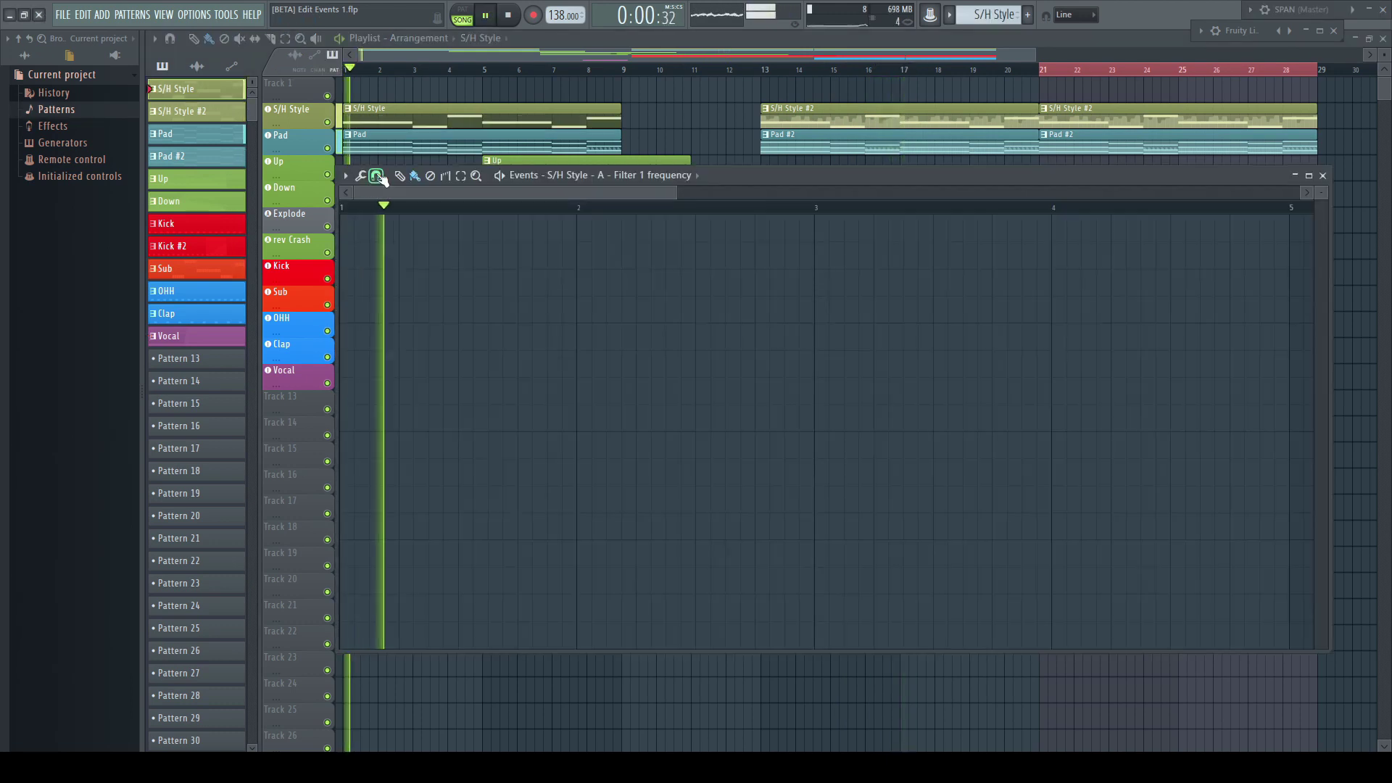
Set a snap value and draw stepped Filter 1 frequency levels across bar 1 with the Pencil.
left_click(380, 178)
left_click(392, 366)
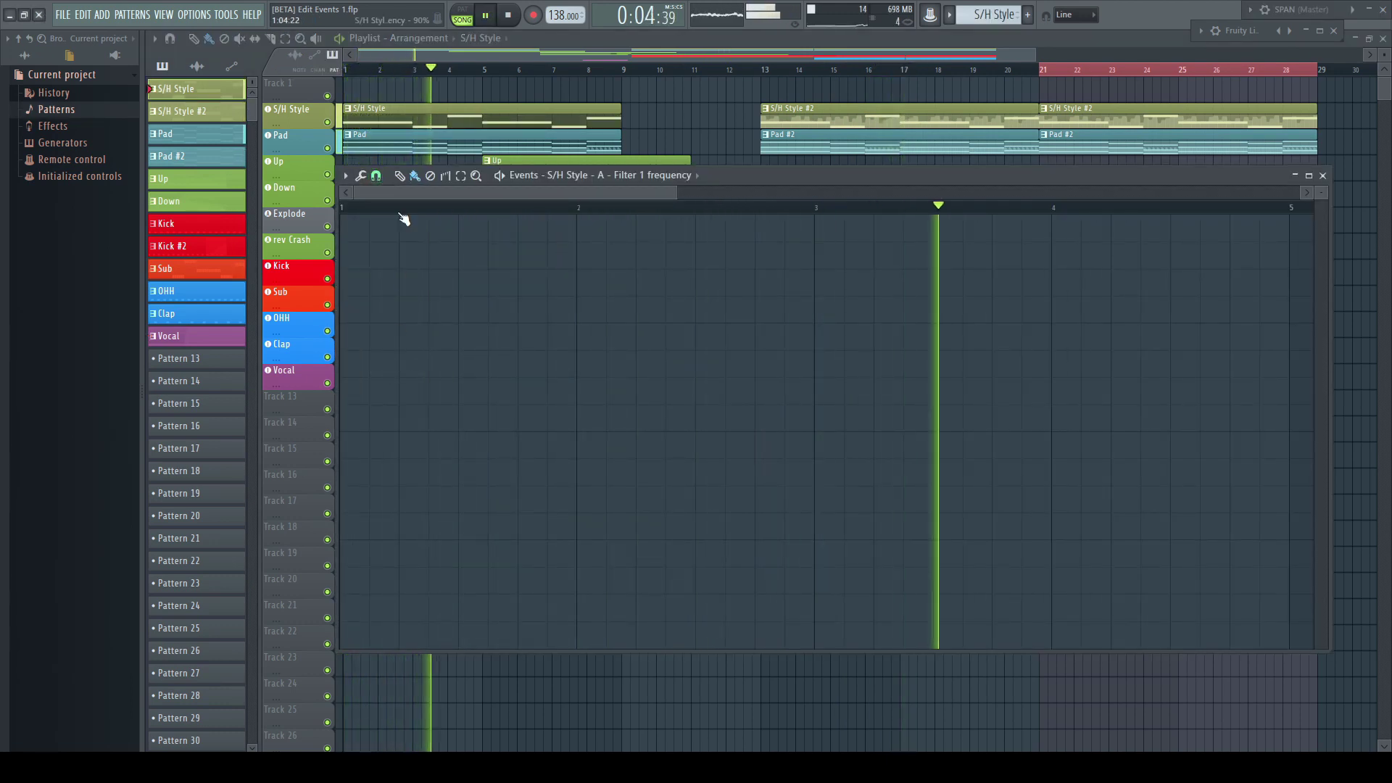
left_click(399, 176)
mouse_move(358, 262)
left_mouse_down()
mouse_move(378, 369)
mouse_move(428, 326)
mouse_move(416, 297)
mouse_move(449, 451)
mouse_move(439, 467)
mouse_move(521, 303)
left_mouse_up()
mouse_move(522, 397)
left_mouse_down()
mouse_move(572, 364)
mouse_move(559, 274)
left_mouse_up()
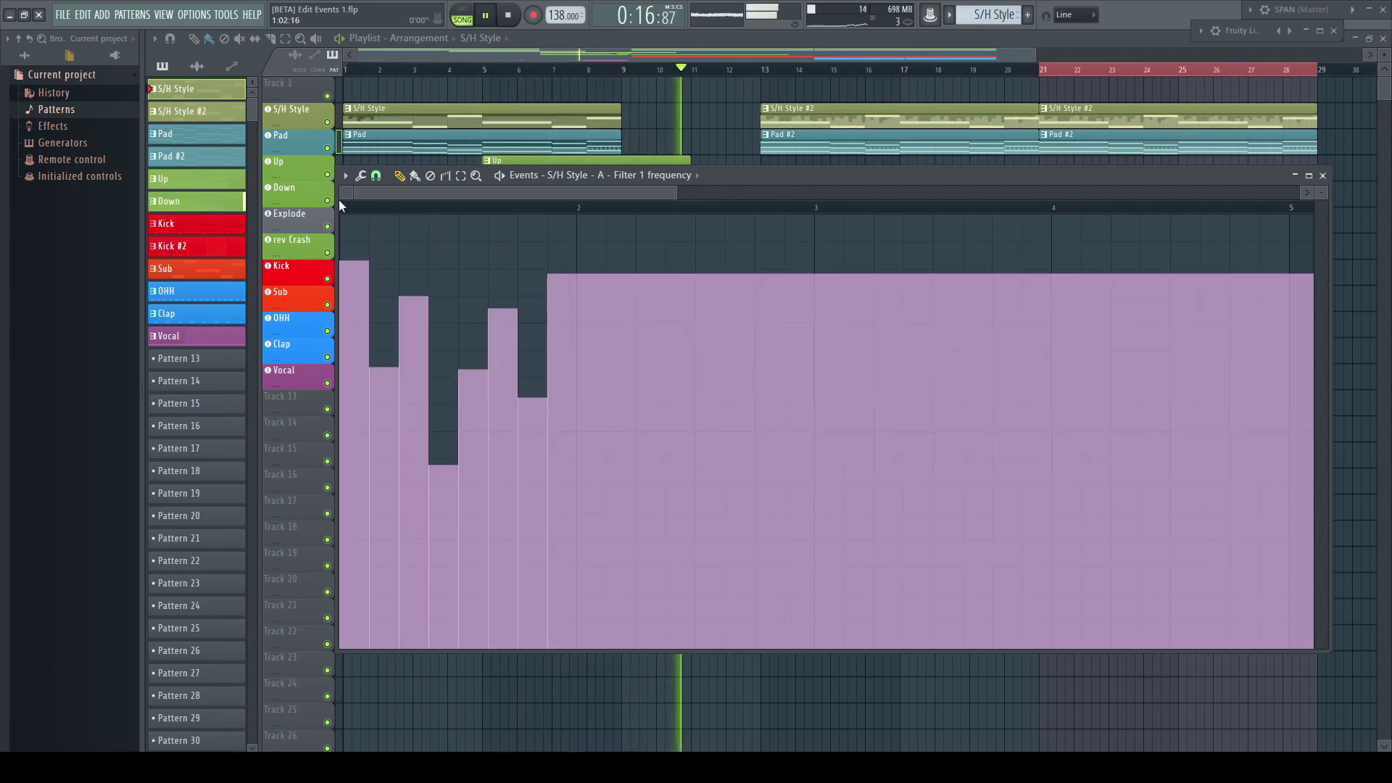
Select bar 1's filter events and duplicate them twice into later bars with Ctrl+B.
left_click_drag(340, 206, 578, 211)
key("ctrl+b")
key("ctrl+b")
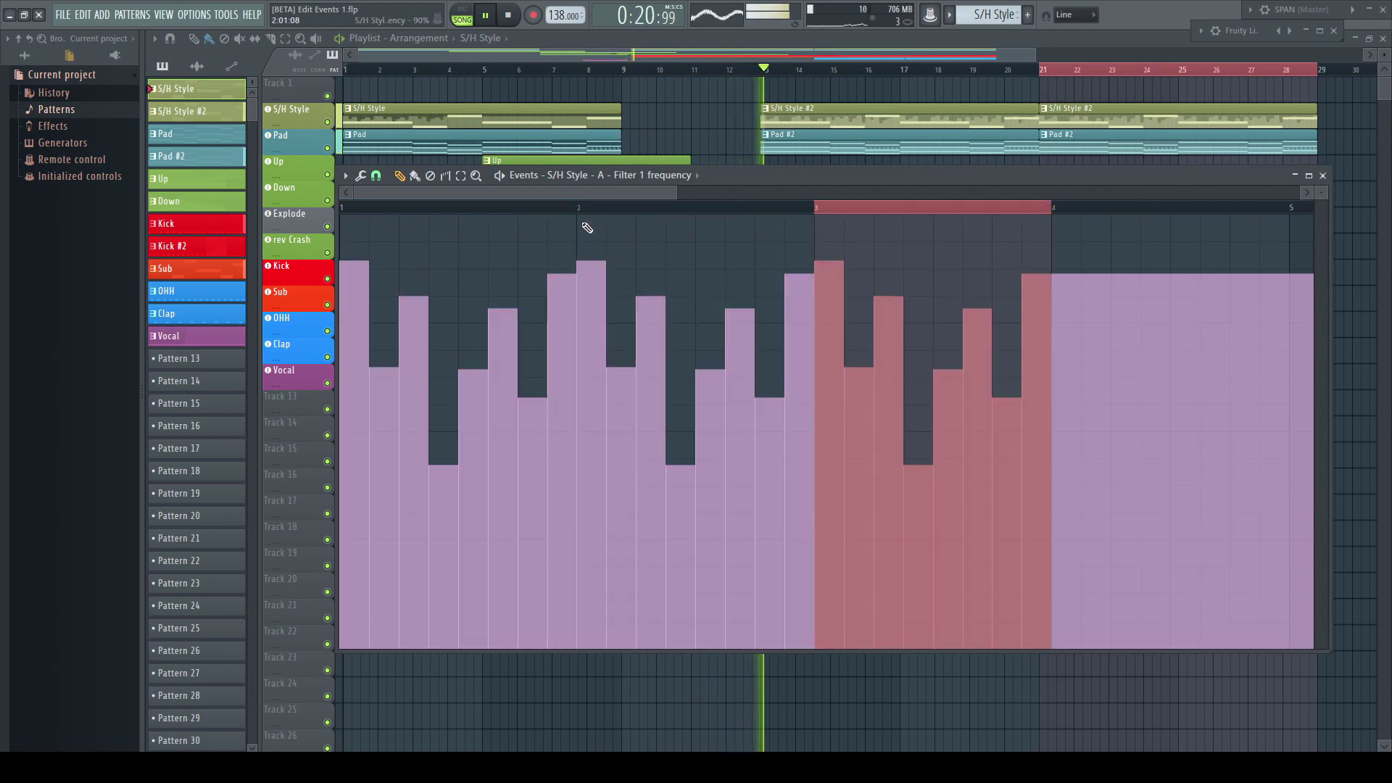
key("ctrl+b")
key("ctrl+b")
key("ctrl+b")
key("ctrl+b")
key("ctrl+b")
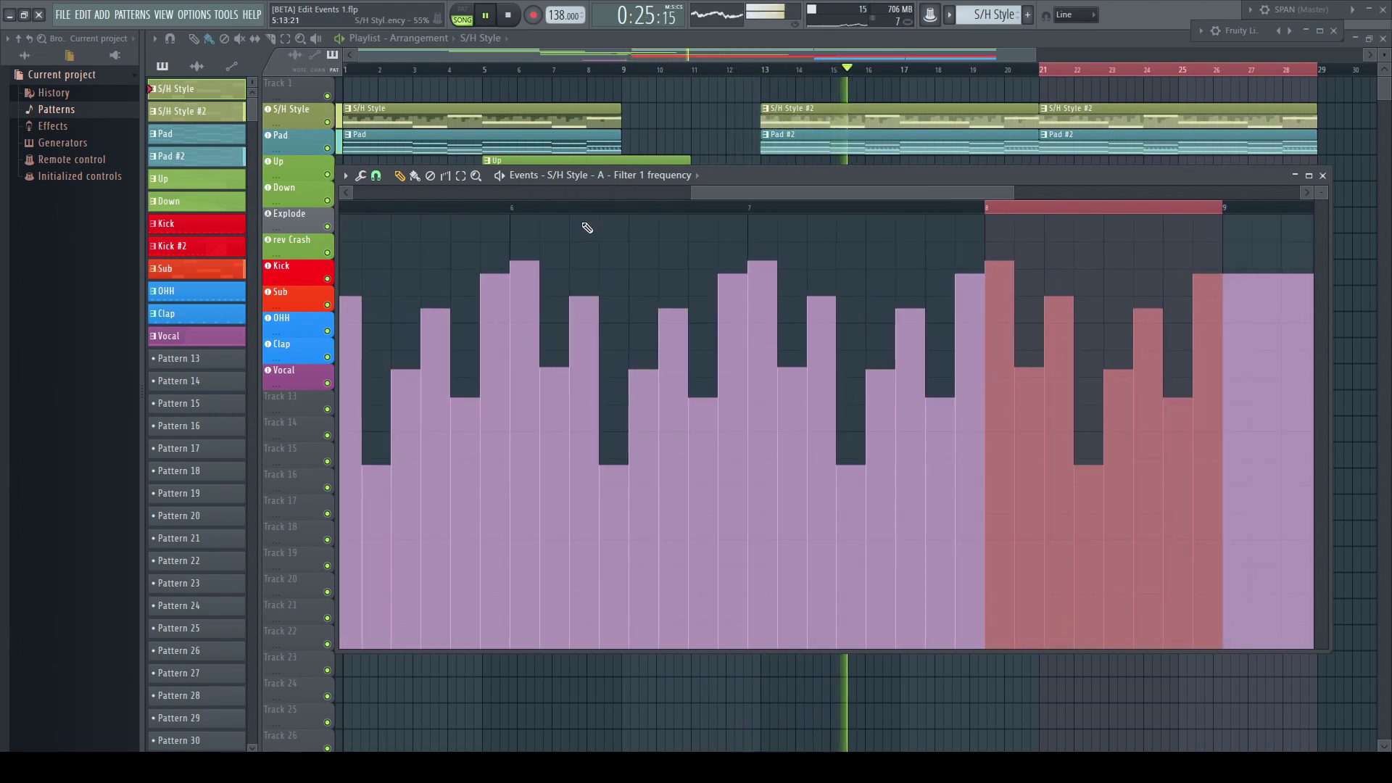
Rescale the bar 8 event levels with Scale levels.
left_click(361, 176)
left_click(388, 193)
mouse_move(696, 373)
left_mouse_down()
mouse_move(695, 397)
mouse_move(695, 341)
mouse_move(694, 368)
mouse_move(696, 355)
left_mouse_up()
Accept the rescaled levels, then load 'Ramp up 4 bars' into the Down events and reshape it.
left_click(733, 462)
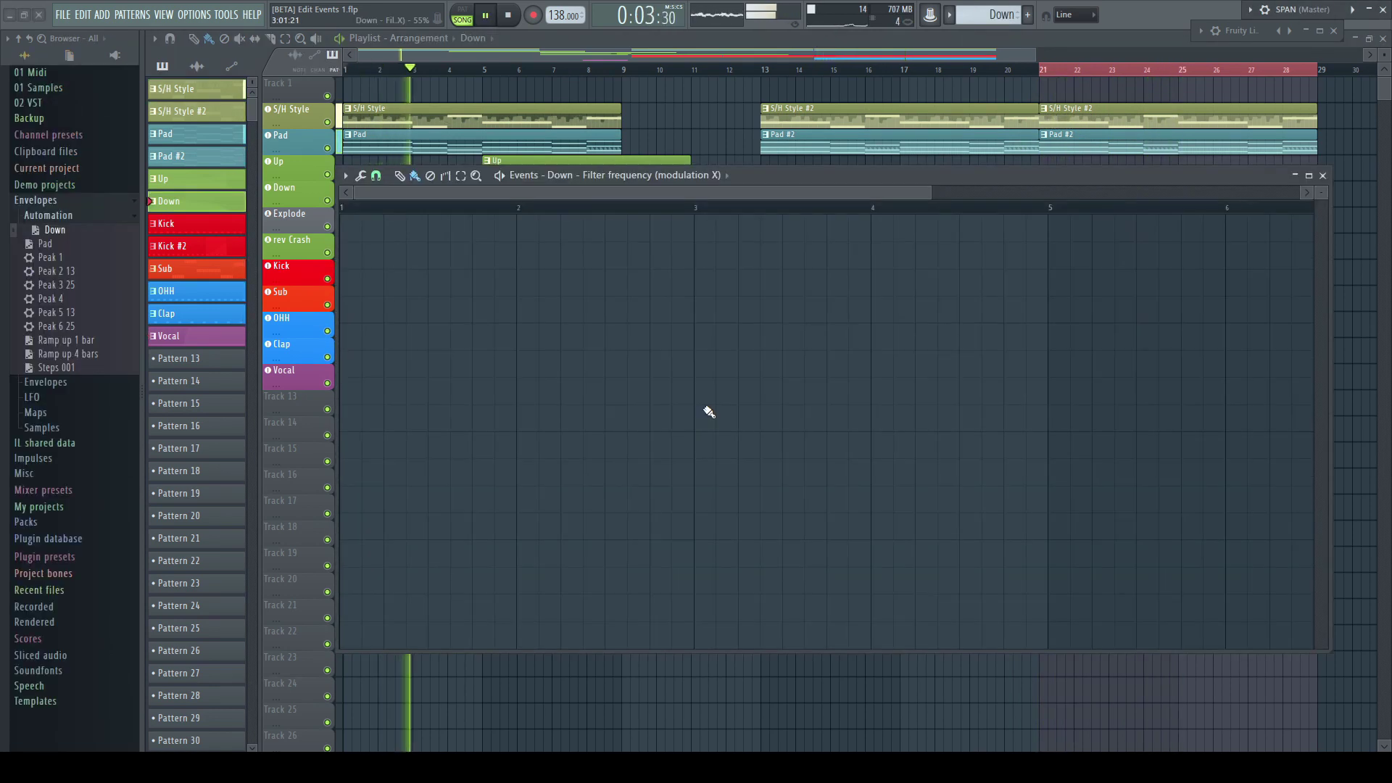
left_click_drag(73, 340, 493, 468)
left_click_drag(69, 354, 496, 444)
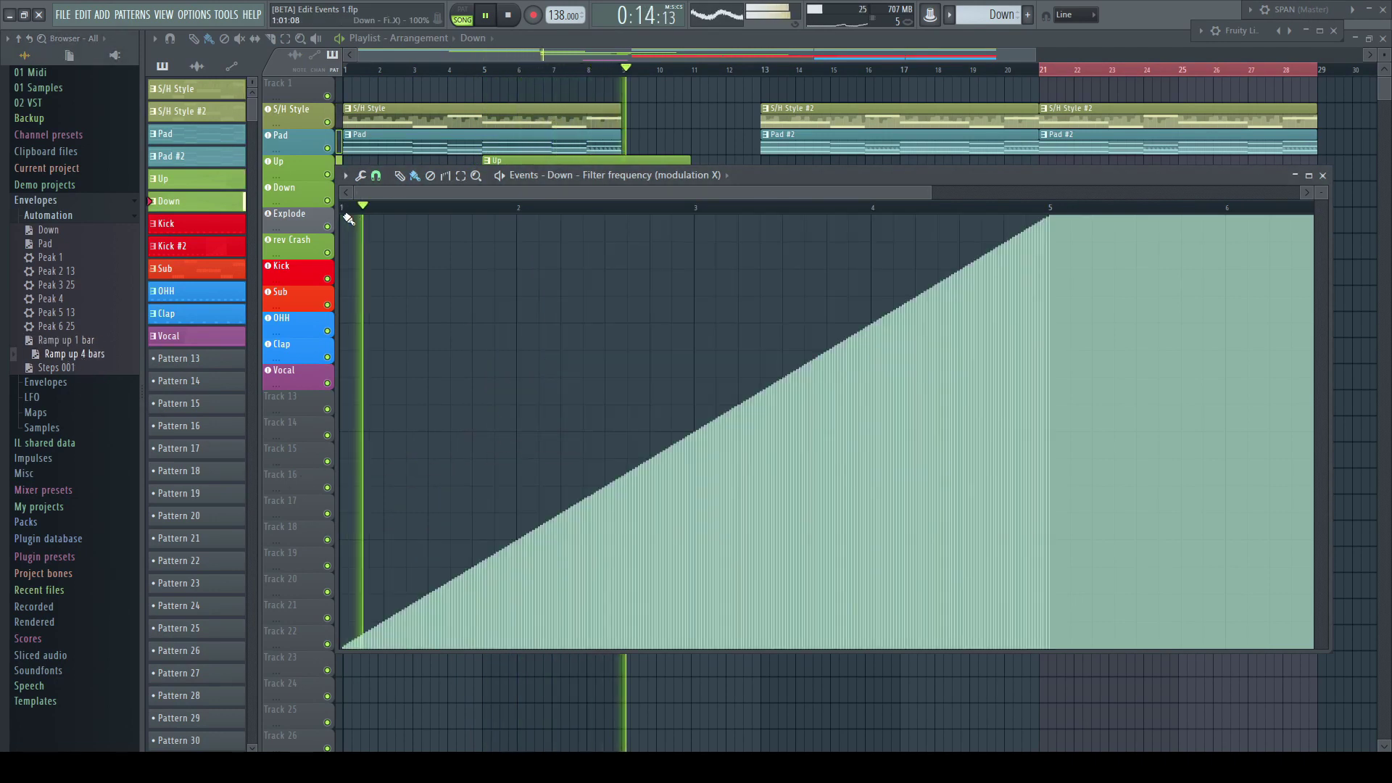
mouse_move(348, 224)
left_mouse_down()
mouse_move(939, 550)
mouse_move(1063, 651)
left_mouse_up()
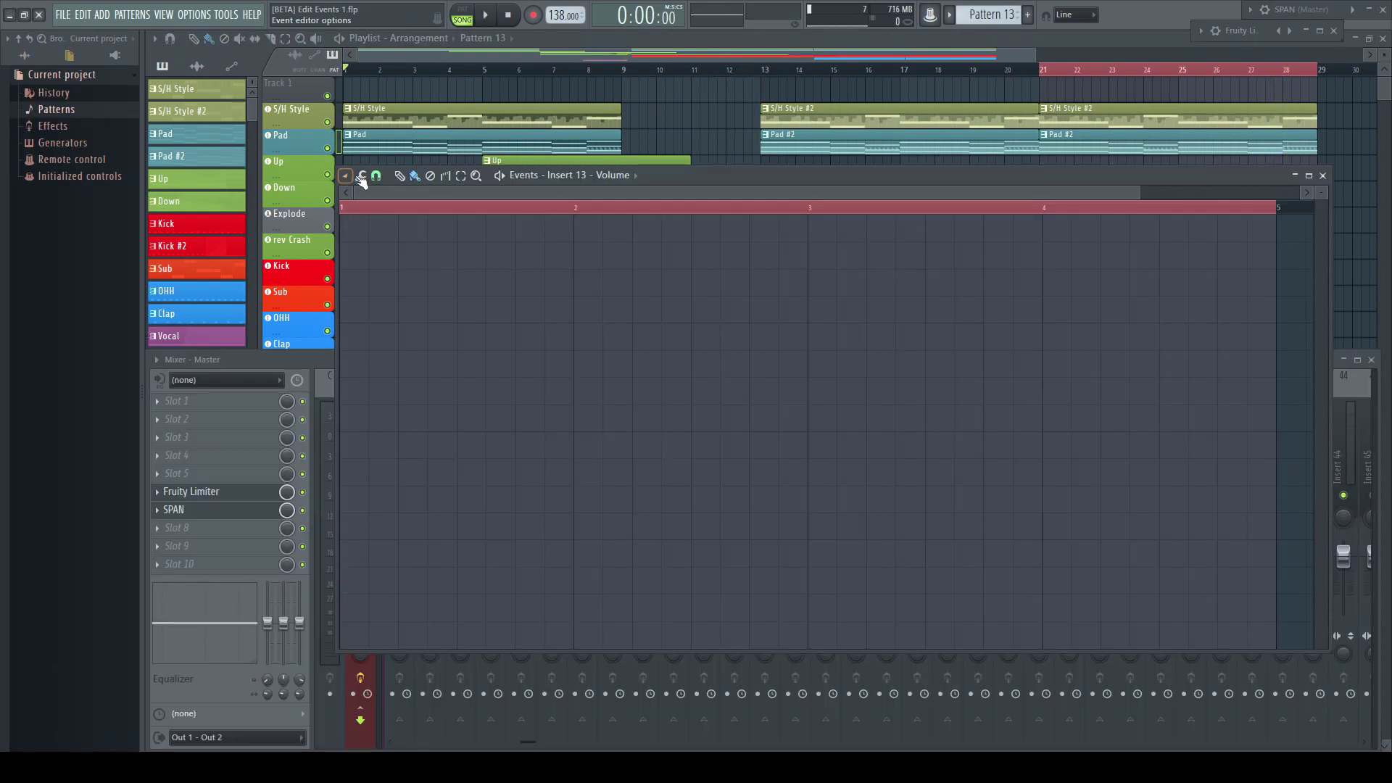
Apply a faster LFO to Insert 13 Volume whose speed, value and range drop toward the end.
left_click(360, 175)
left_click(368, 208)
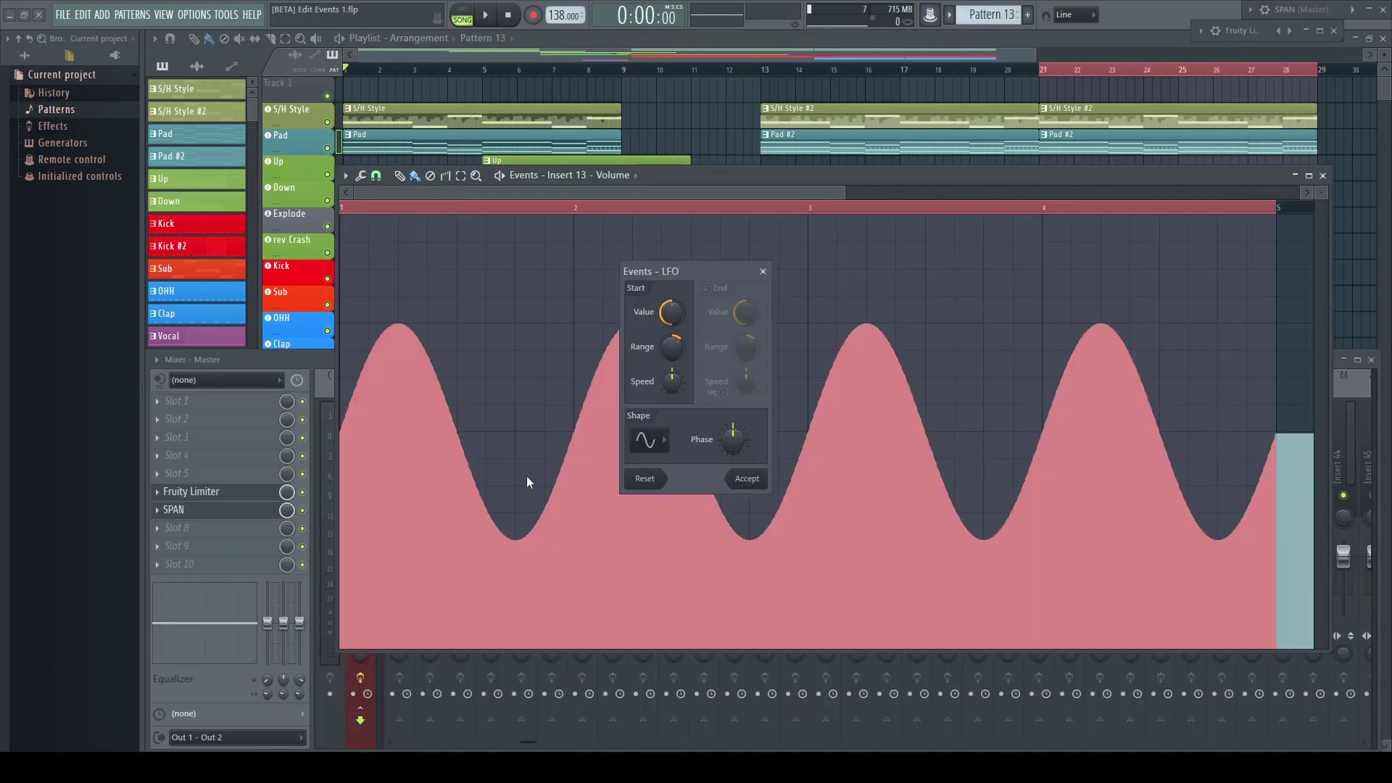
left_click_drag(670, 381, 670, 334)
left_click(716, 288)
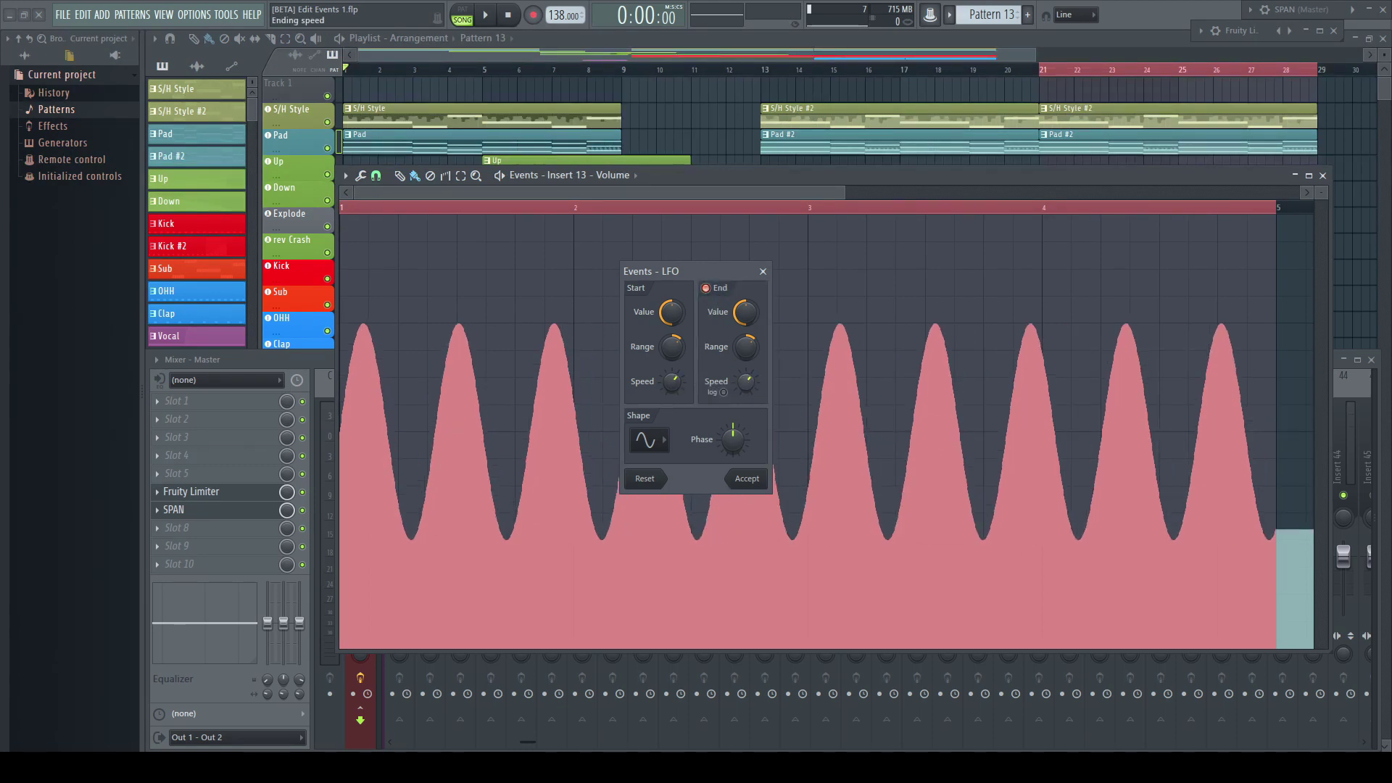
left_click_drag(745, 381, 746, 406)
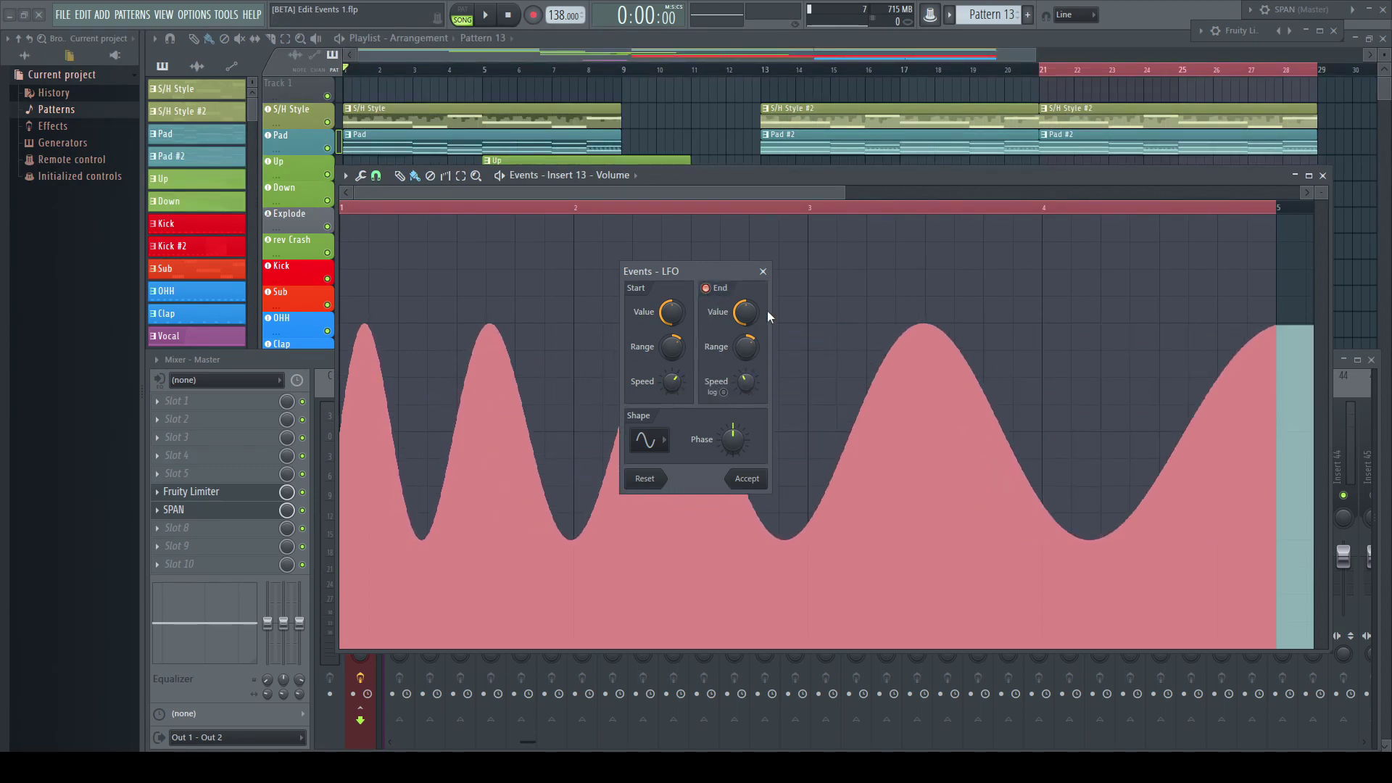
left_click_drag(746, 317, 746, 351)
left_click_drag(671, 312, 671, 289)
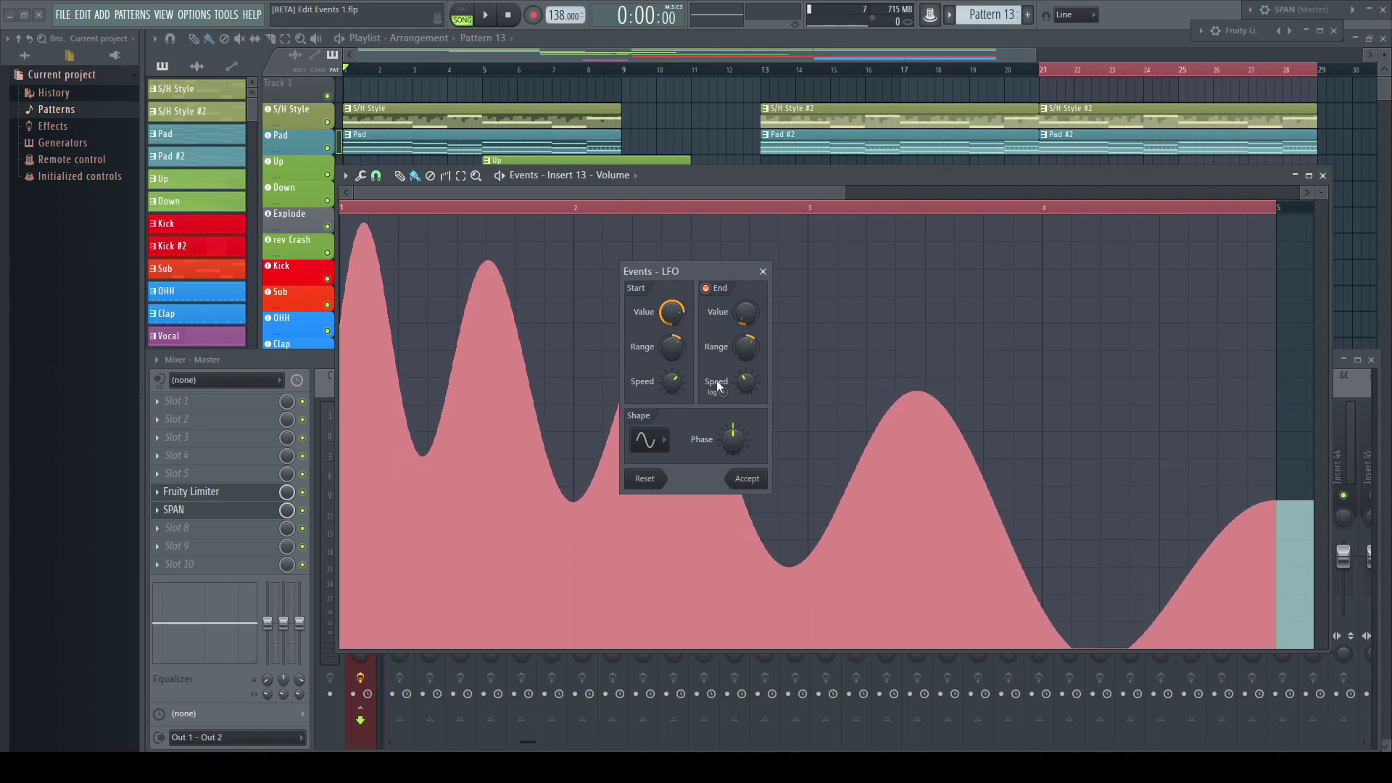
left_click_drag(743, 358, 743, 382)
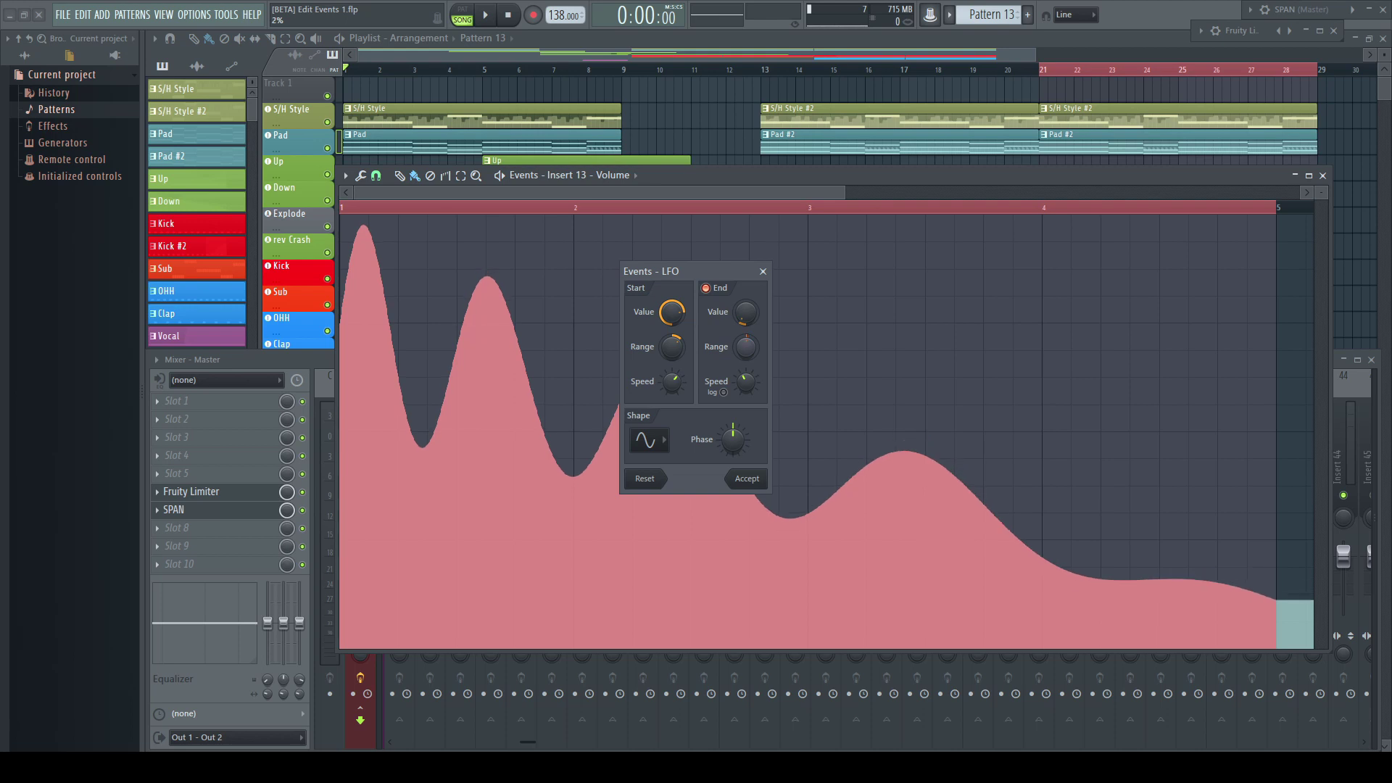
left_click(748, 479)
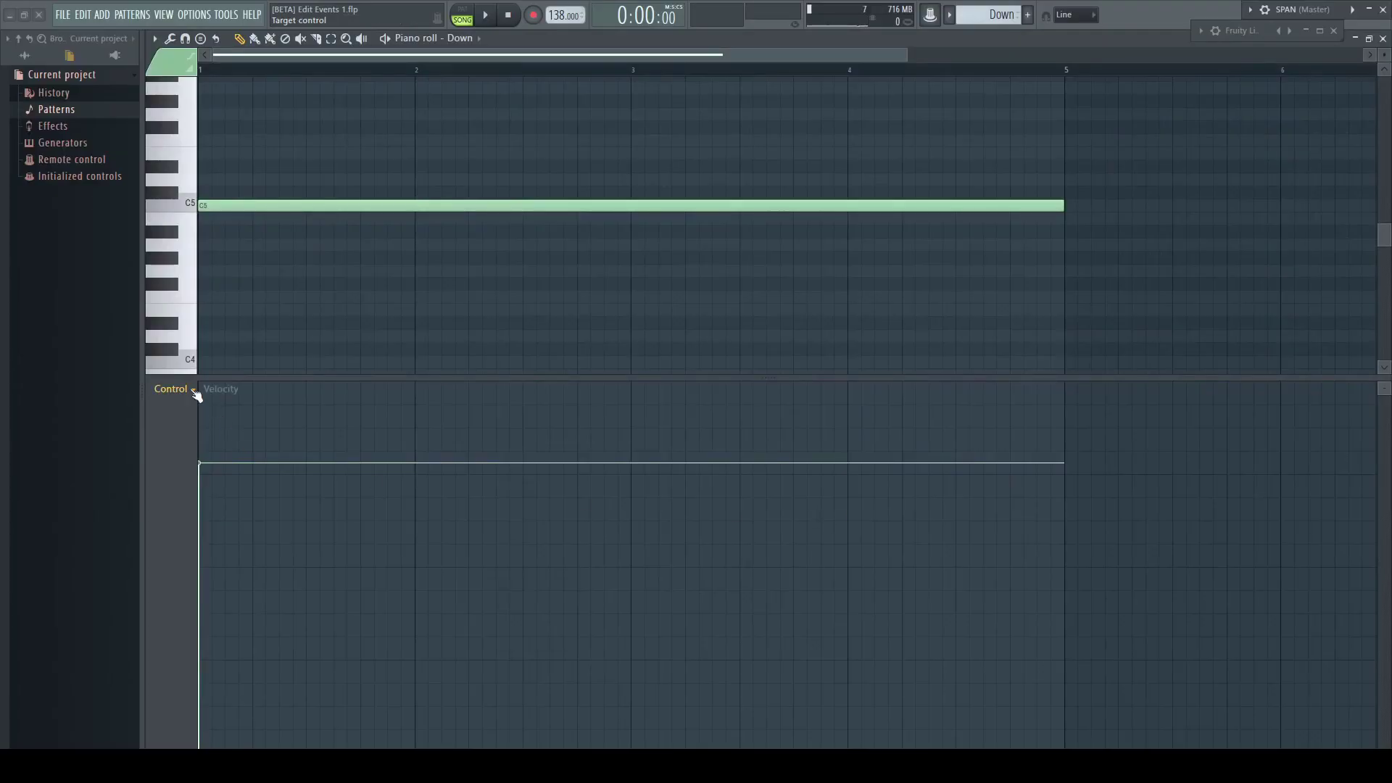
Switch the piano-roll event lane through several controls, including Down - Volume multiplier.
left_click(195, 390)
left_click(330, 470)
left_click(192, 390)
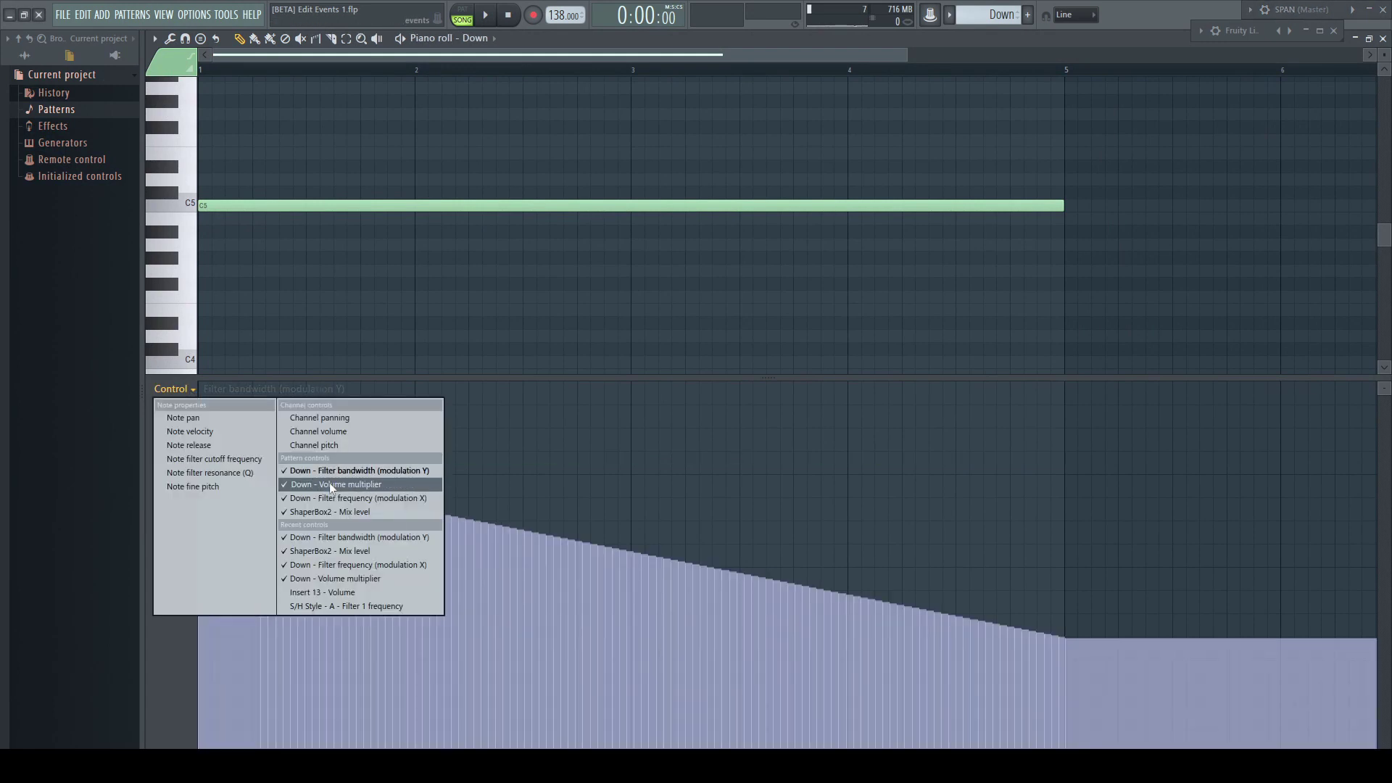
left_click(329, 485)
left_click(191, 391)
left_click(342, 506)
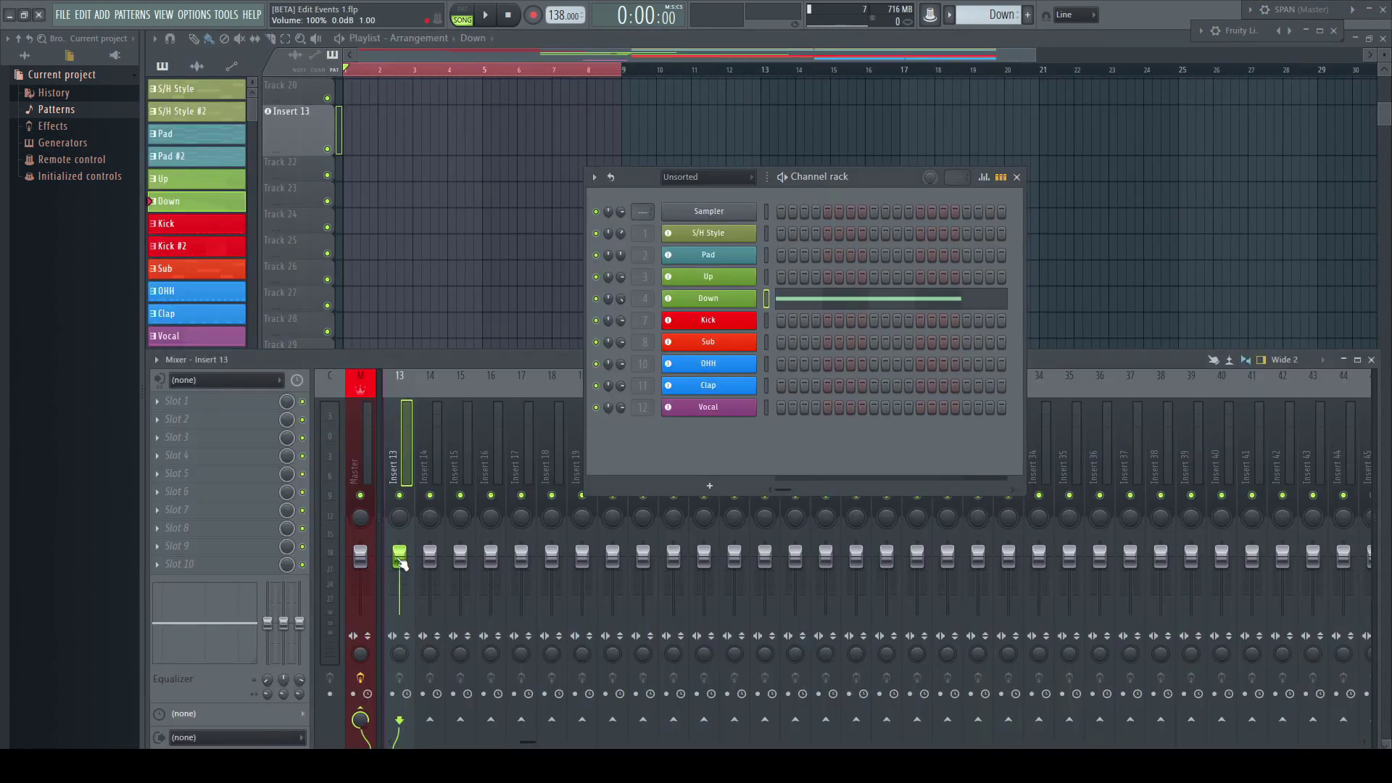
Create an Insert 13 - Volume automation clip from the fader and view it under the Automation filter.
right_click(401, 563)
left_click(448, 614)
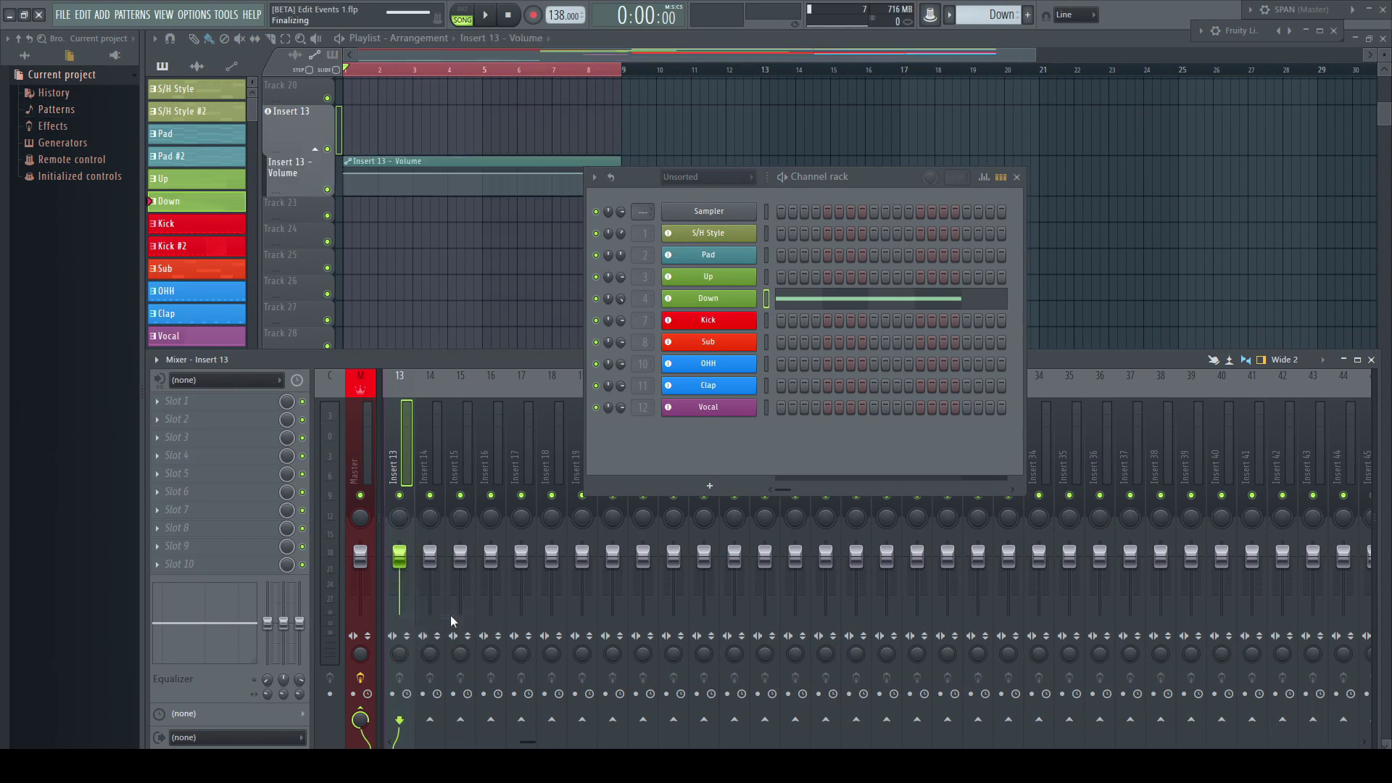
left_click(751, 179)
left_click(722, 196)
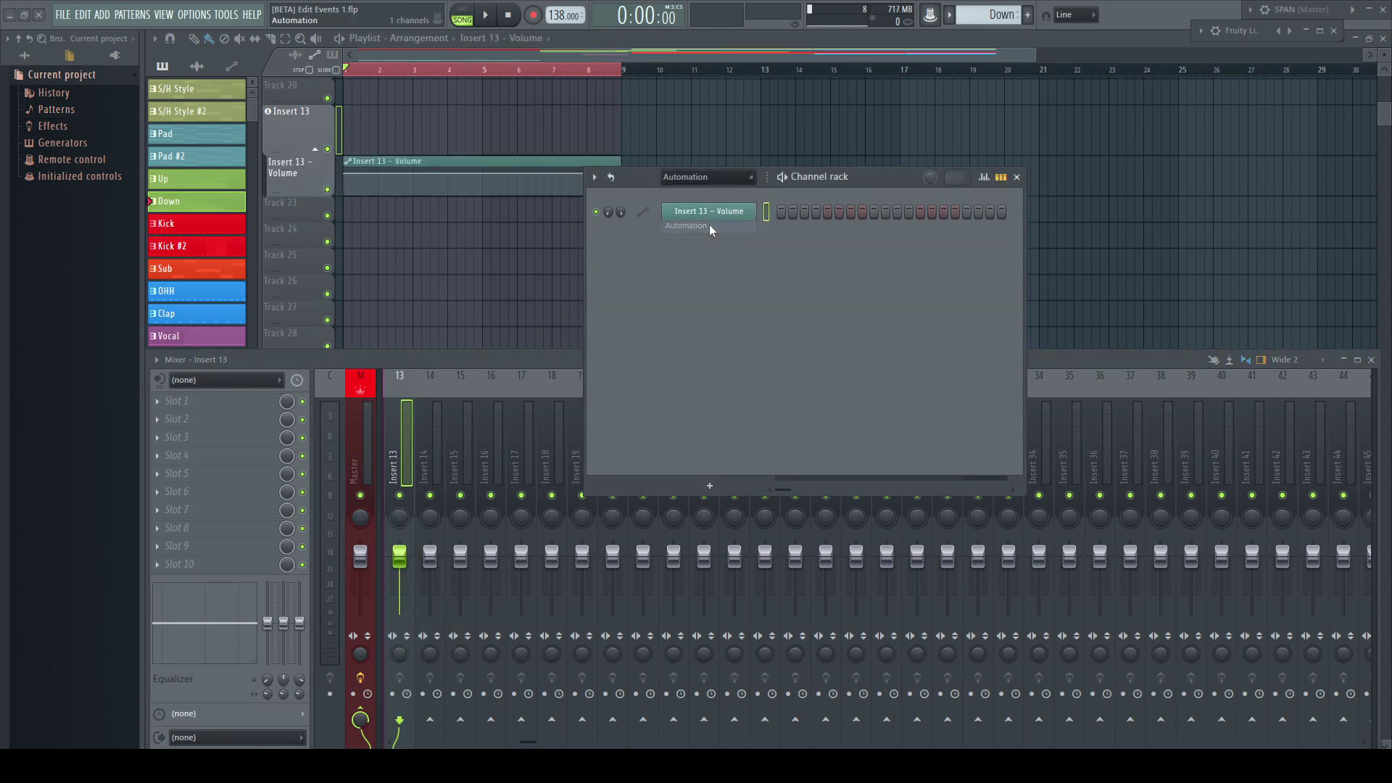
left_click(726, 214)
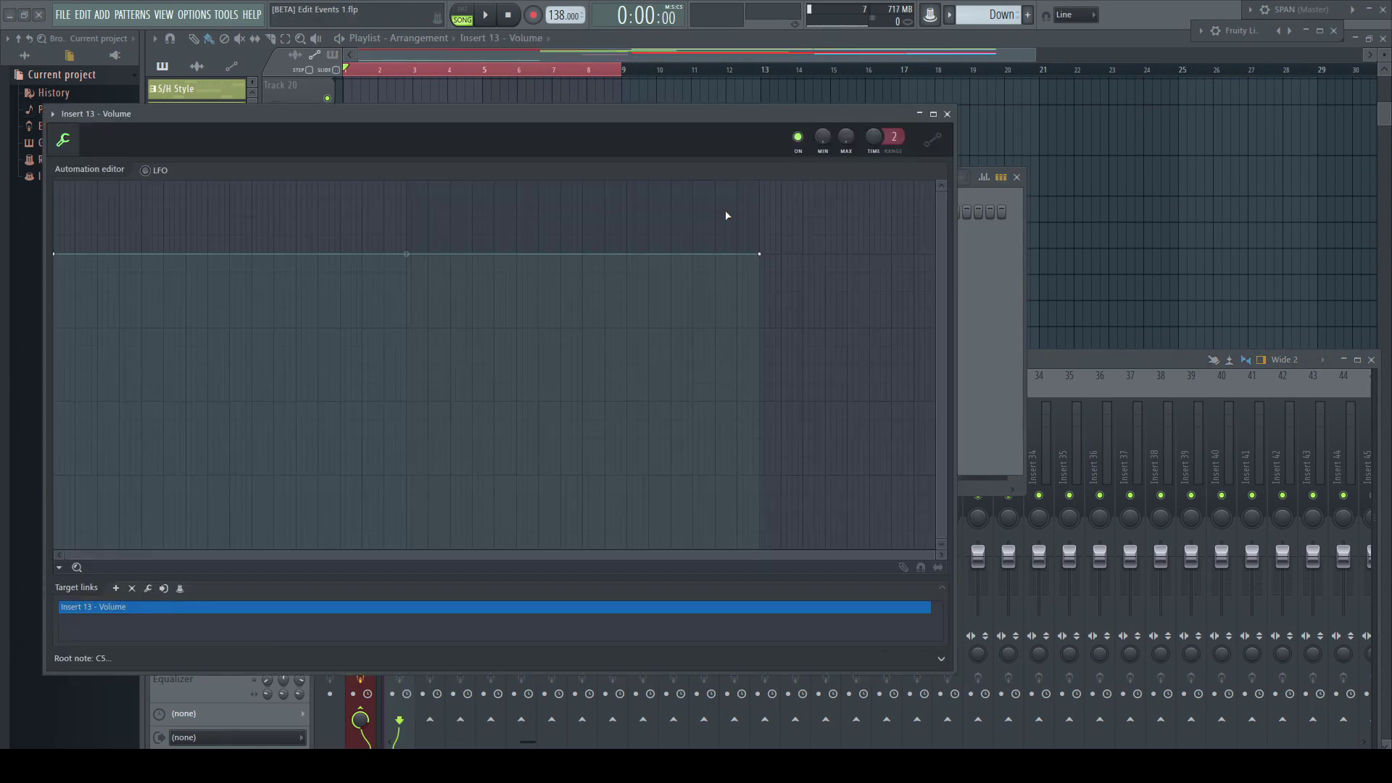
left_click(947, 115)
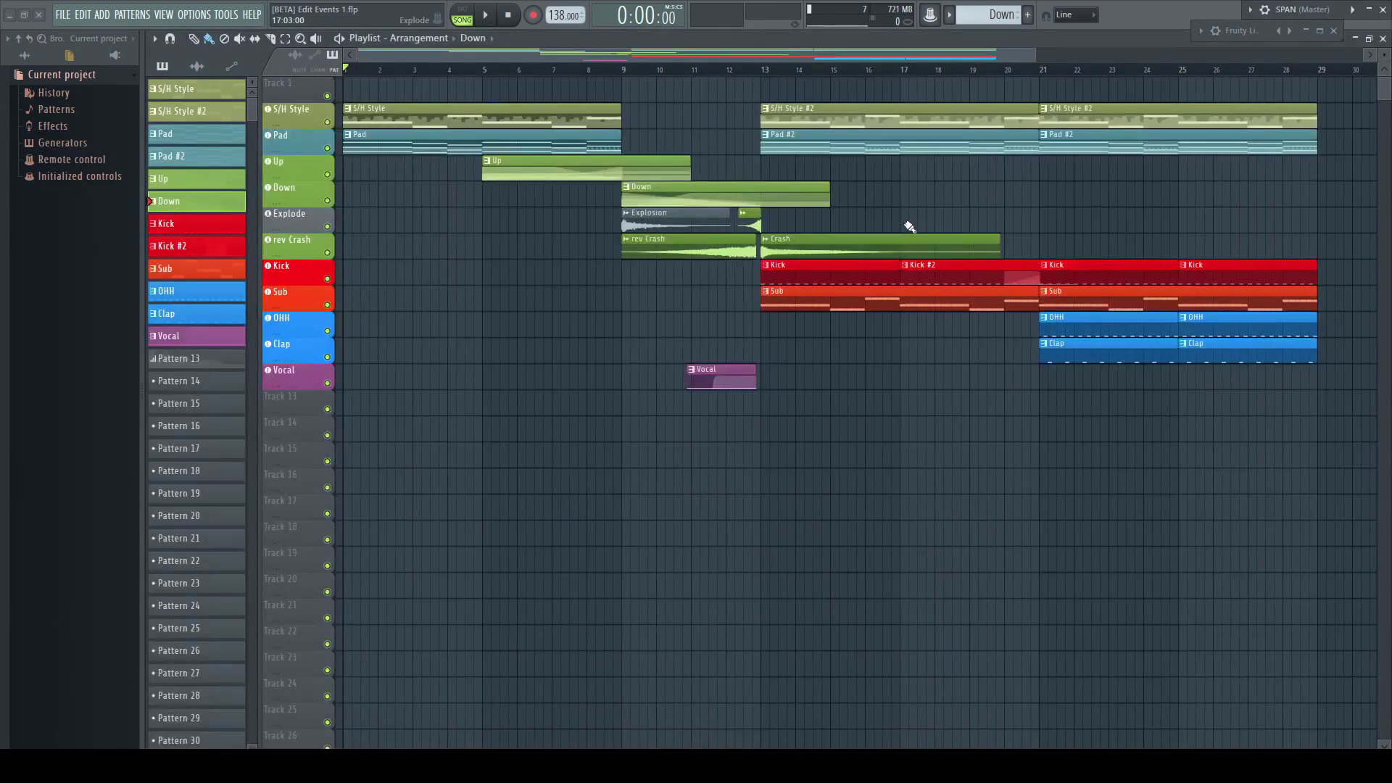
Place Down clips at bars 17 and 25 on the Explode track and start playback.
left_click(910, 227)
left_click(1190, 226)
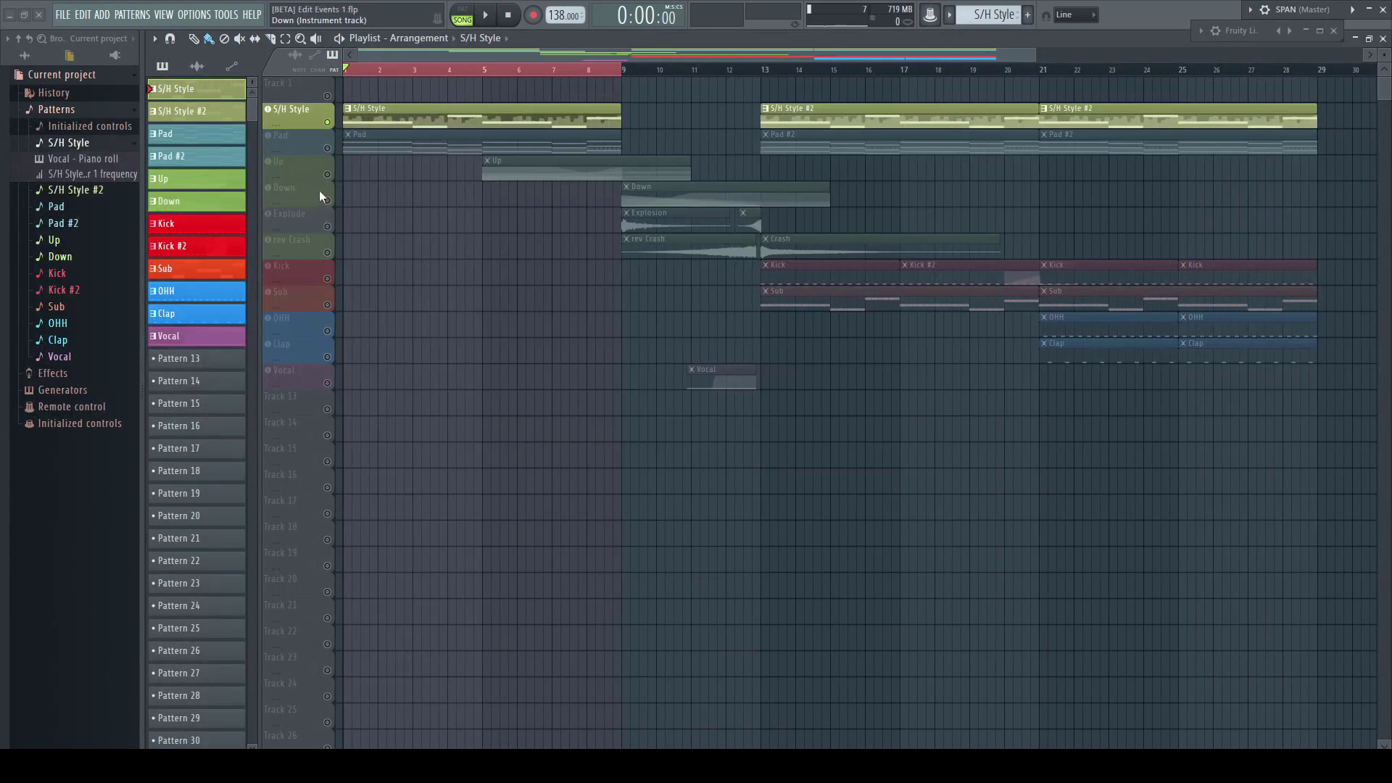
key("space")
Open the S/H Style Filter 1 frequency events from the browser, then close the editor.
right_click(120, 177)
left_click(167, 214)
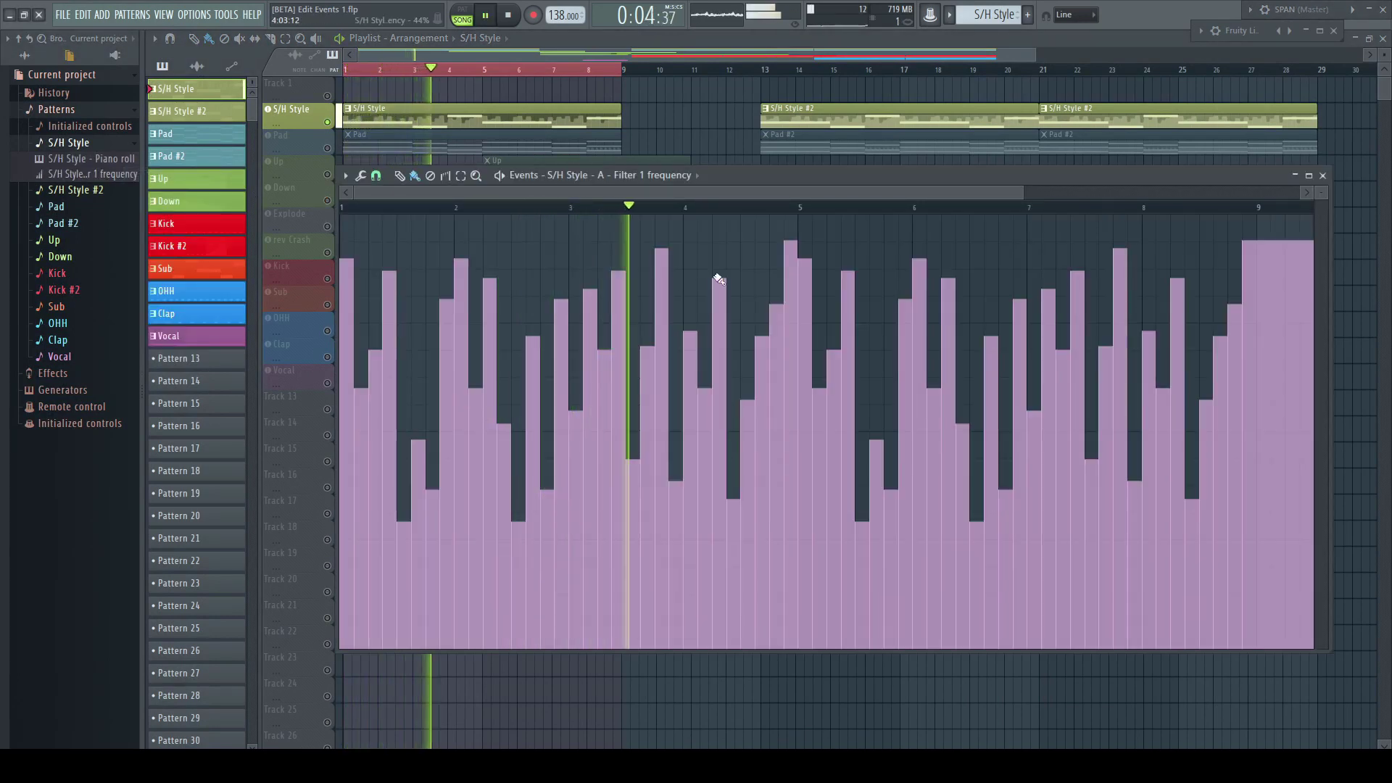
left_click(1324, 176)
Make Up current and edit its Vocodex - Mix level events, then switch to ShaperBox2 - Up - Pan Mid LFO Speed.
key("space")
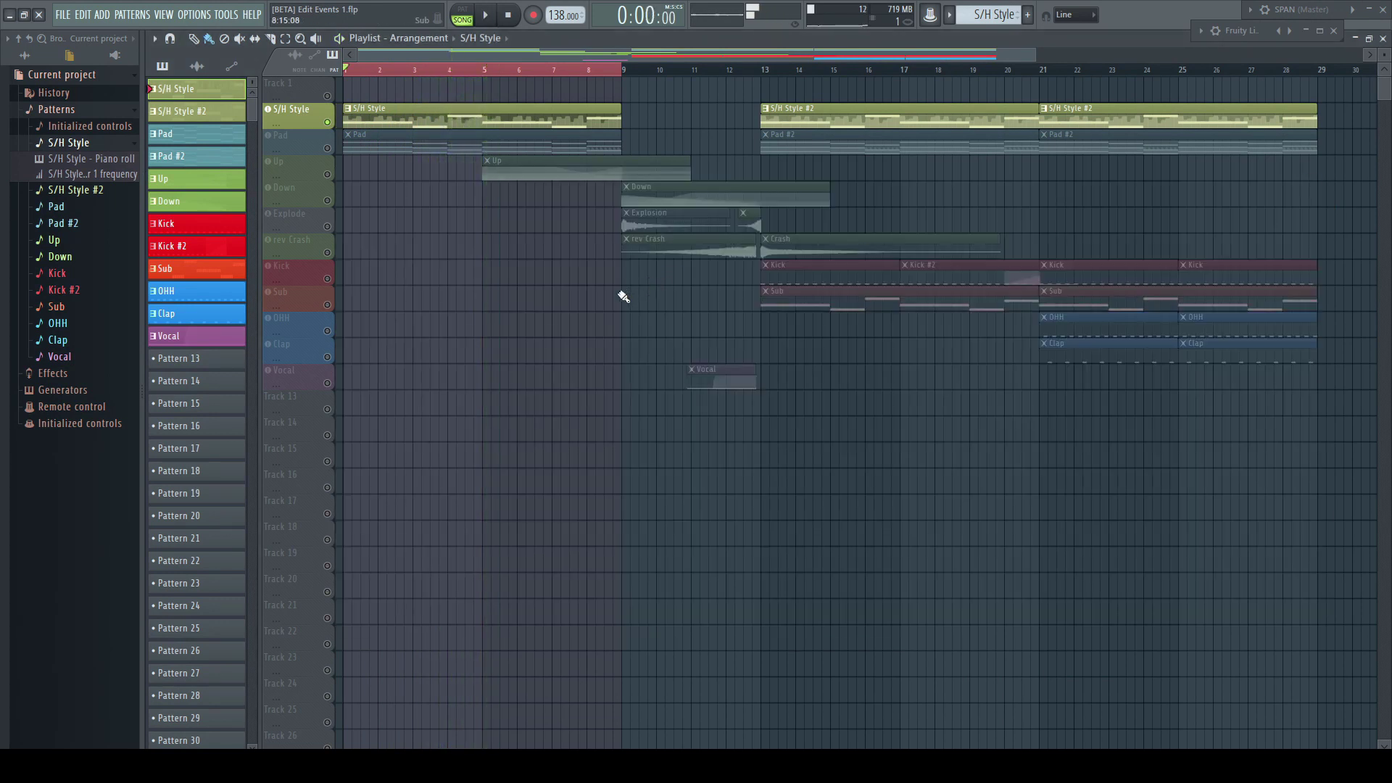
left_click(58, 240)
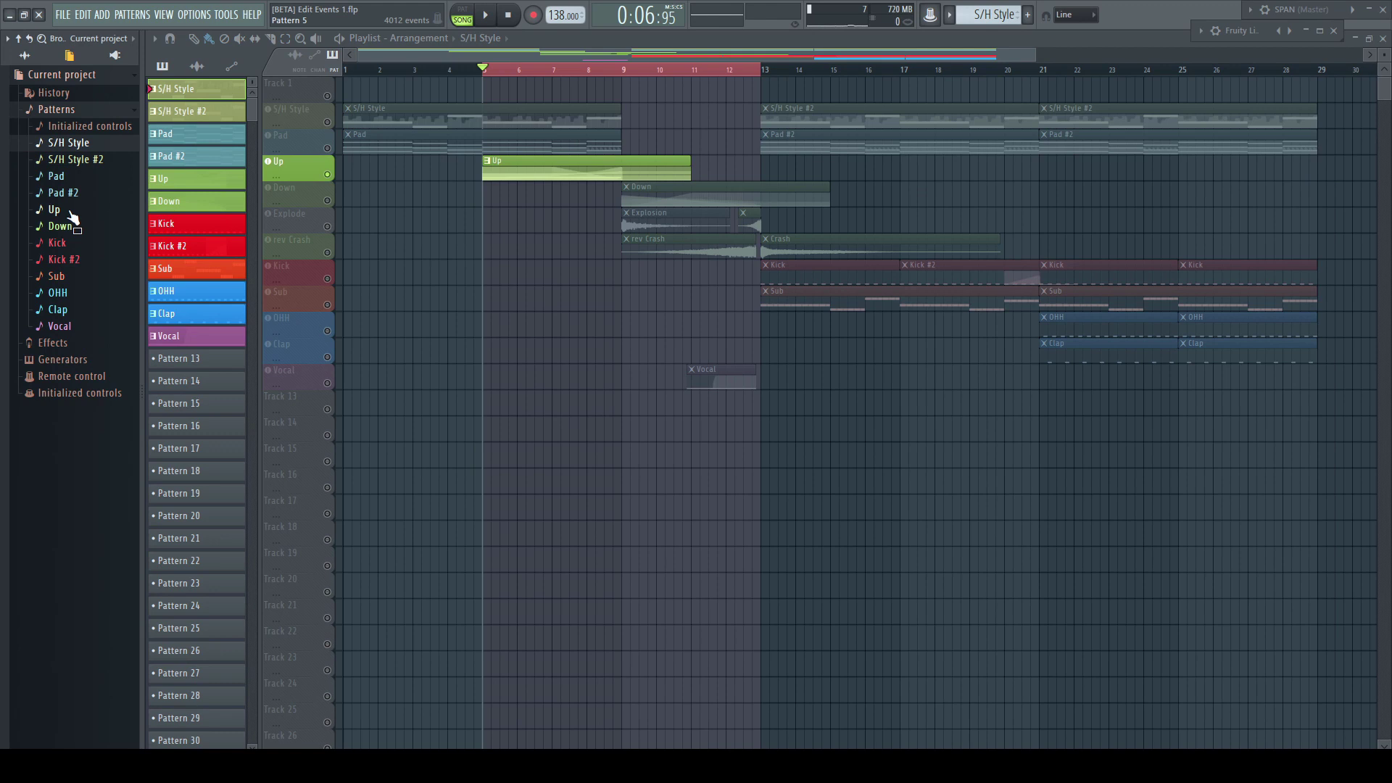
key("space")
left_click(55, 210)
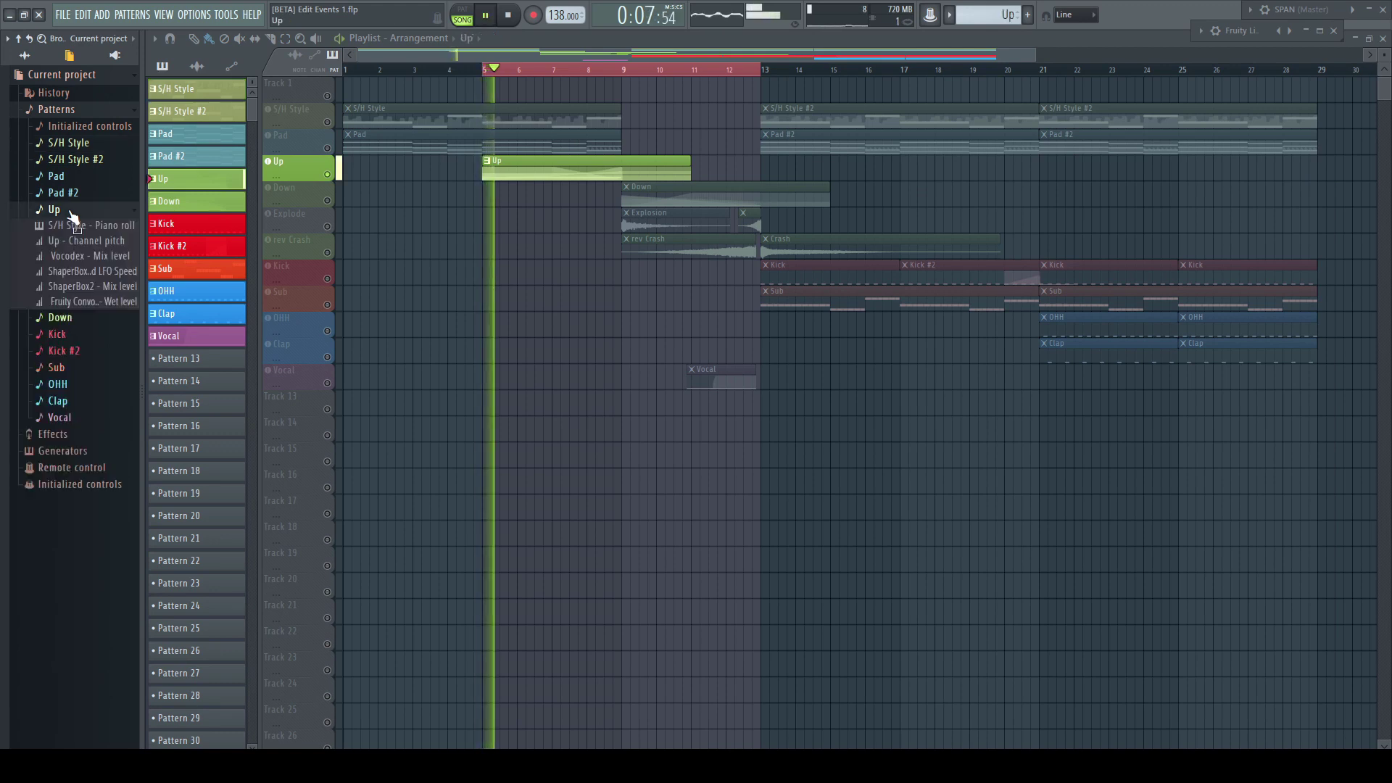
right_click(114, 253)
left_click(155, 258)
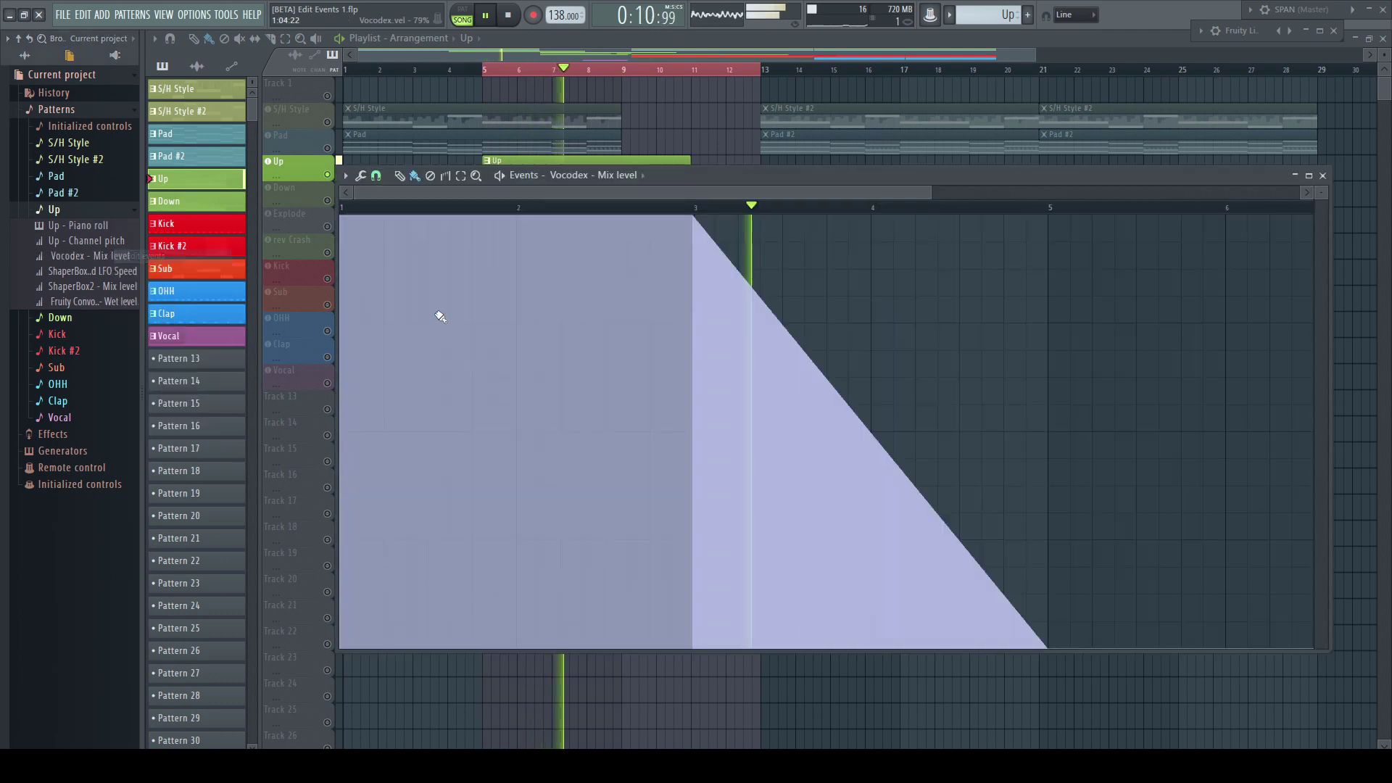
left_click(641, 176)
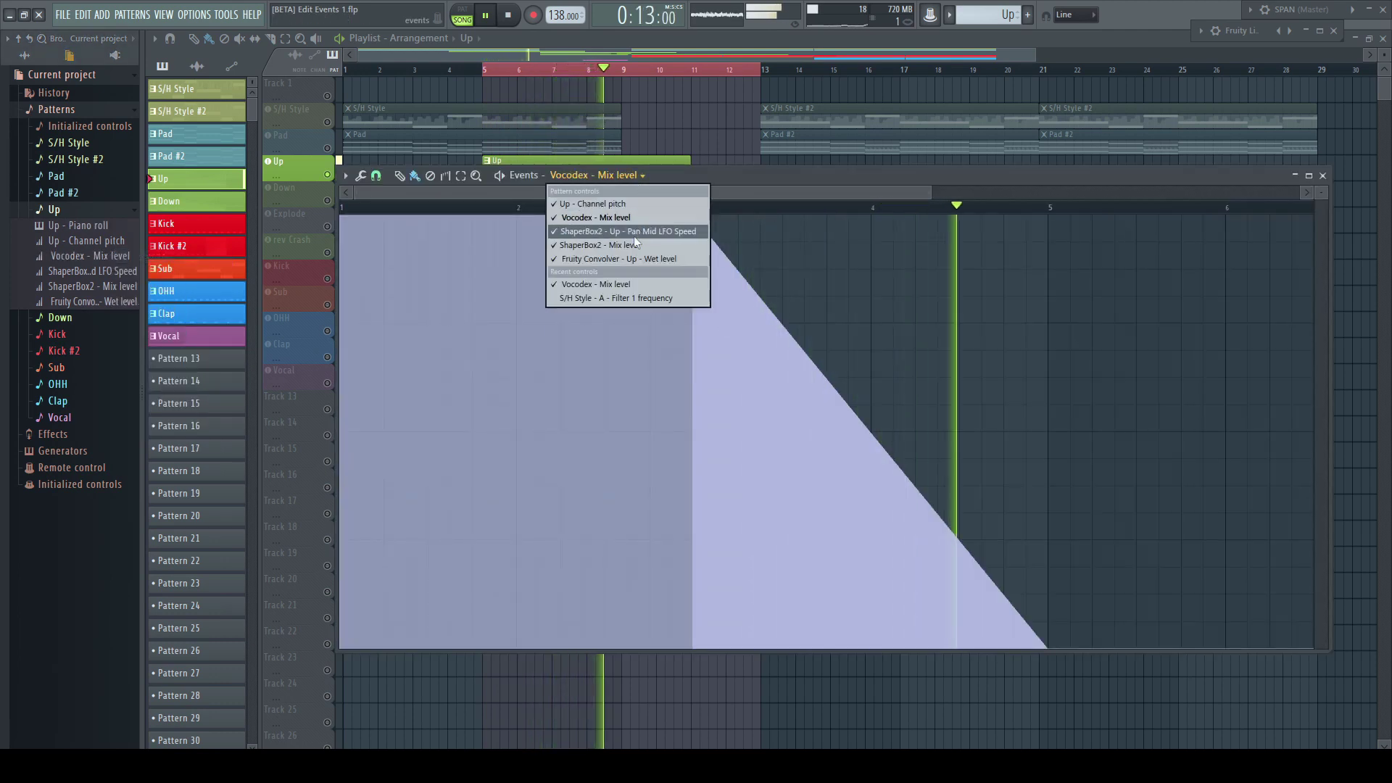
left_click(634, 235)
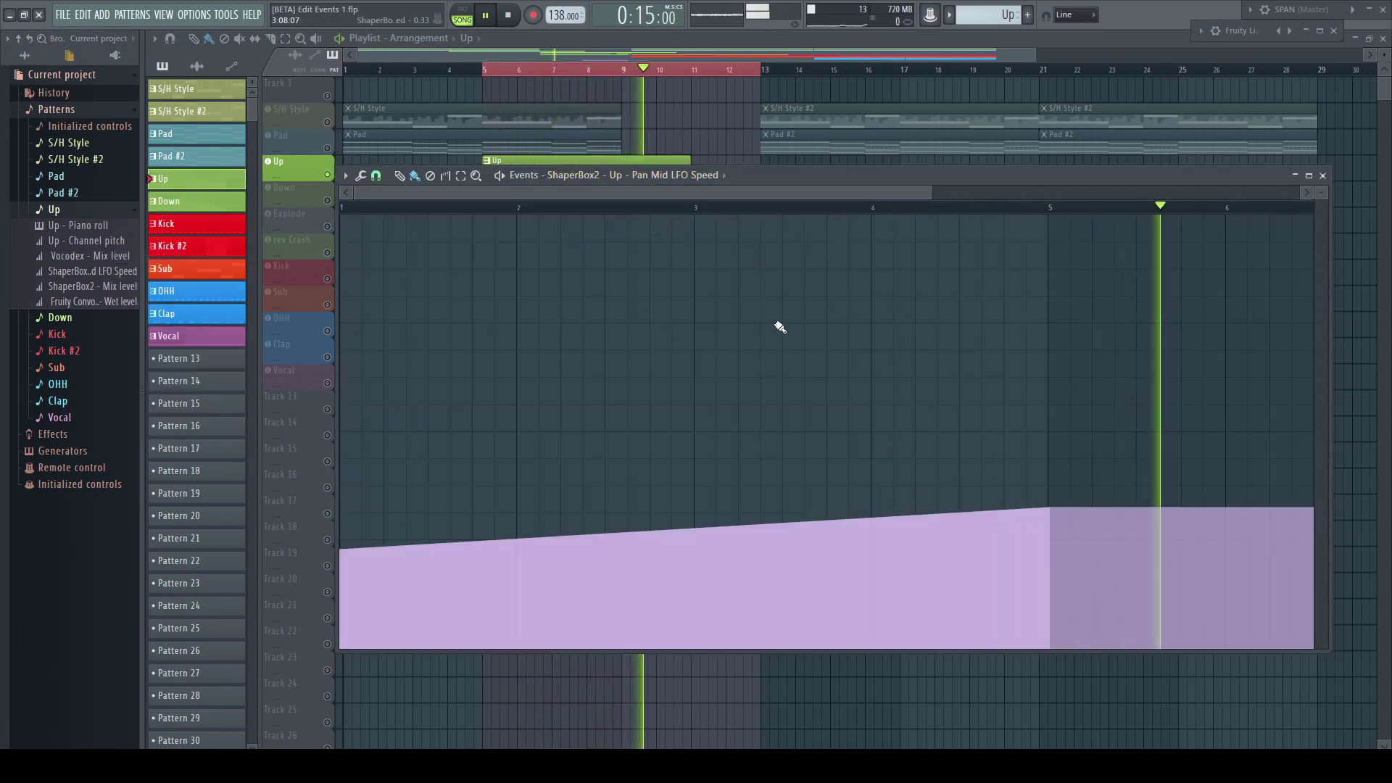
key("space")
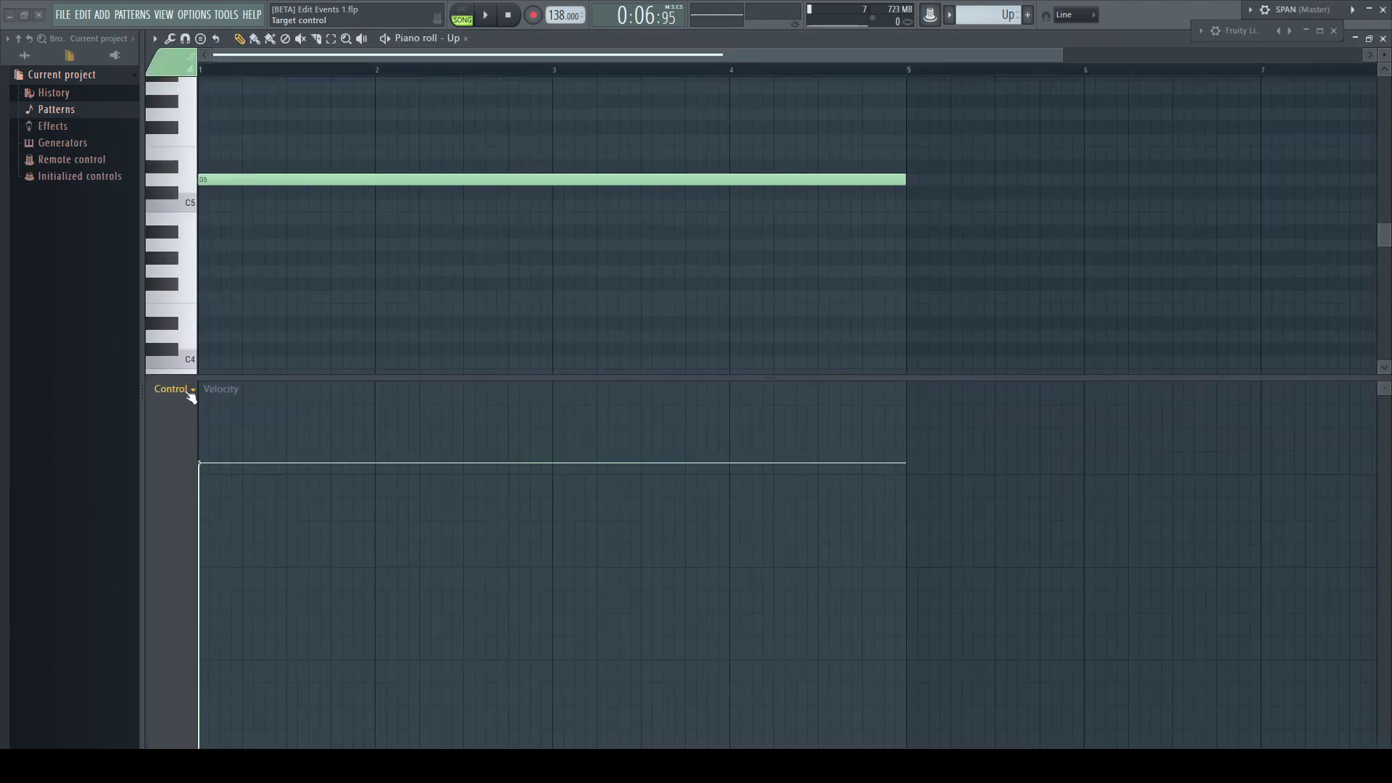
Show Channel pitch, Vocodex Mix level, ShaperBox2 Pan Mid LFO Speed, ShaperBox2 Mix and Convolver Wet events in the lane.
left_click(185, 390)
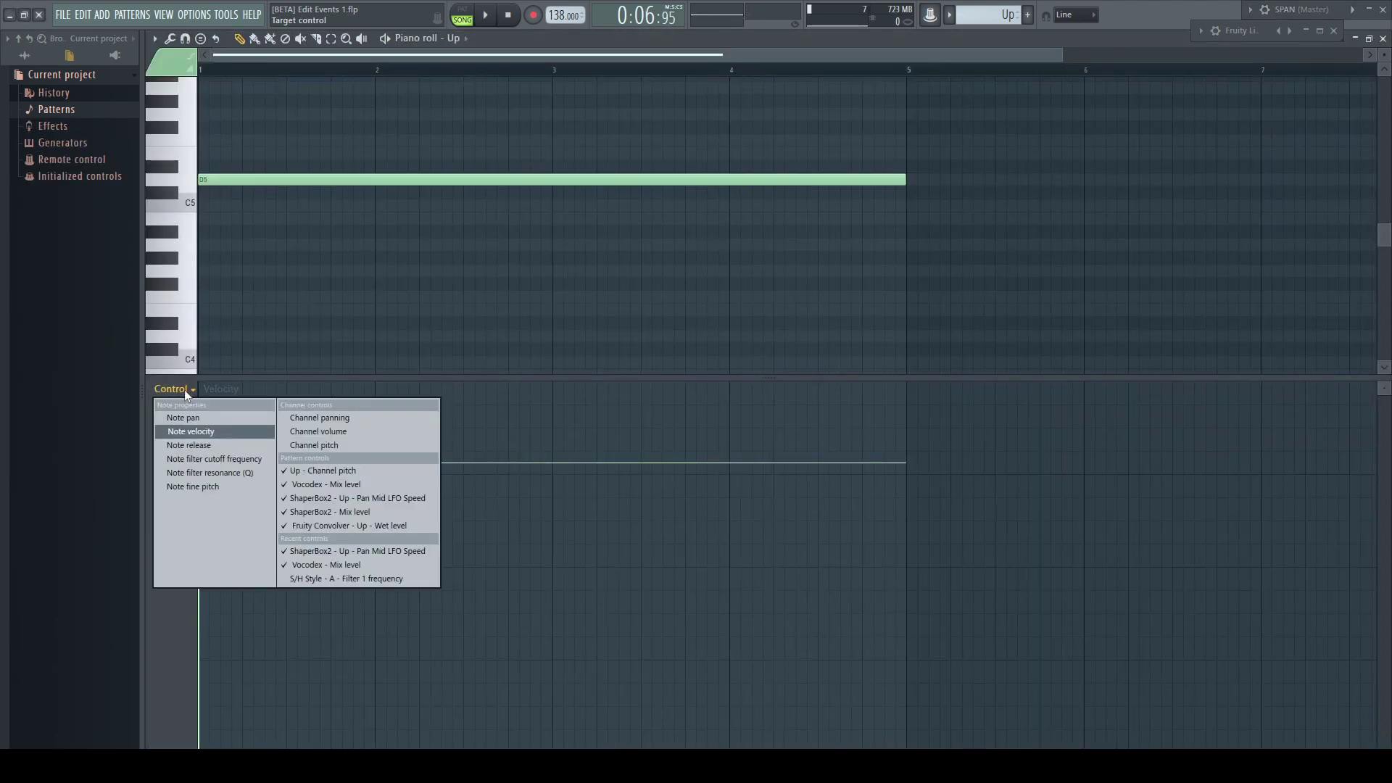
left_click(353, 477)
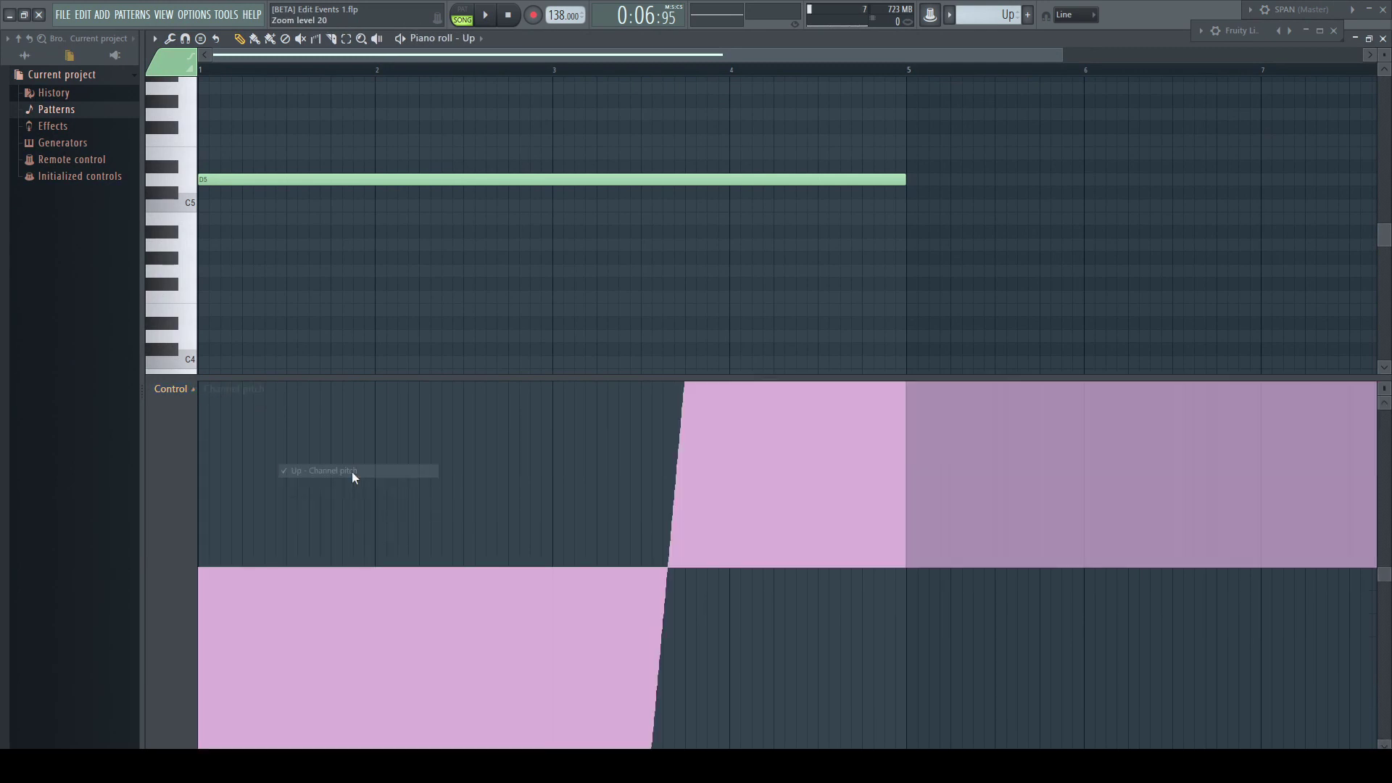
left_click(195, 391)
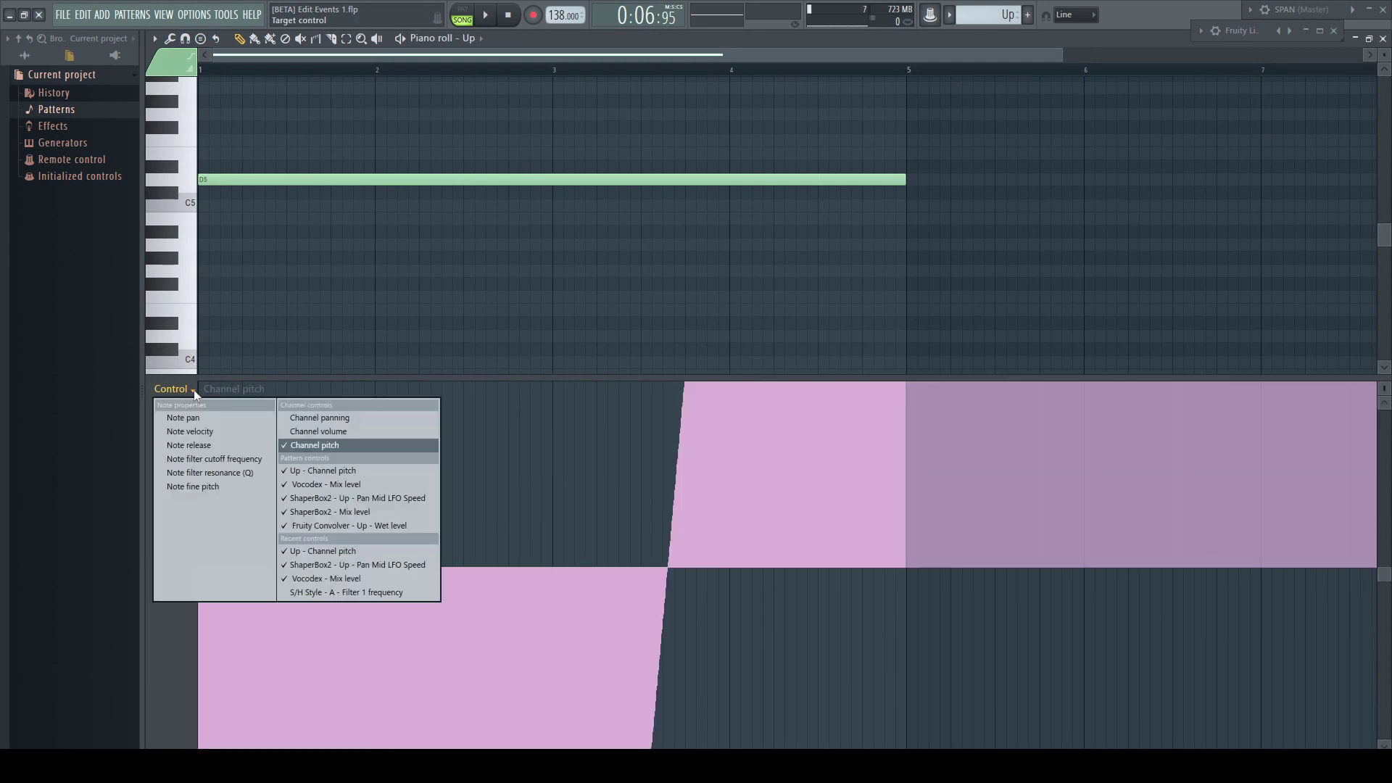
left_click(341, 483)
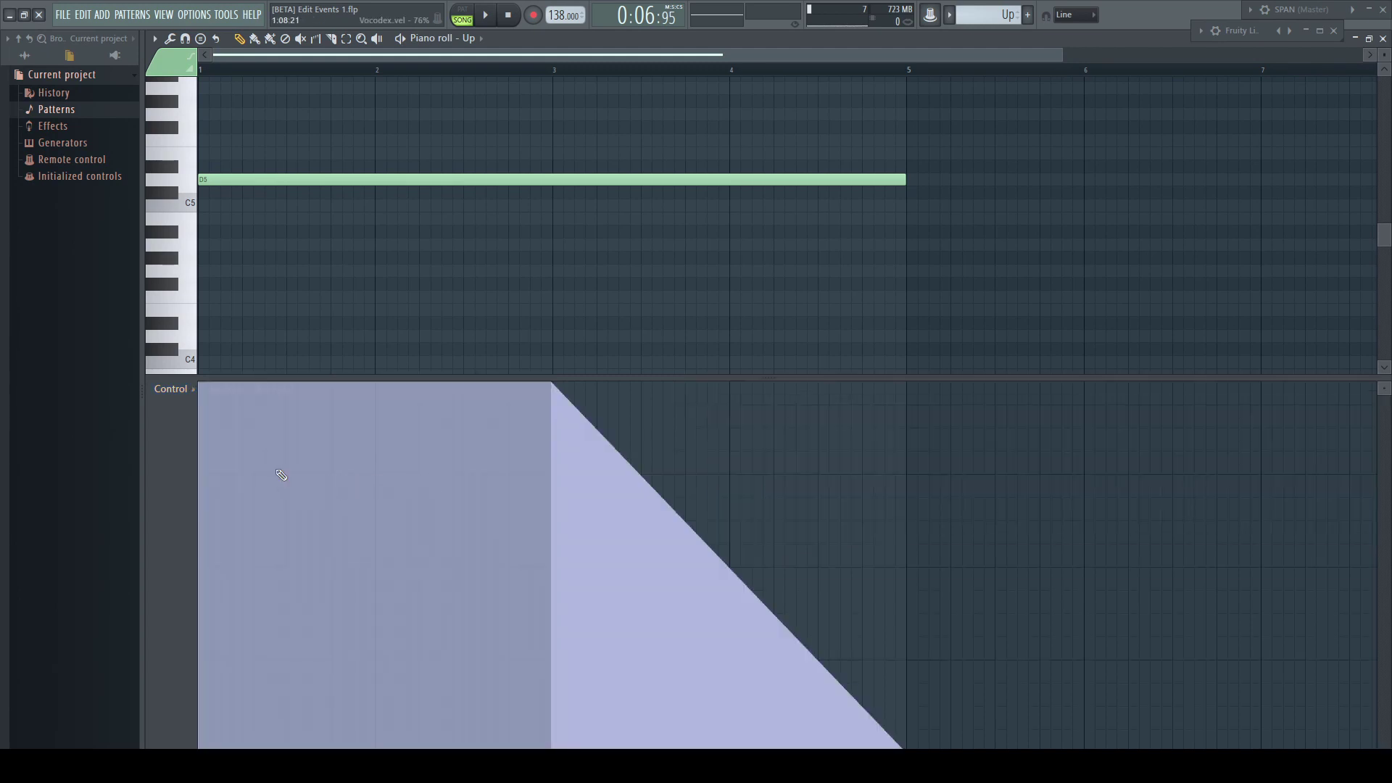
left_click(195, 395)
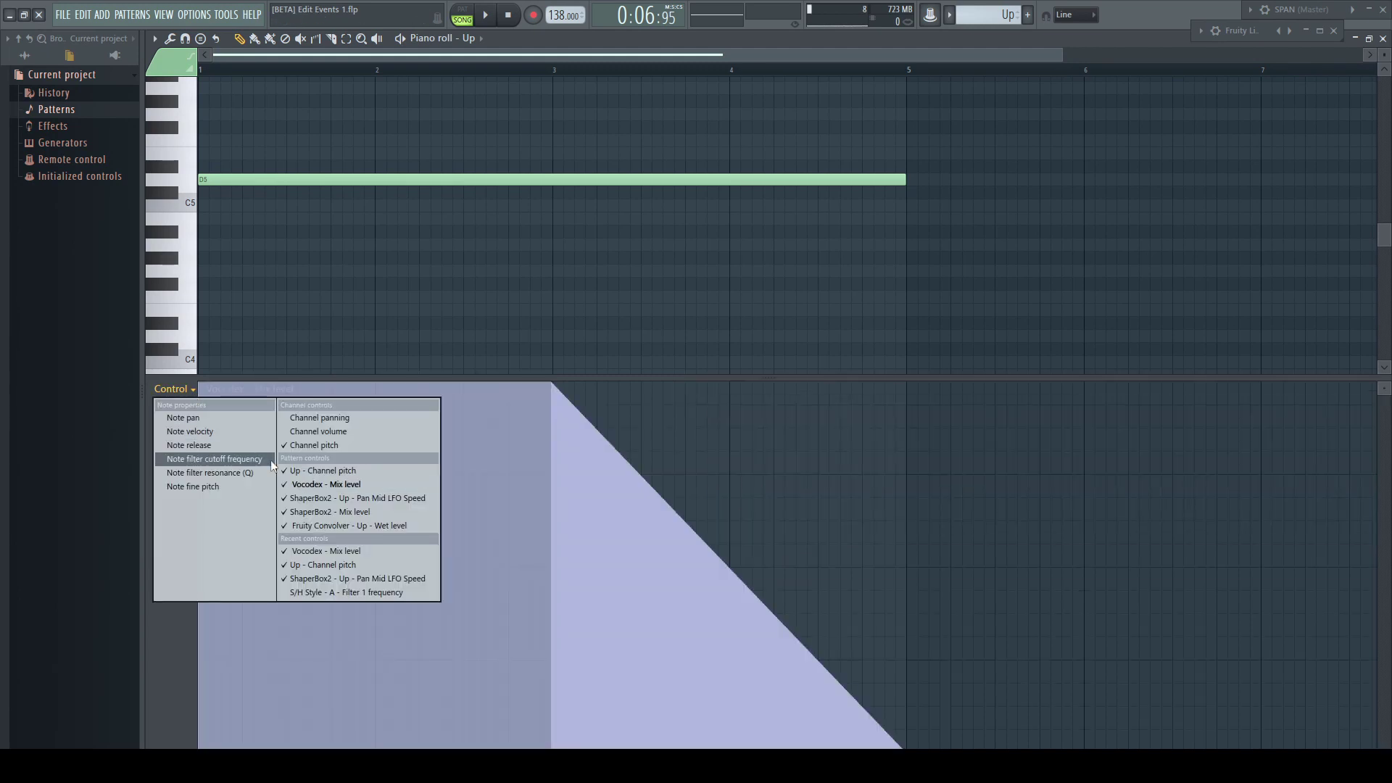
left_click(312, 498)
left_click(193, 391)
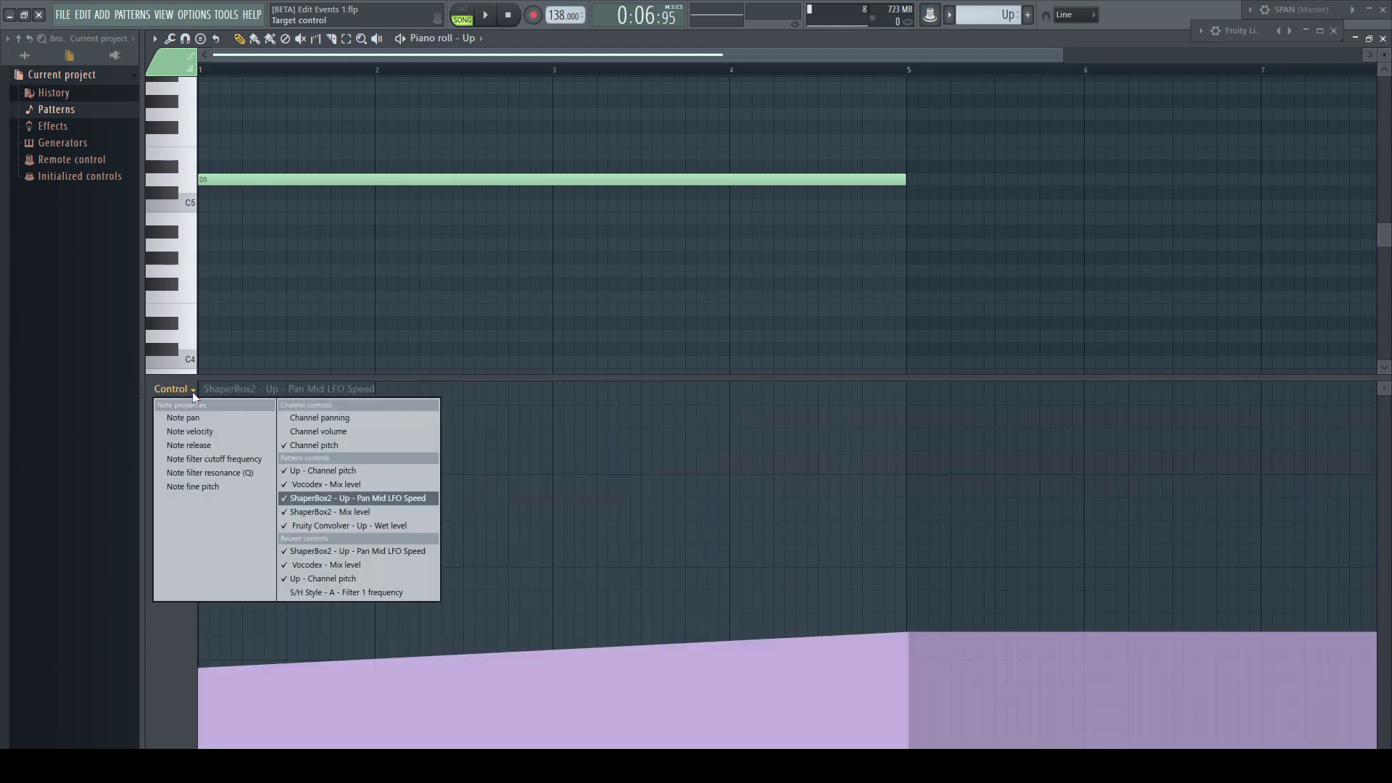
left_click(305, 514)
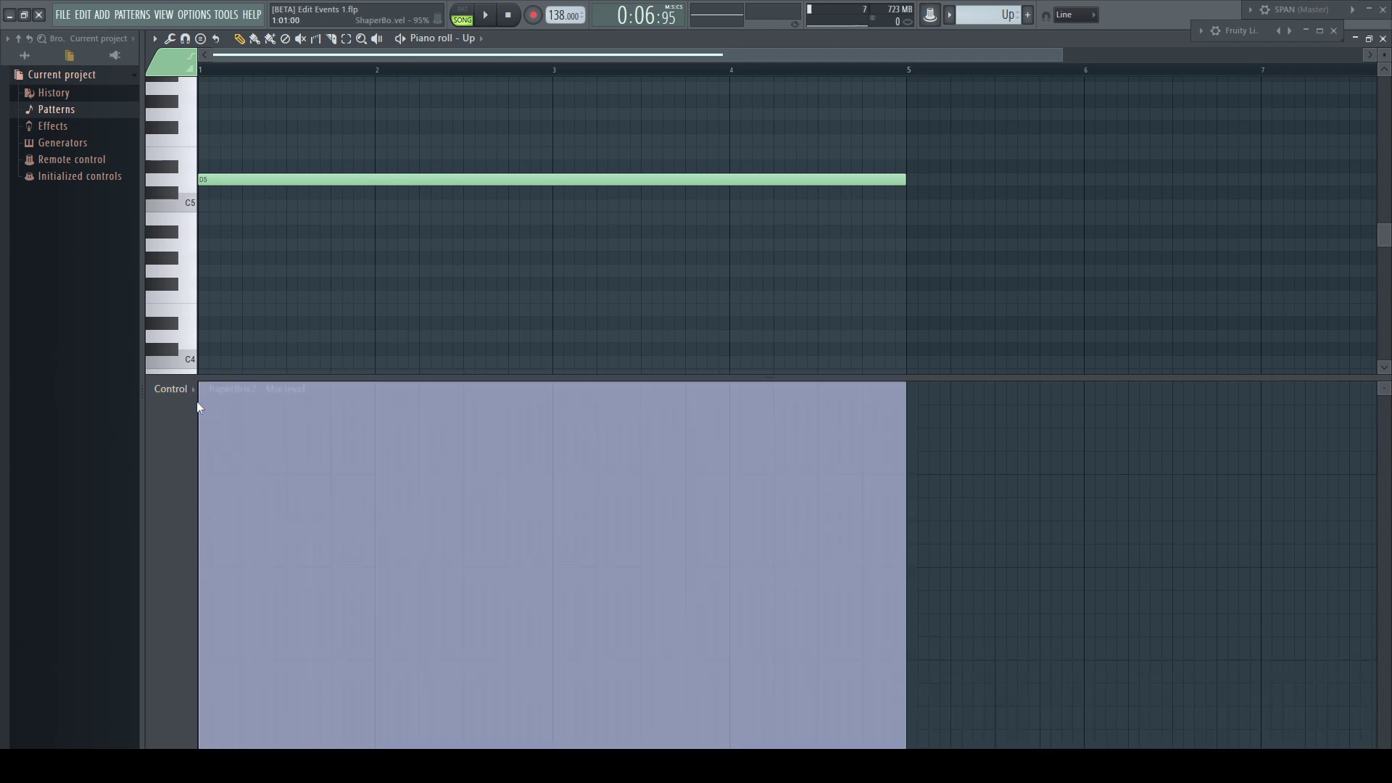
left_click(192, 391)
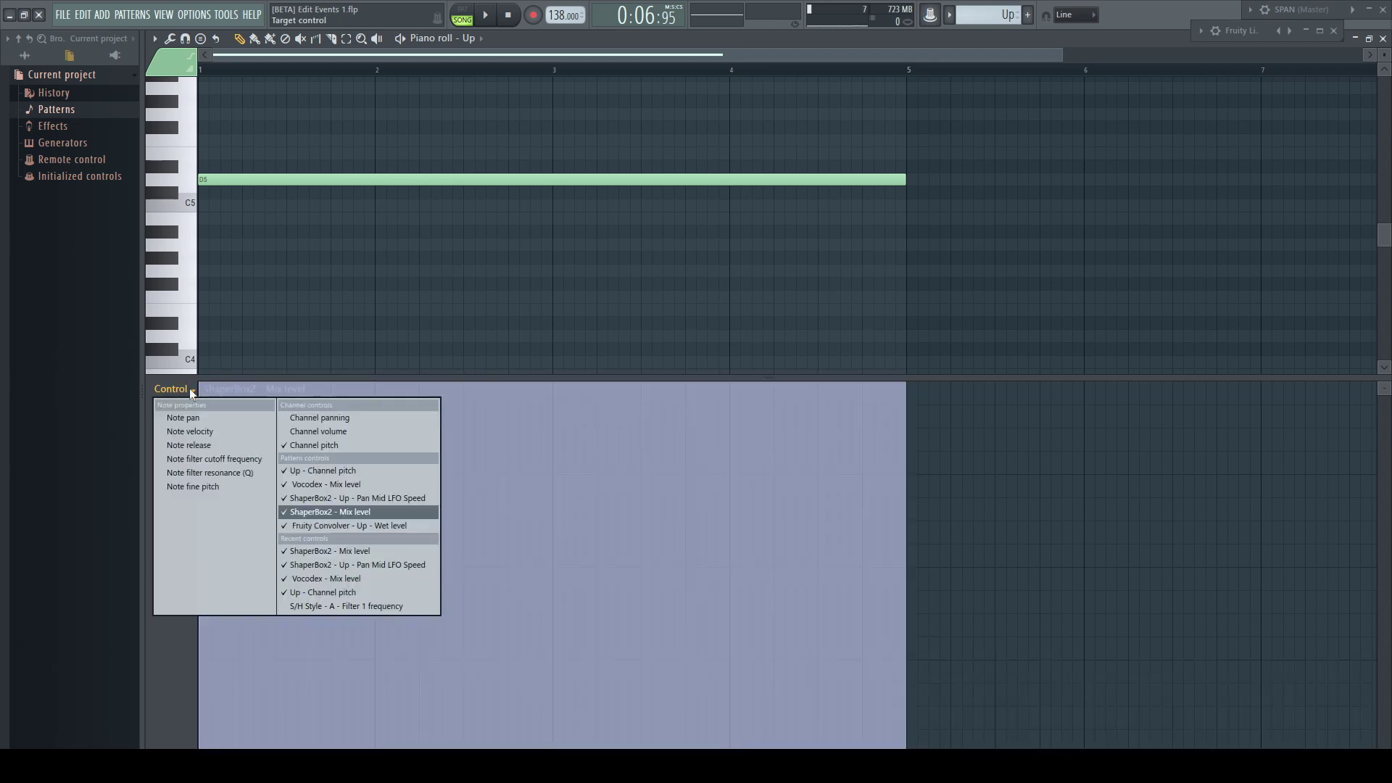
left_click(331, 519)
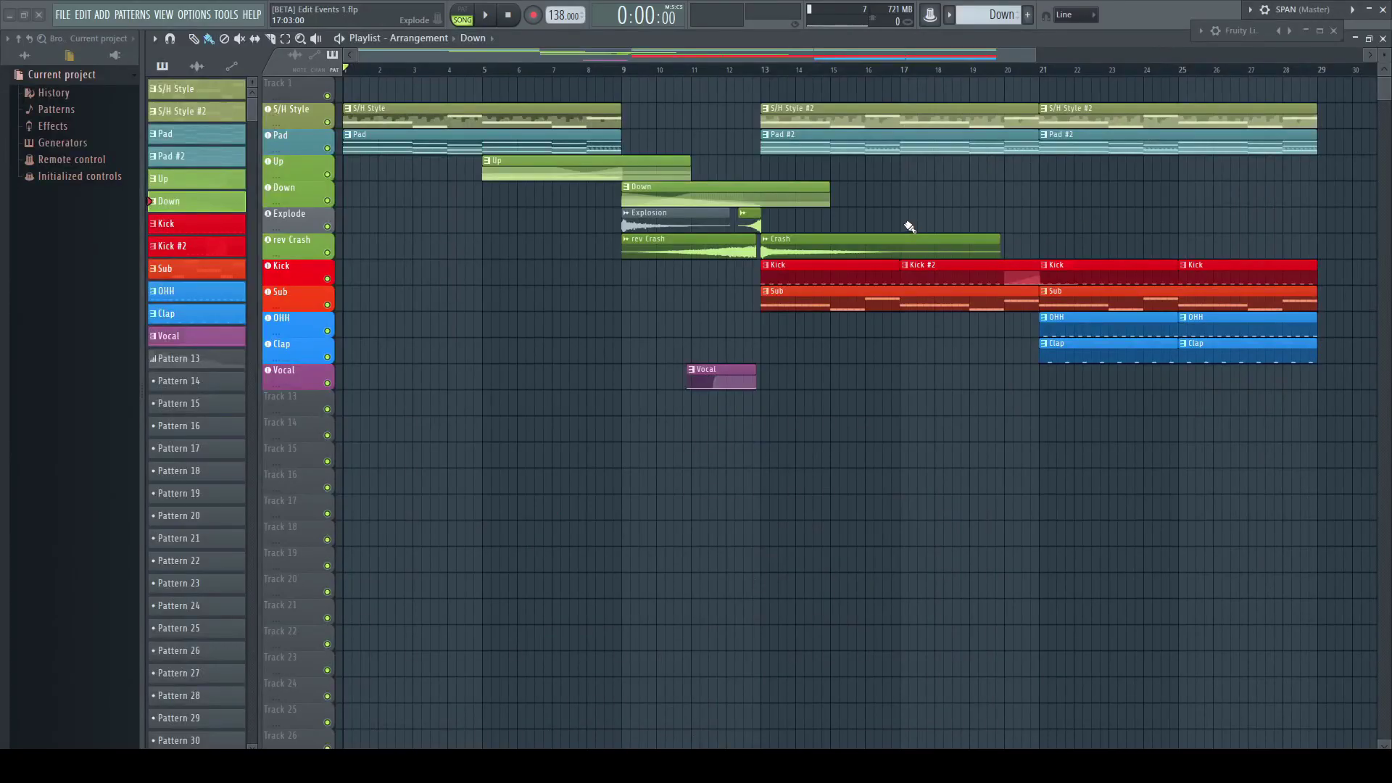
Paint Down clips onto the Explode track at bar 17 and bar 25.
left_click(910, 227)
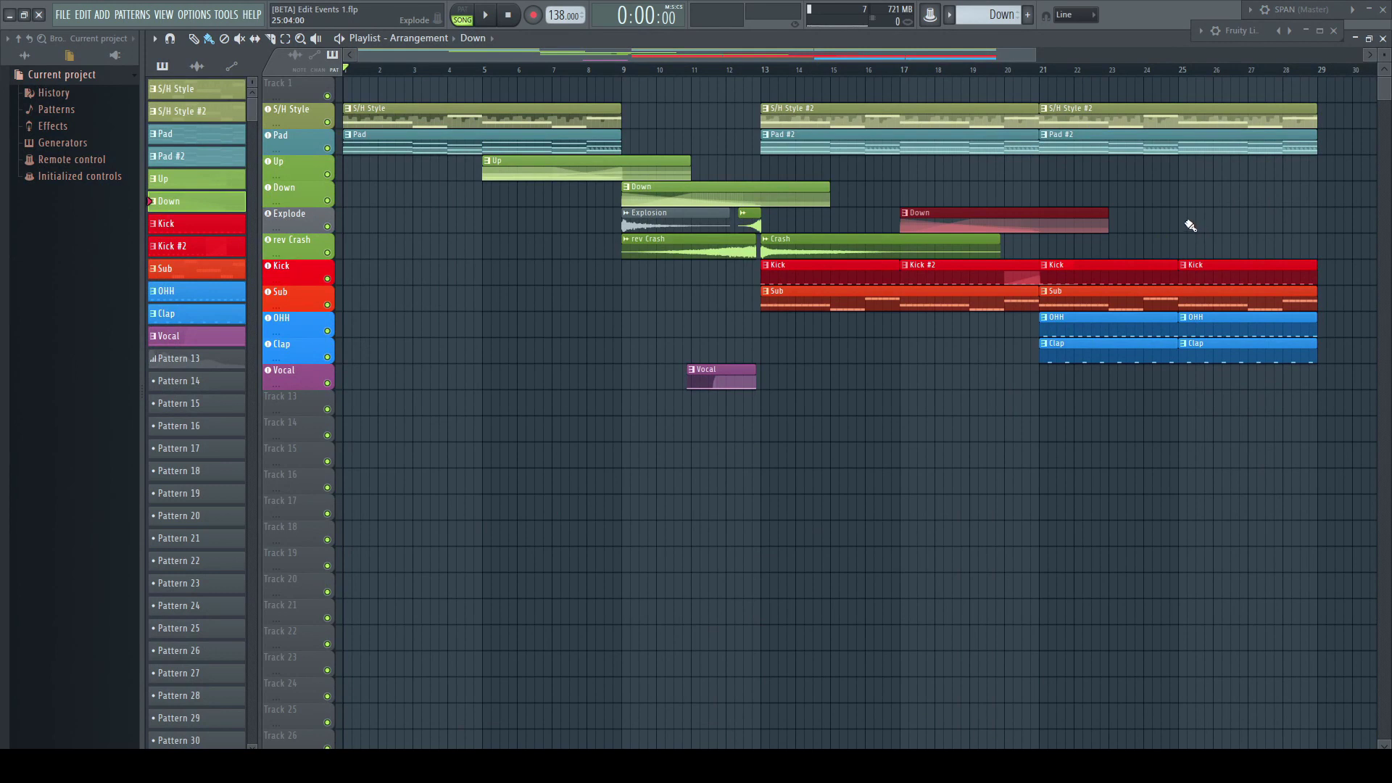
left_click(1190, 225)
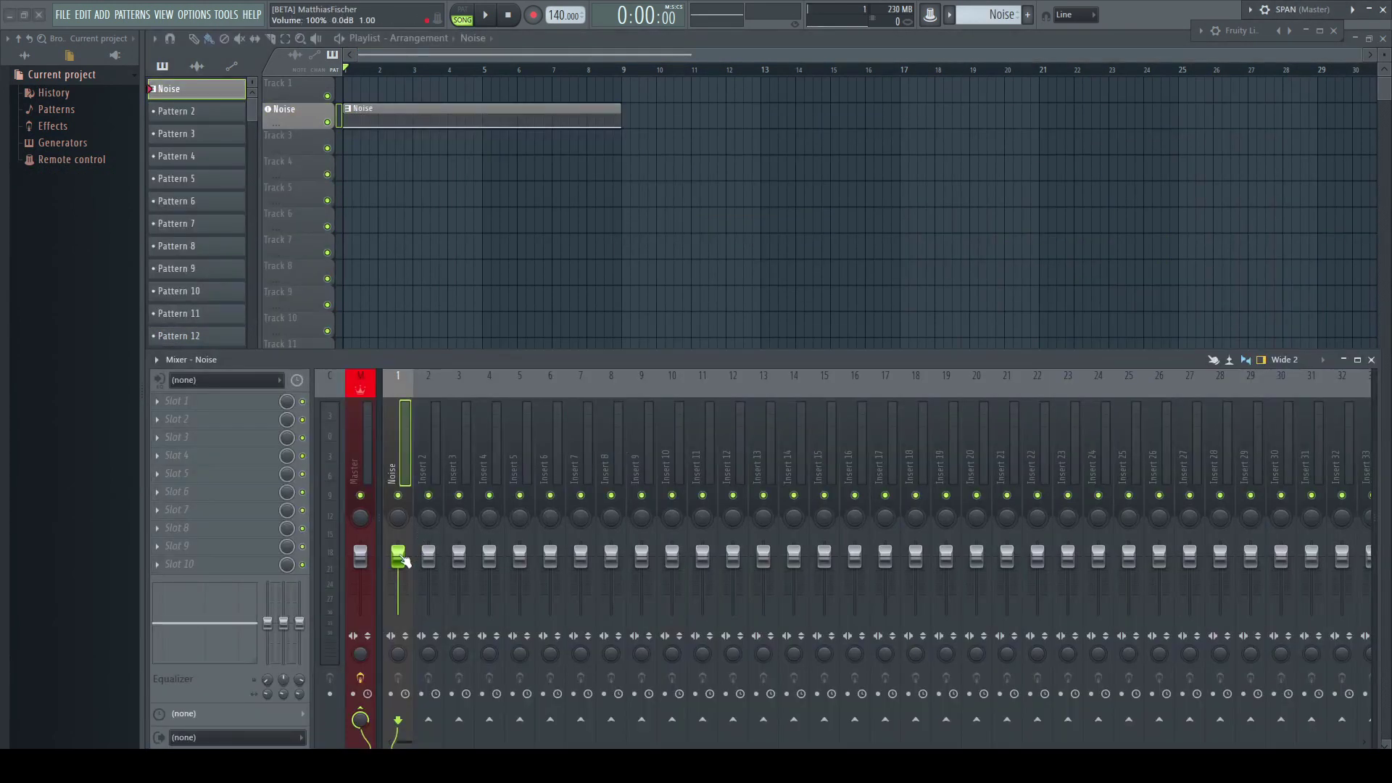
Link the Noise volume to a controller and arm recording for notes and automation only.
right_click(400, 556)
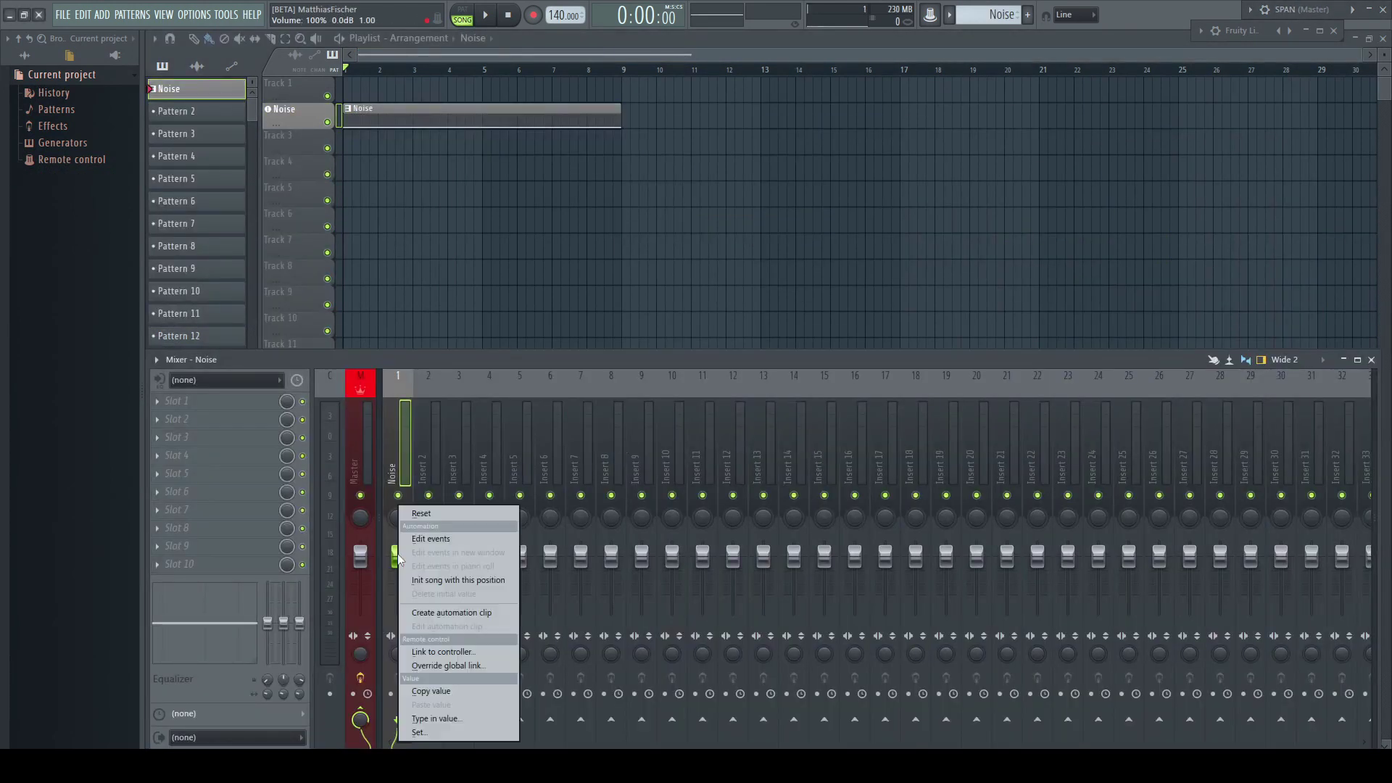
left_click(459, 650)
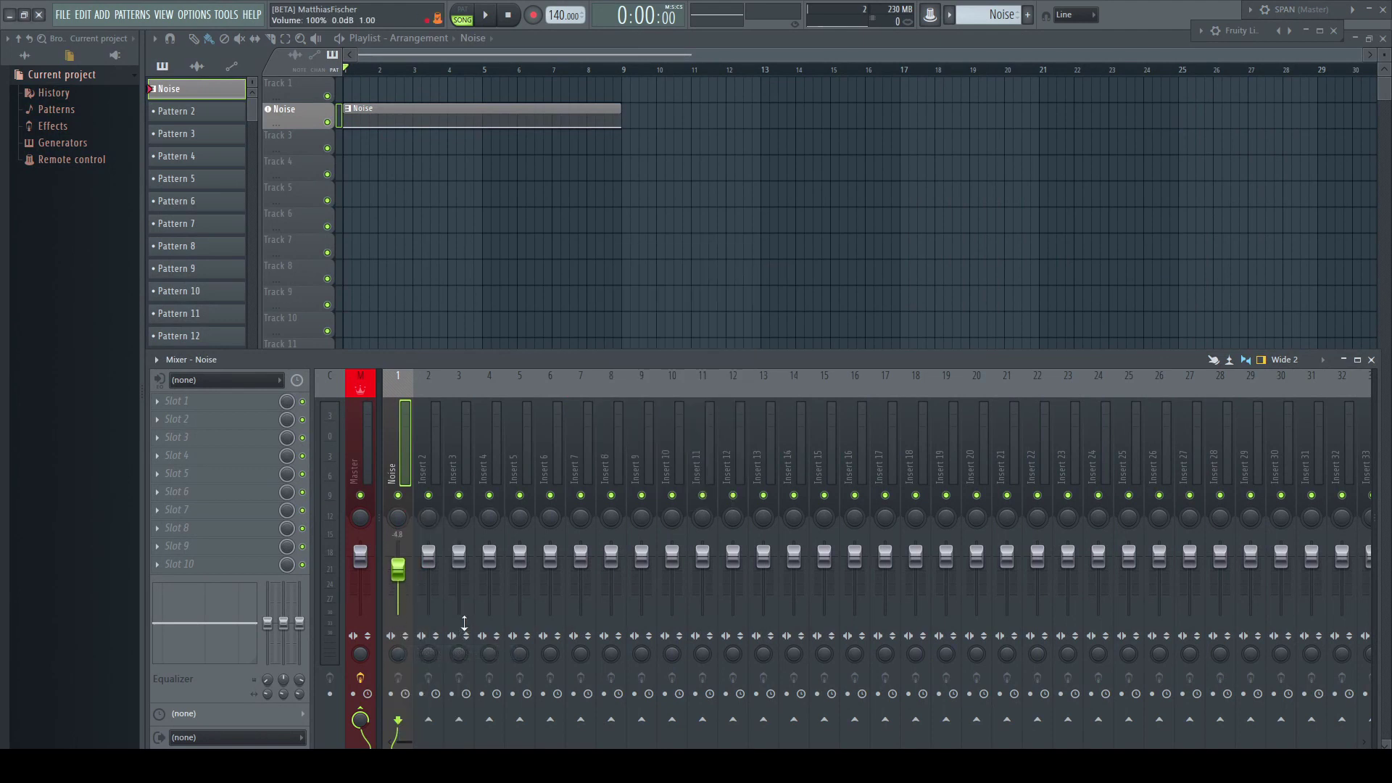
left_click(534, 15)
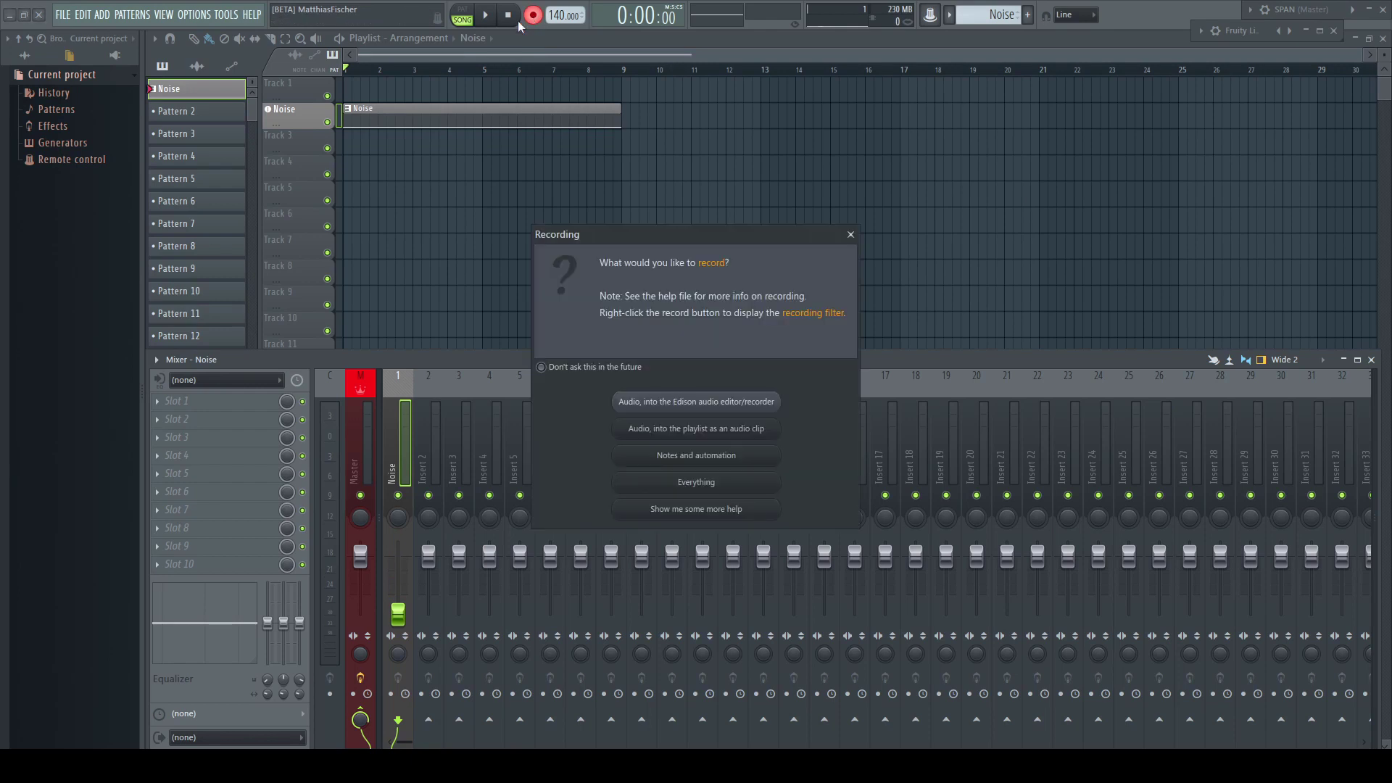
left_click(700, 457)
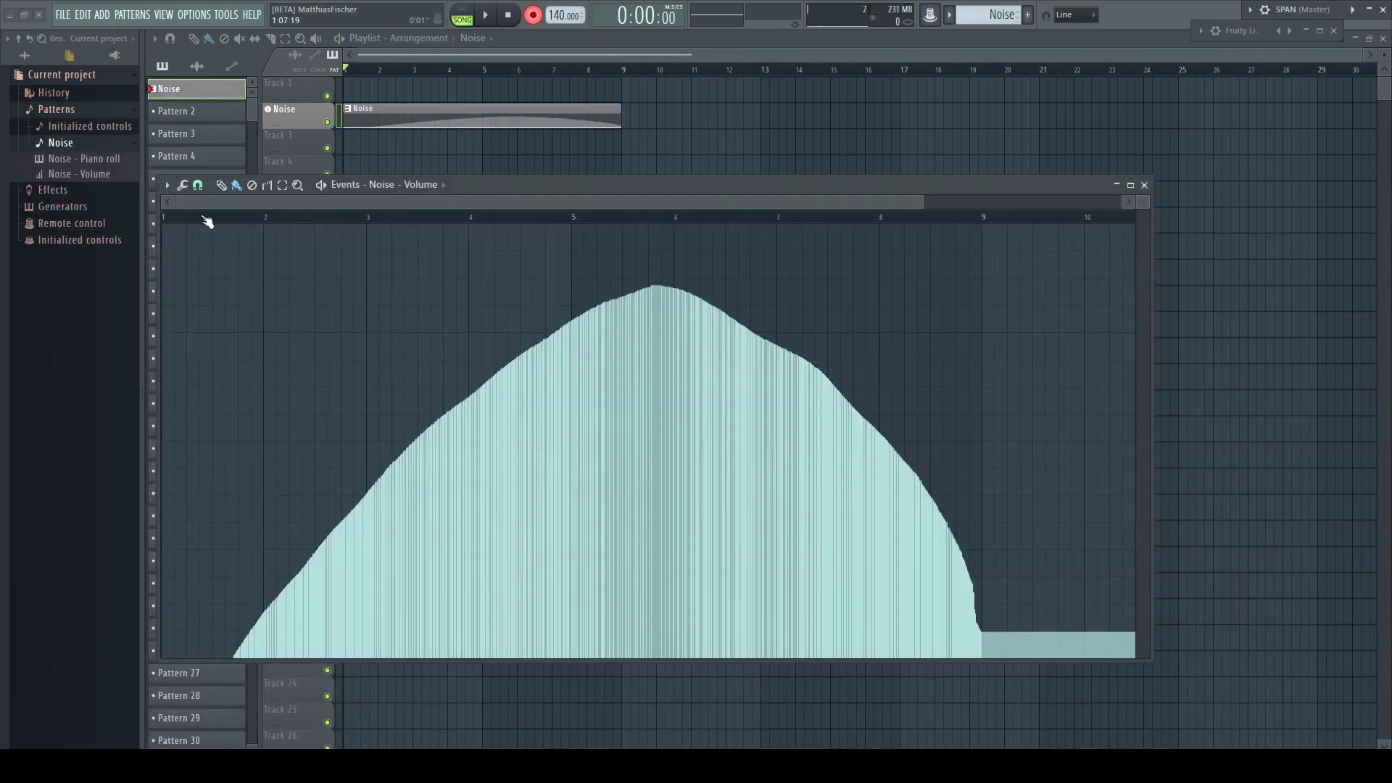
Turn the recorded Noise volume events into a simplified automation clip.
left_click(167, 184)
mouse_move(190, 216)
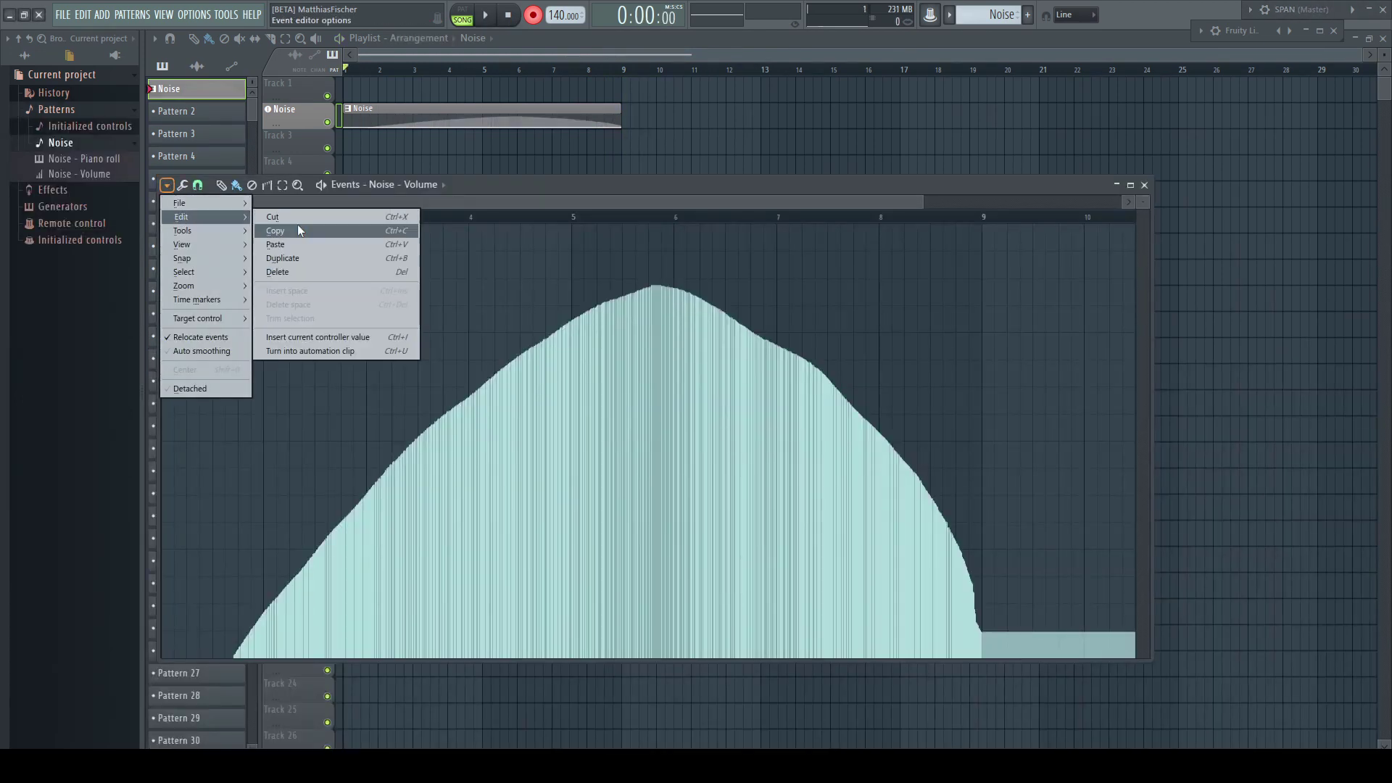
left_click(320, 353)
left_click(744, 331)
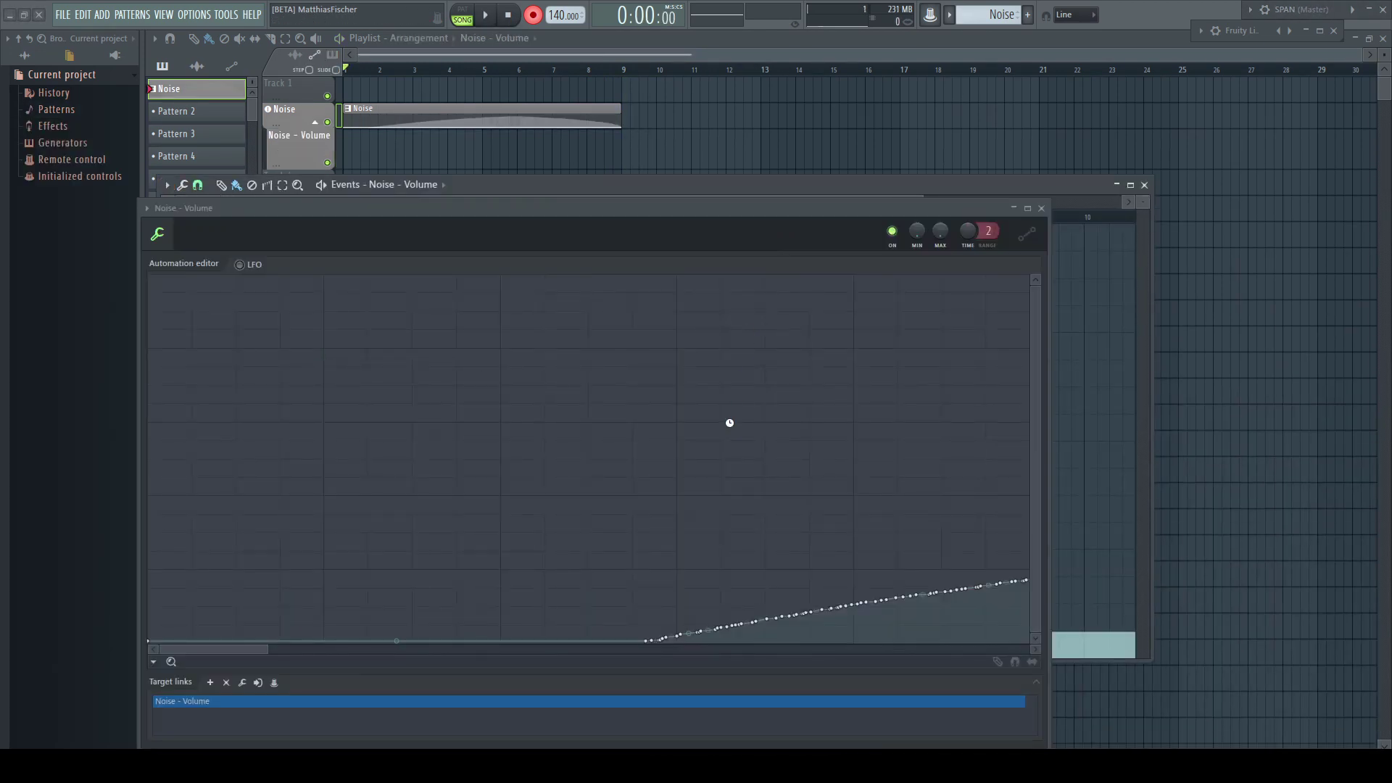
Move the Noise - Volume clip to track 3 and open Insert 2 Volume's remote control settings.
left_click(1042, 209)
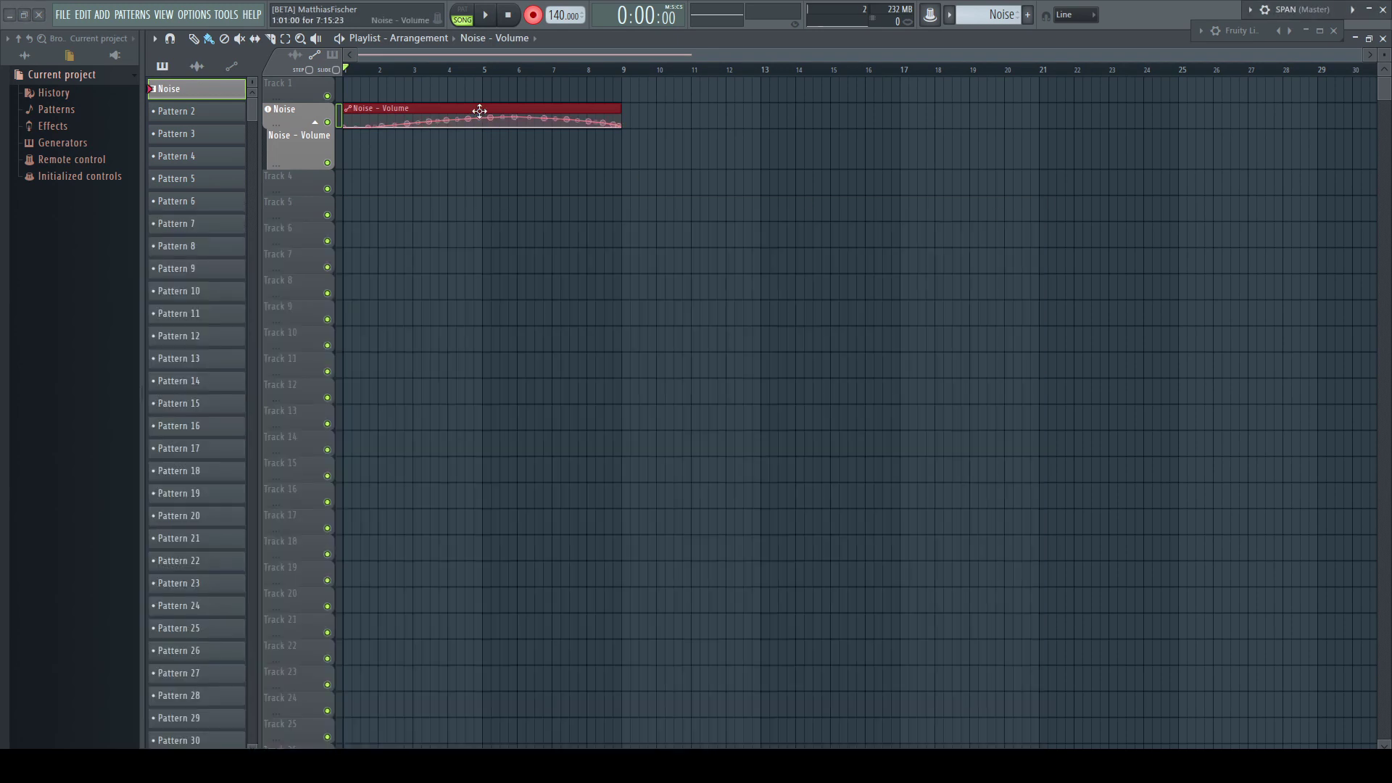
left_click_drag(481, 109, 482, 149)
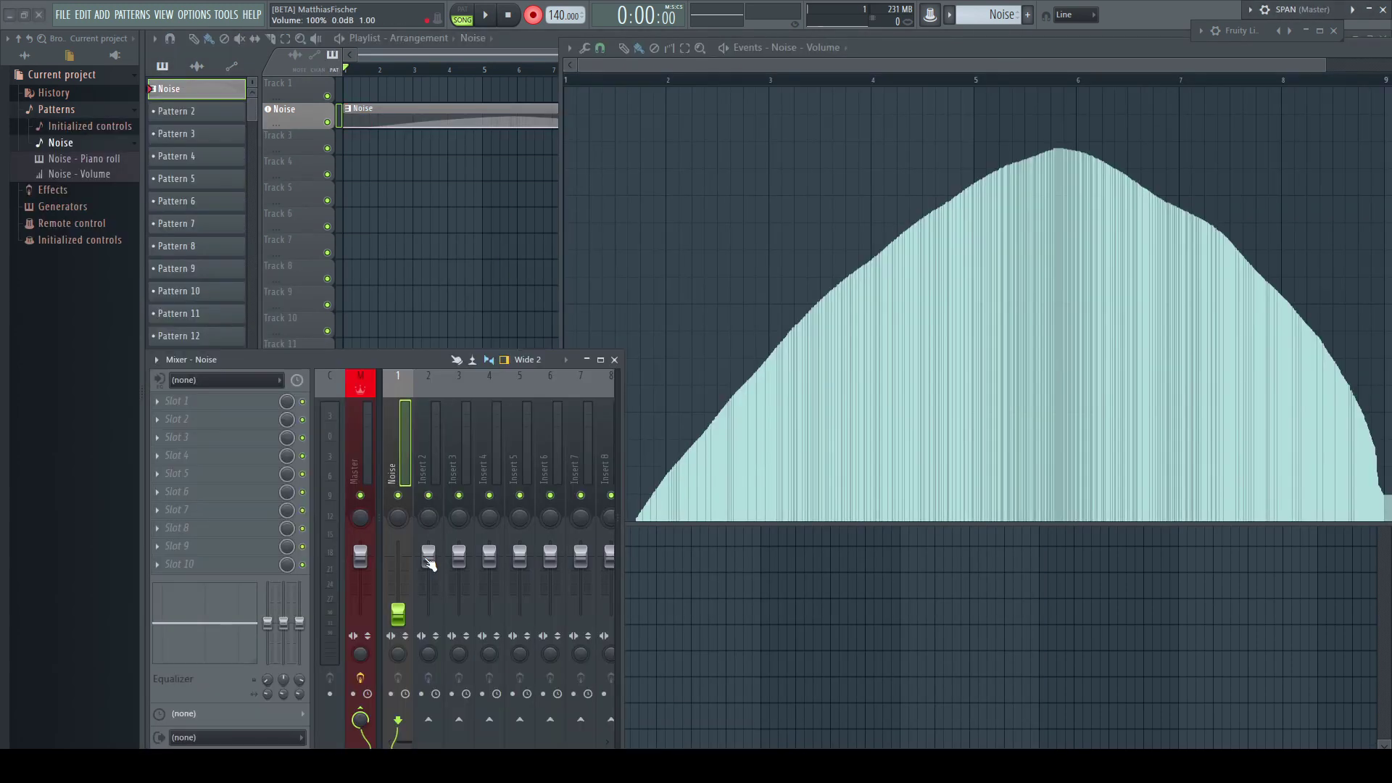
right_click(428, 564)
left_click(498, 646)
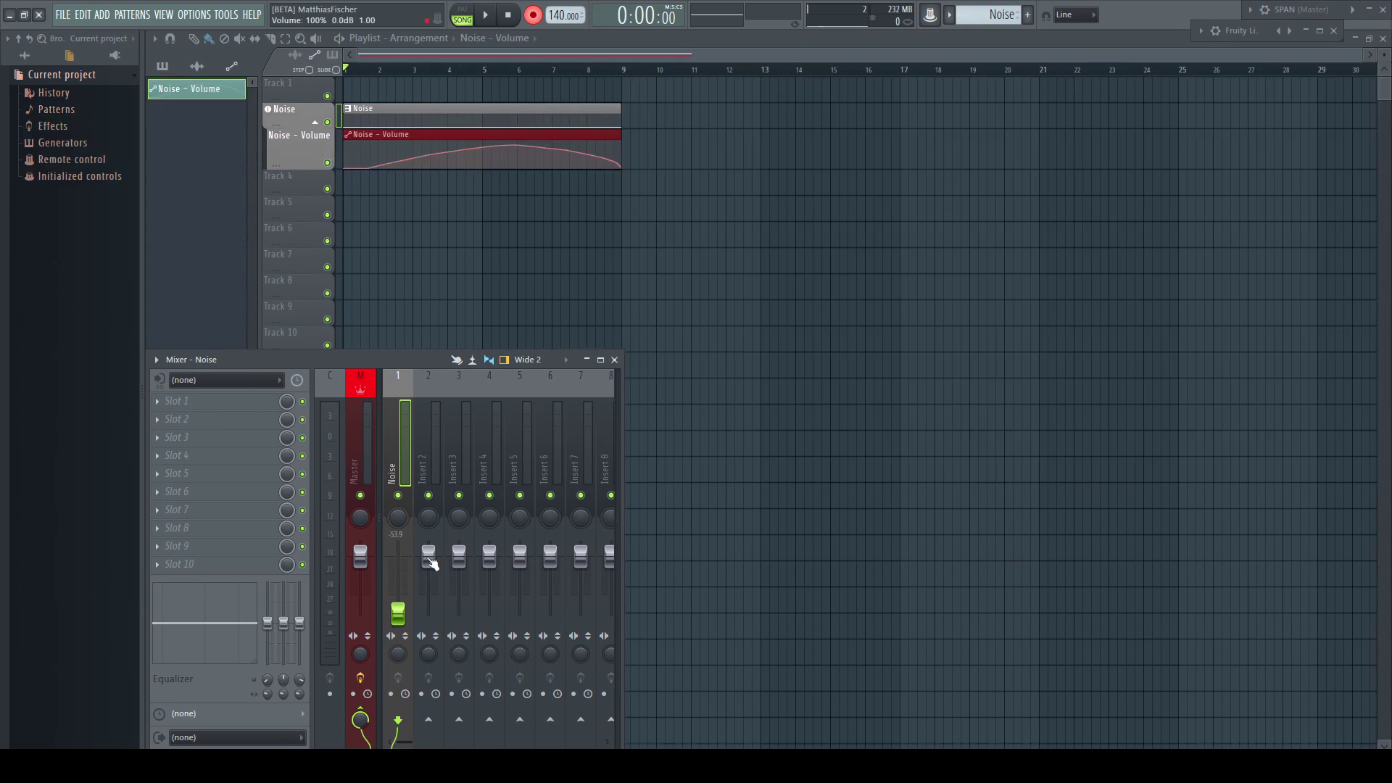
Reopen the Noise volume fader's controller link, list the internal controllers, and leave it at (none).
right_click(428, 562)
left_click(467, 649)
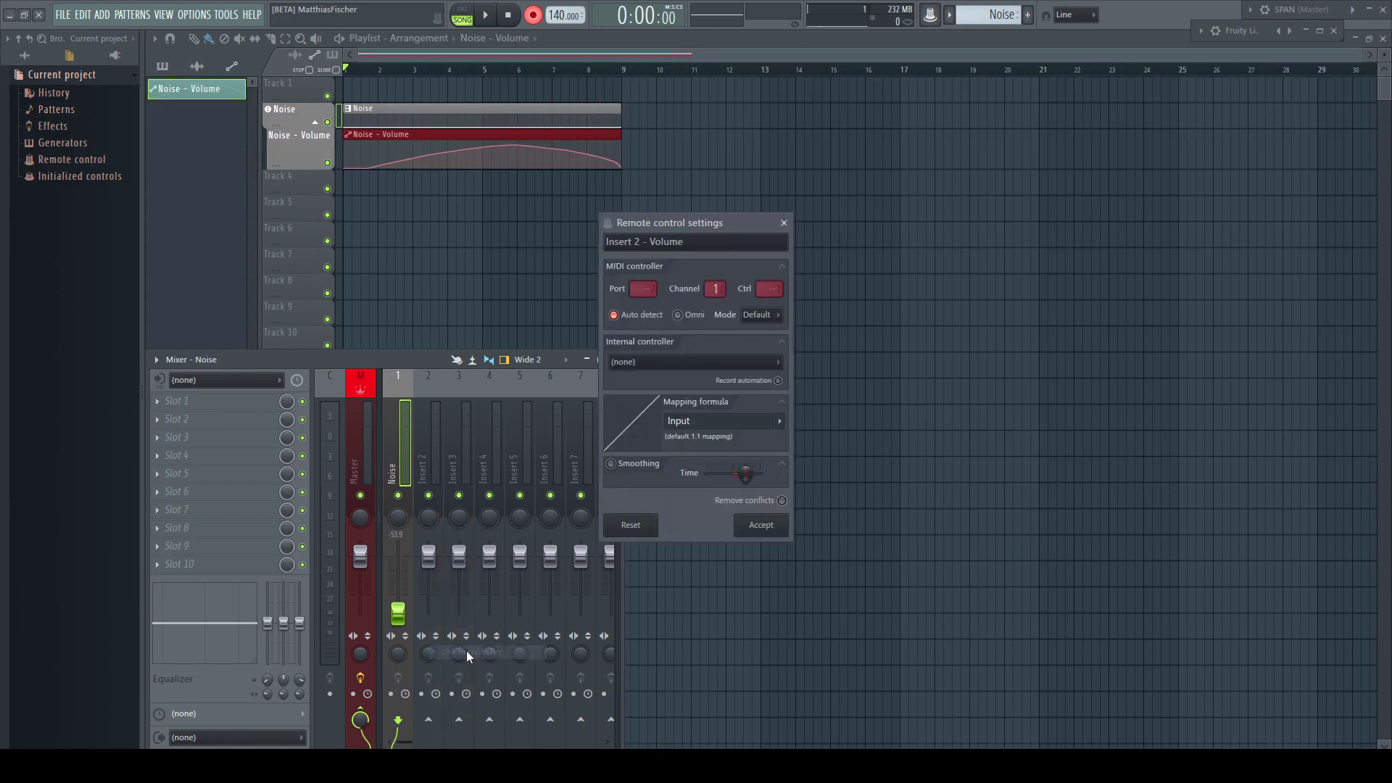
left_click(725, 362)
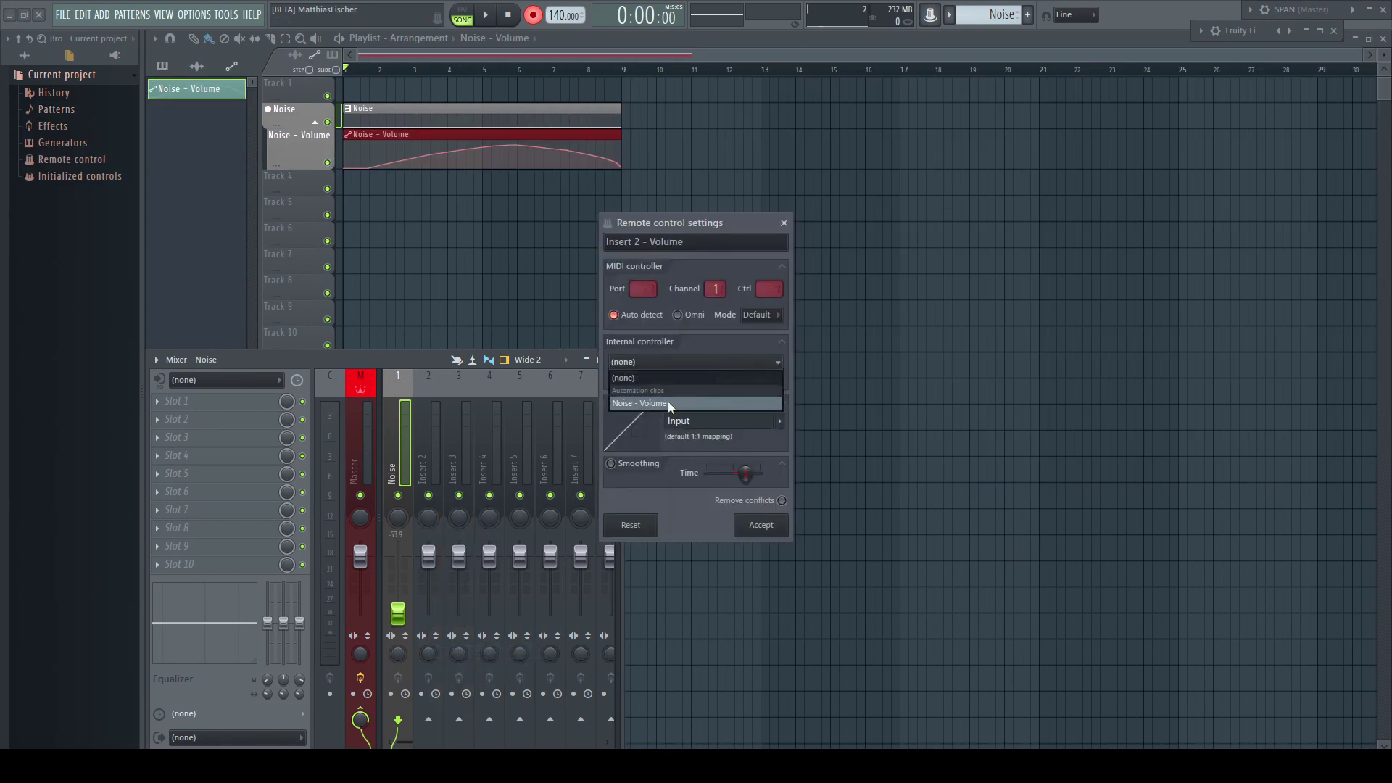
left_click(698, 338)
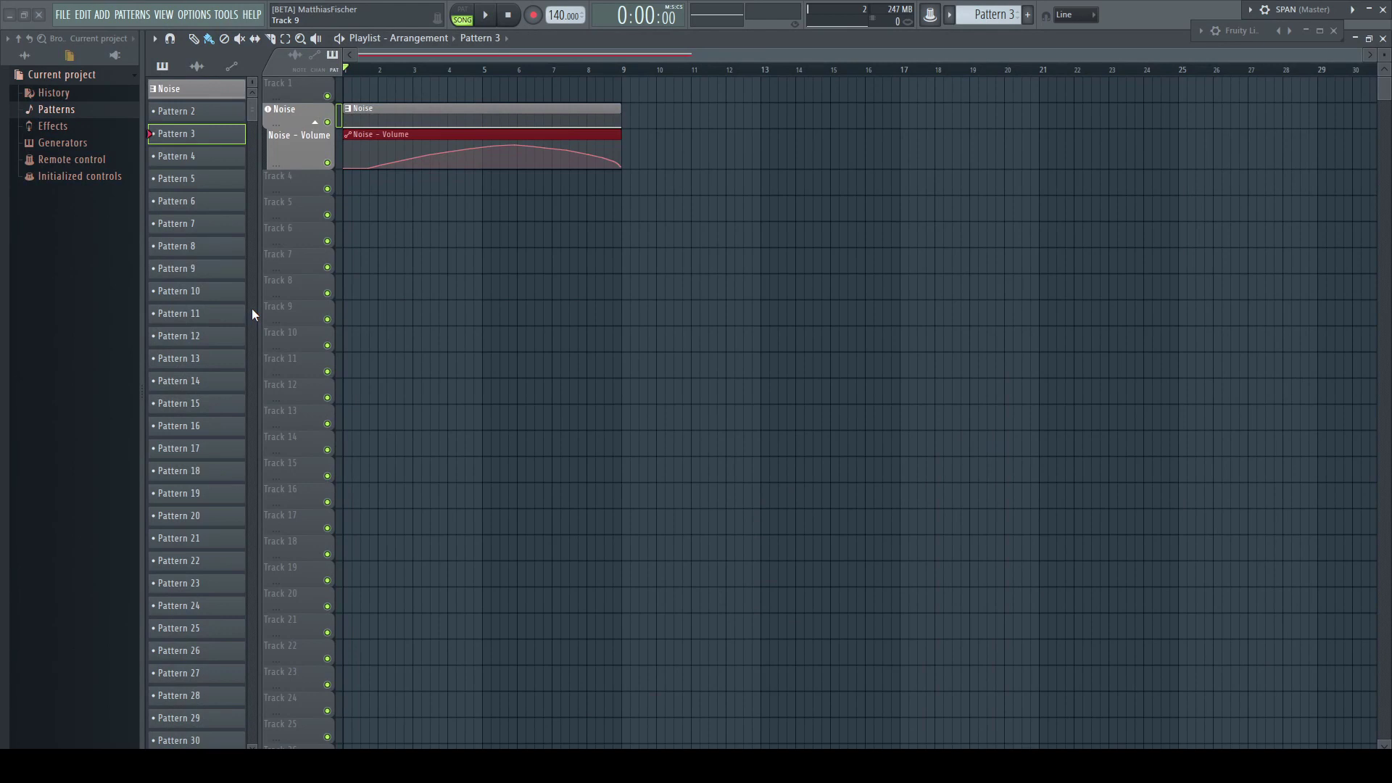
Select the Noise channel, open its Filter MOD X event editor, then close it.
left_click(194, 95)
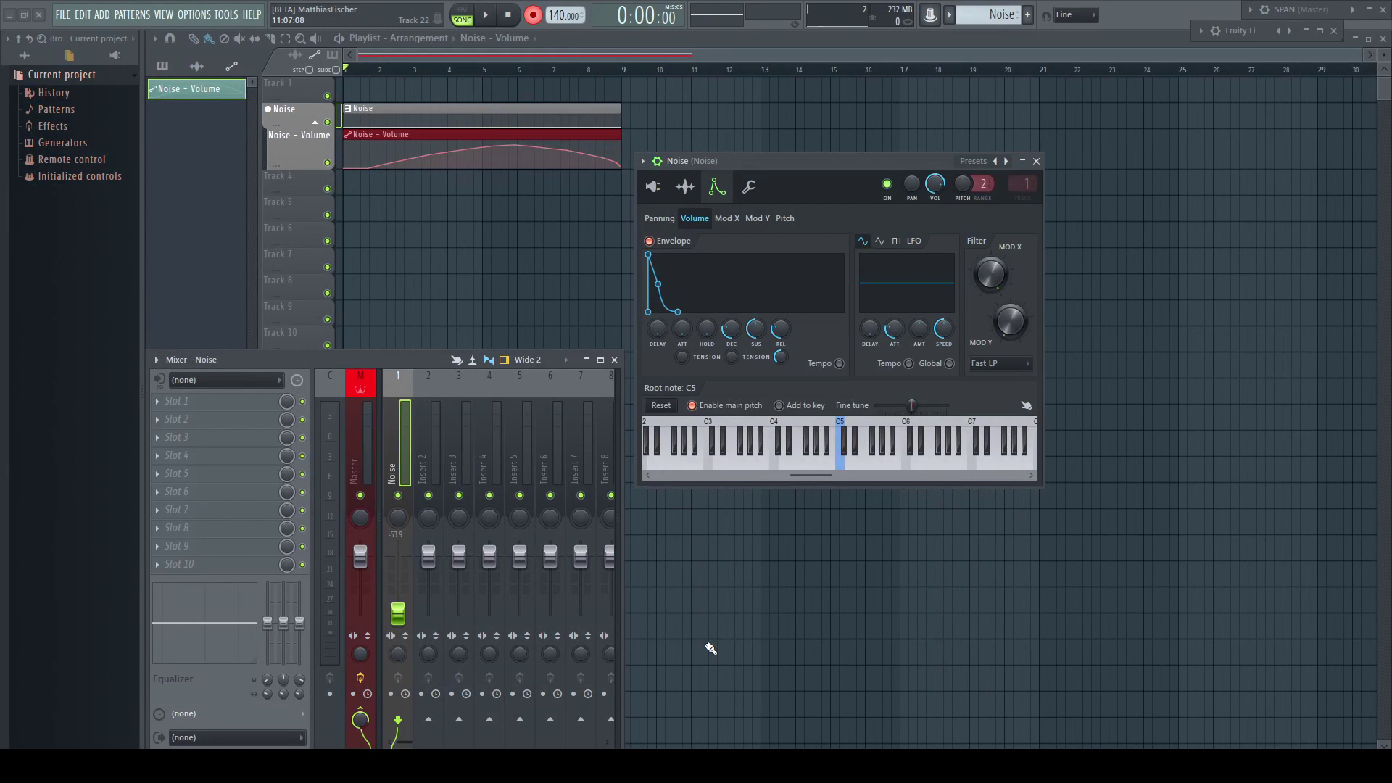
right_click(991, 274)
left_click(1030, 305)
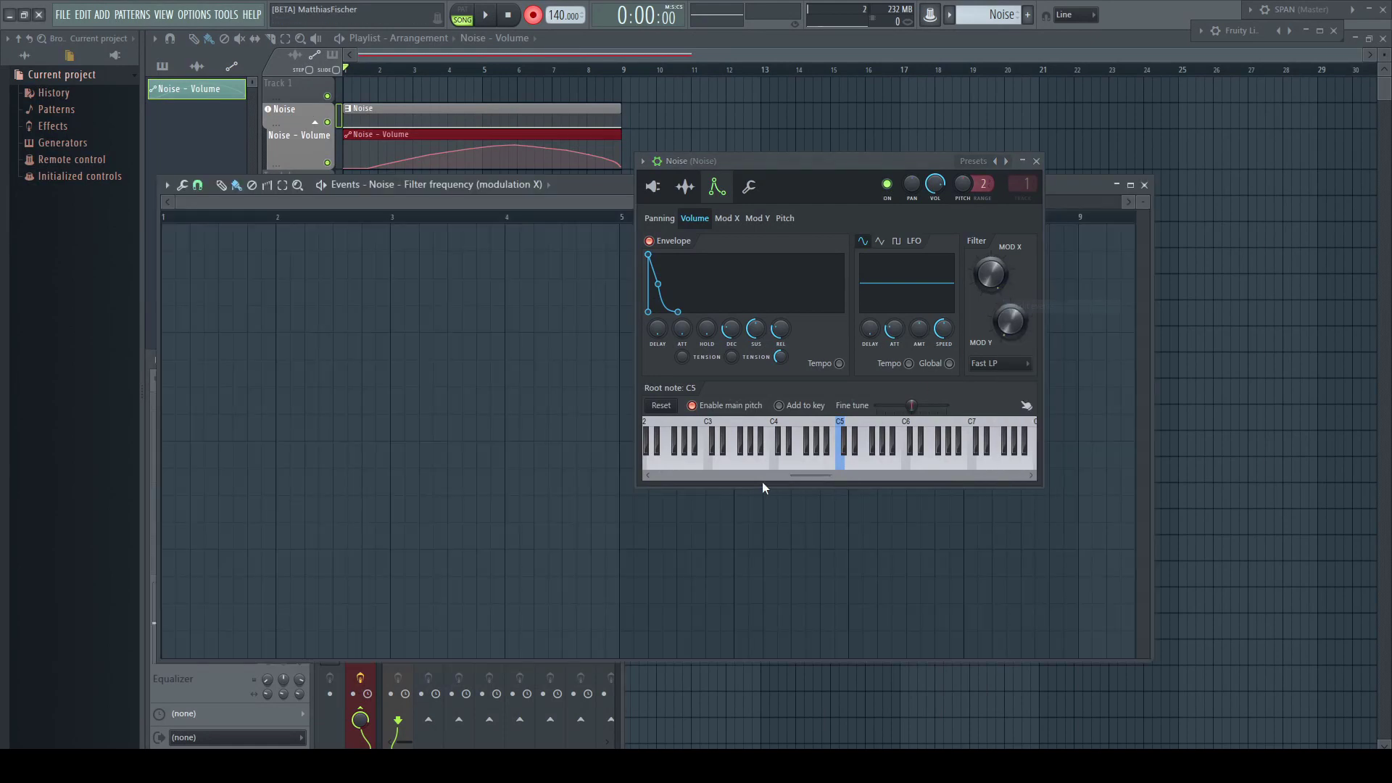
left_click(1145, 185)
right_click(428, 558)
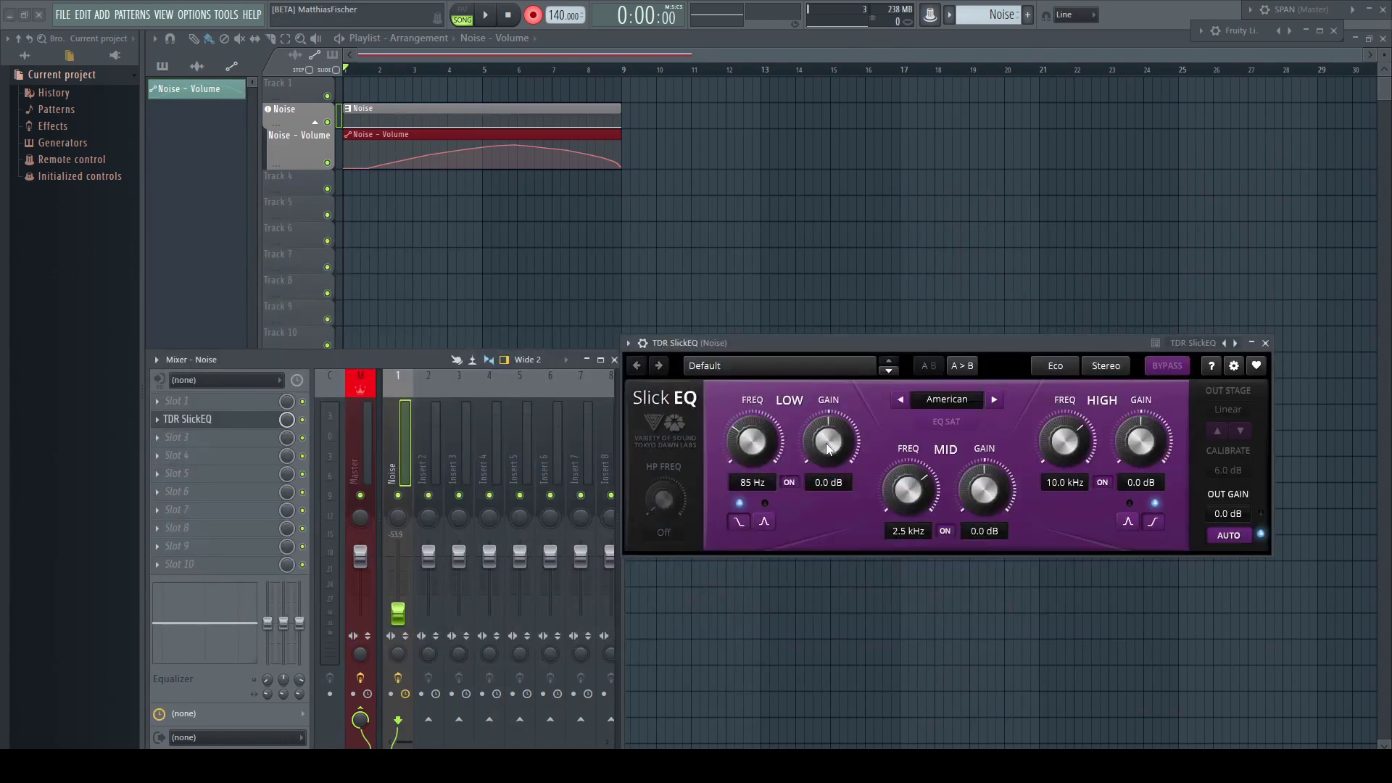
Lower the SlickEQ LOW Gain slightly and check the Last tweaked options under TOOLS.
left_click_drag(829, 447, 831, 453)
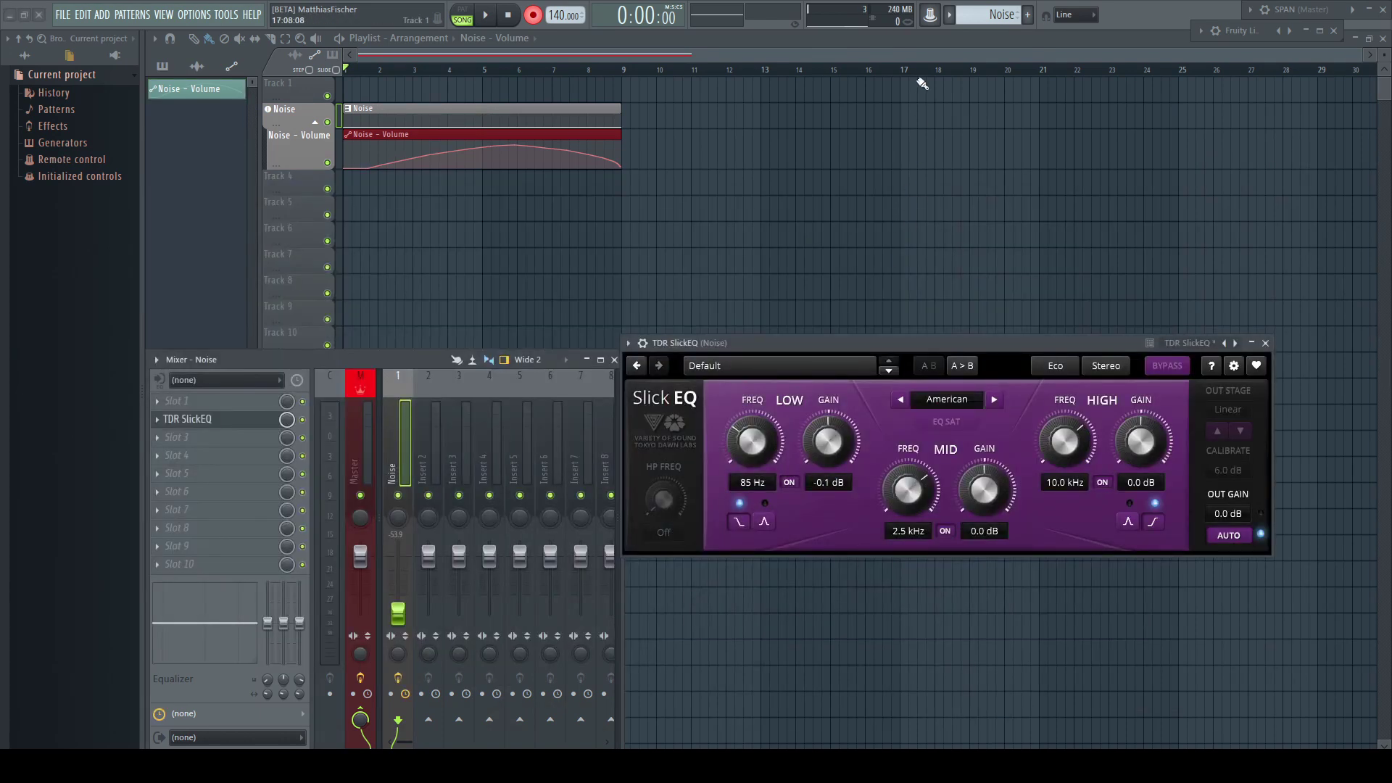
left_click(930, 14)
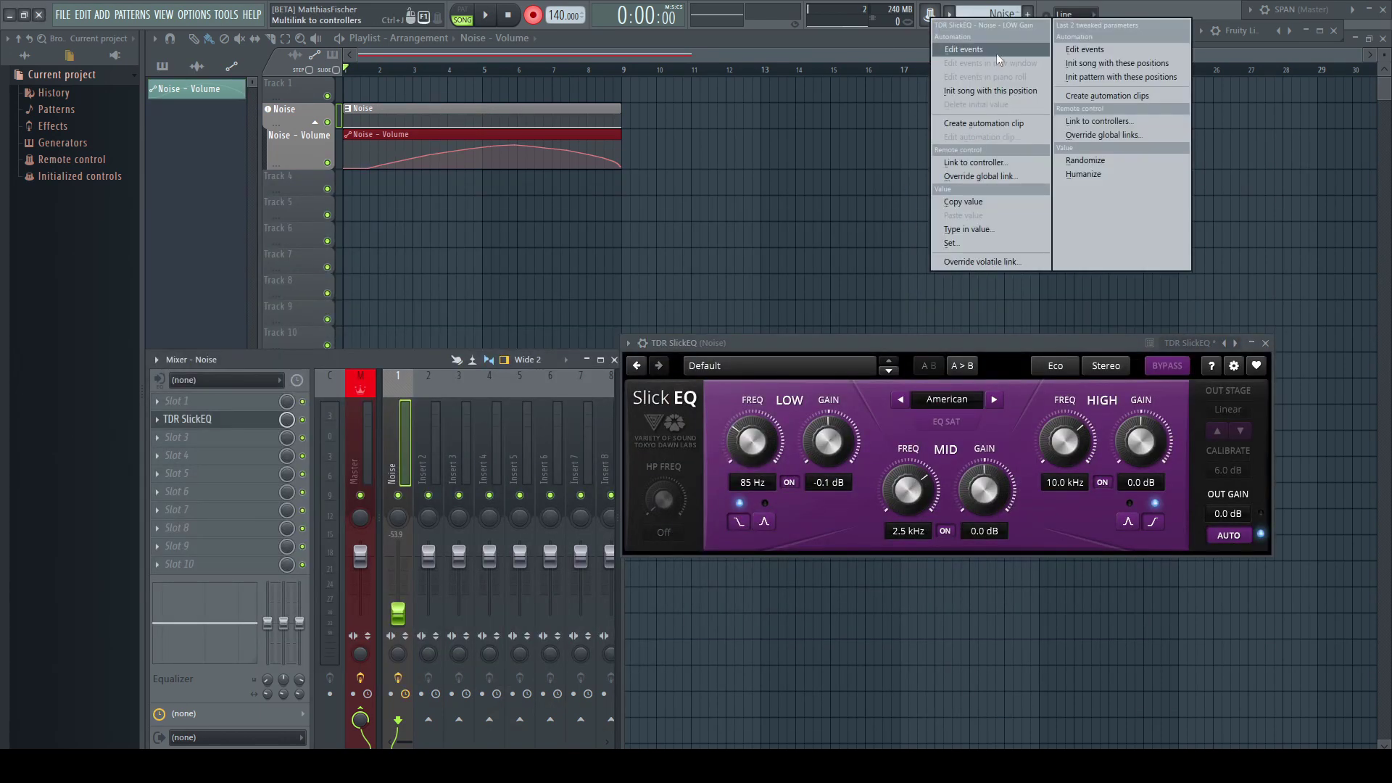
left_click(223, 16)
mouse_move(335, 195)
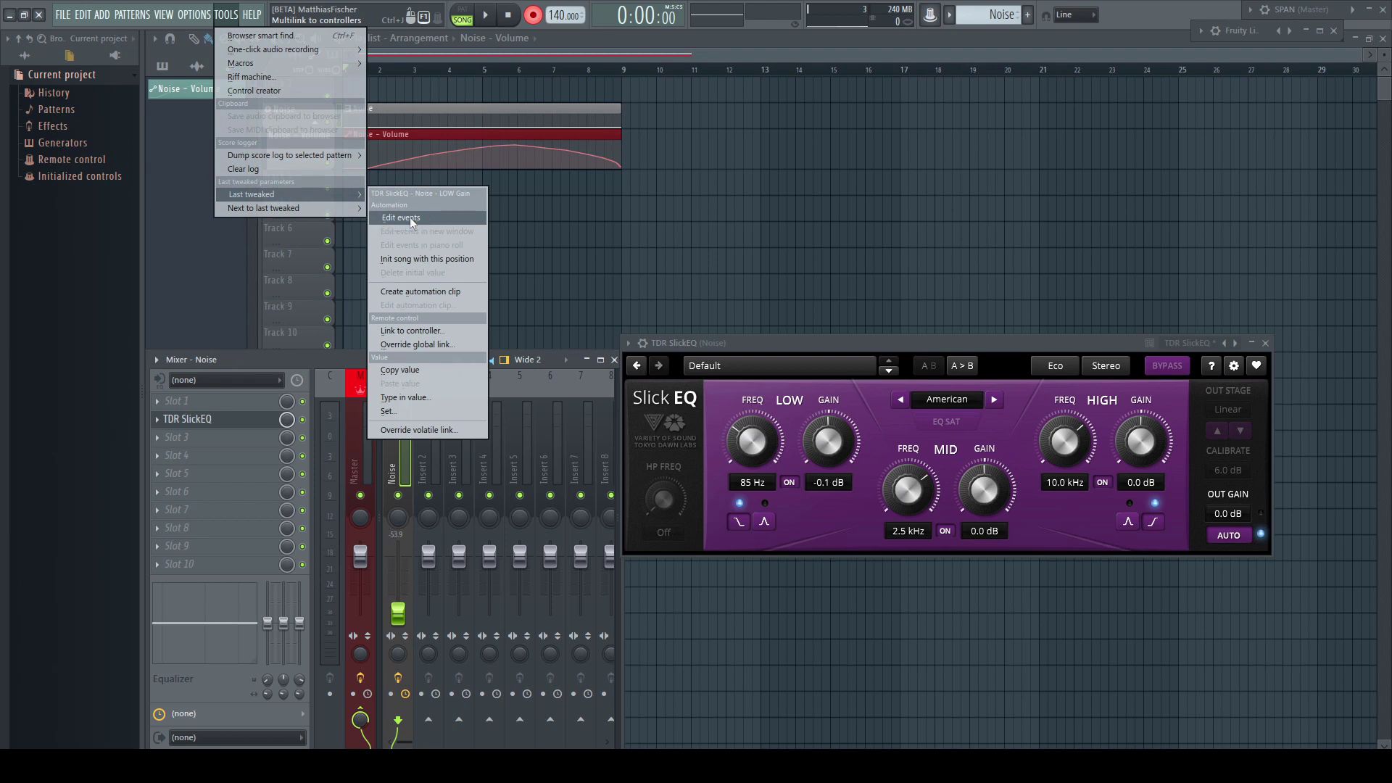
Browse SlickEQ's parameters in the browser and show the LOW Gain parameter's options.
left_click(633, 342)
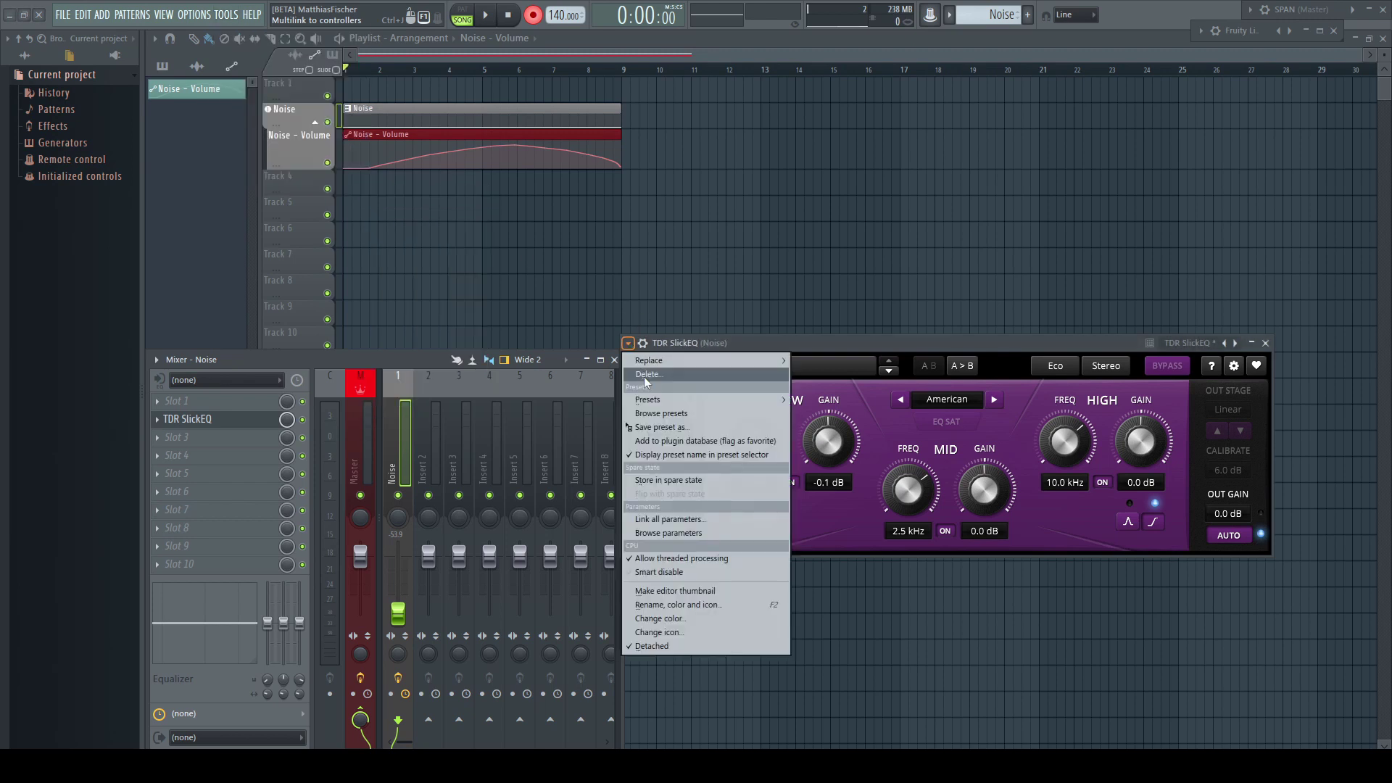
left_click(678, 533)
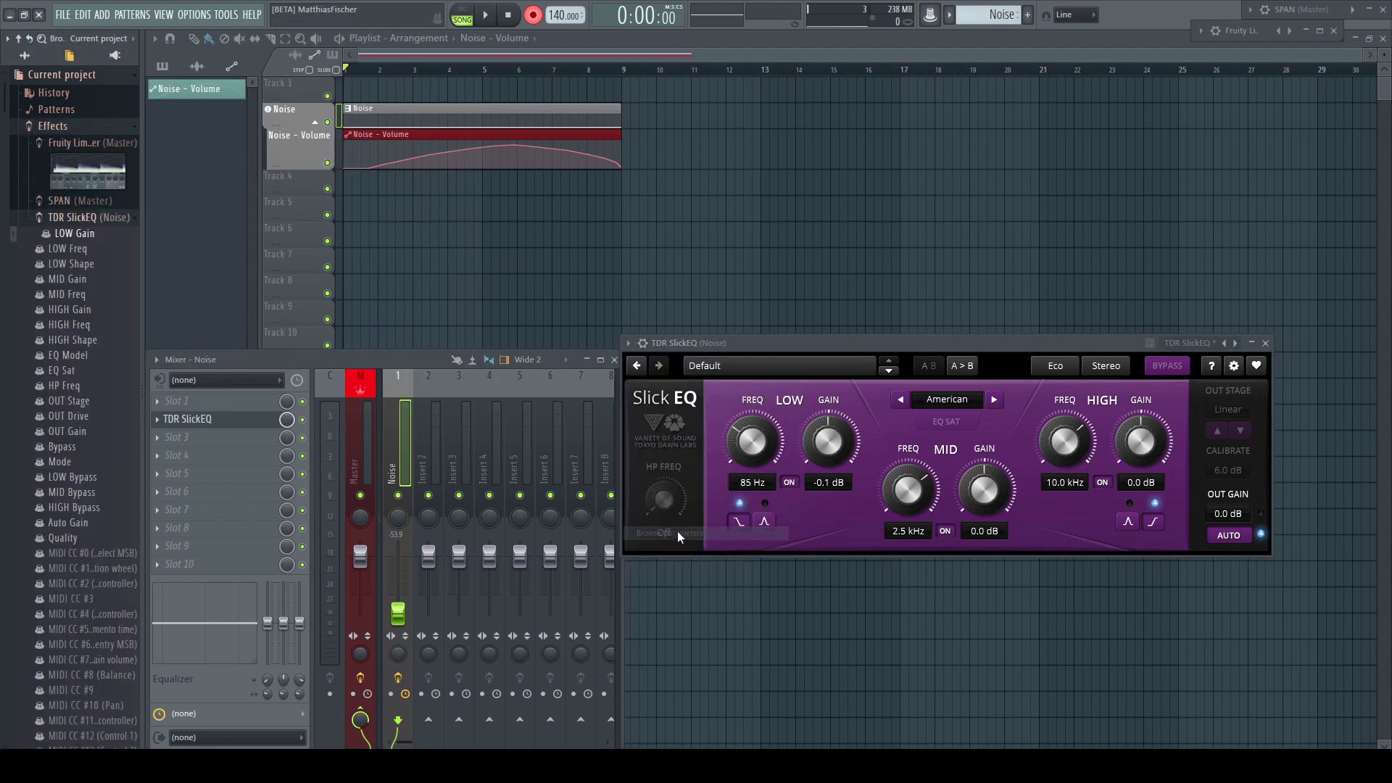
right_click(82, 233)
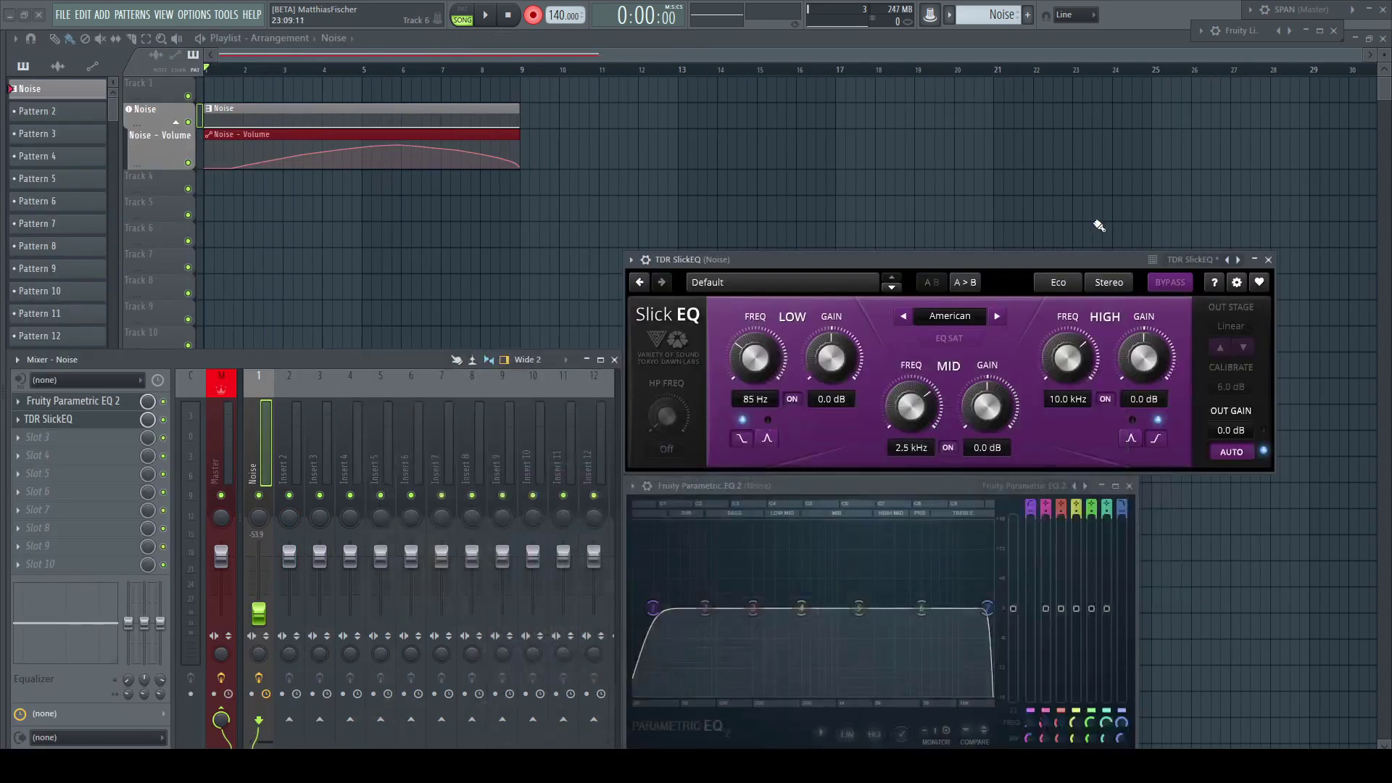
With Multilink on, lower SlickEQ LOW Gain to -0.5 dB, Parametric EQ 2 band 2, and Insert 4 to -4.0 dB.
left_click(932, 14)
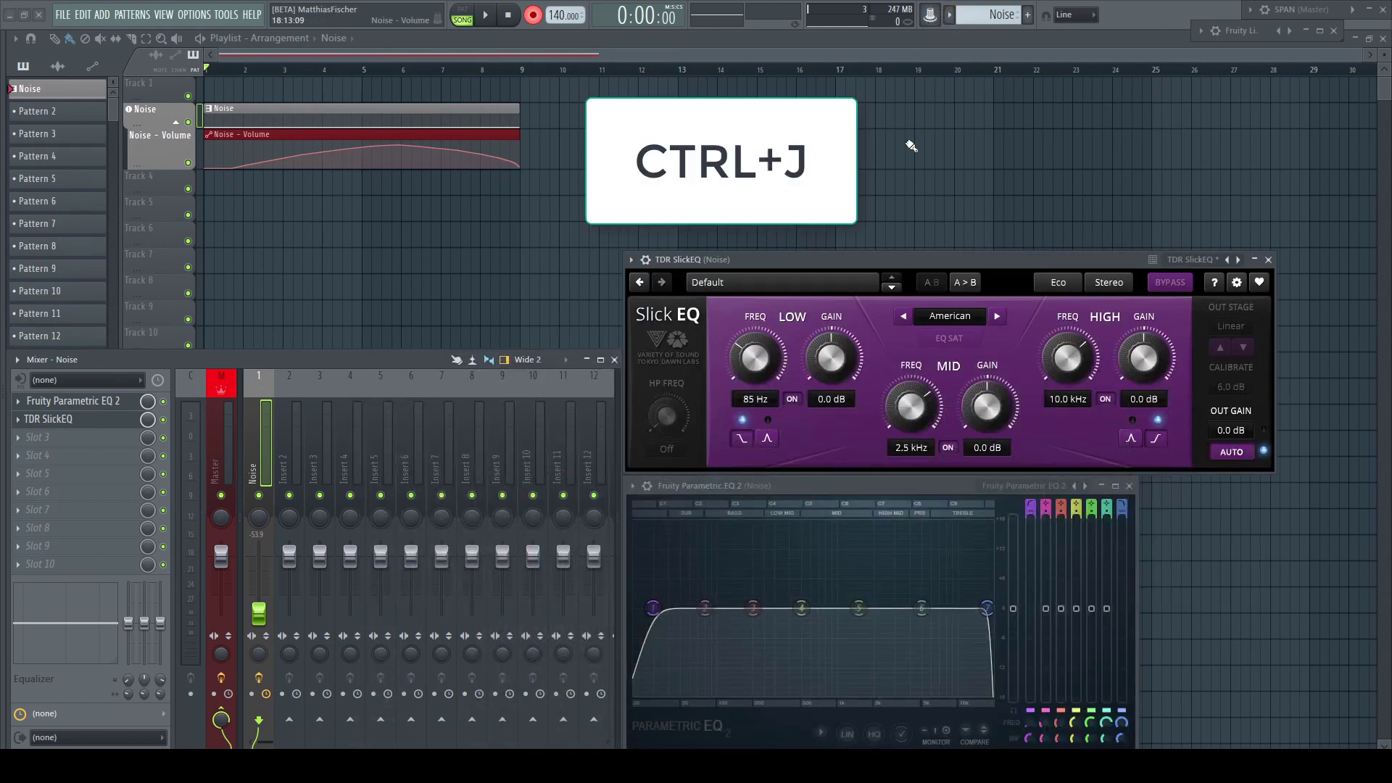
key("ctrl+j")
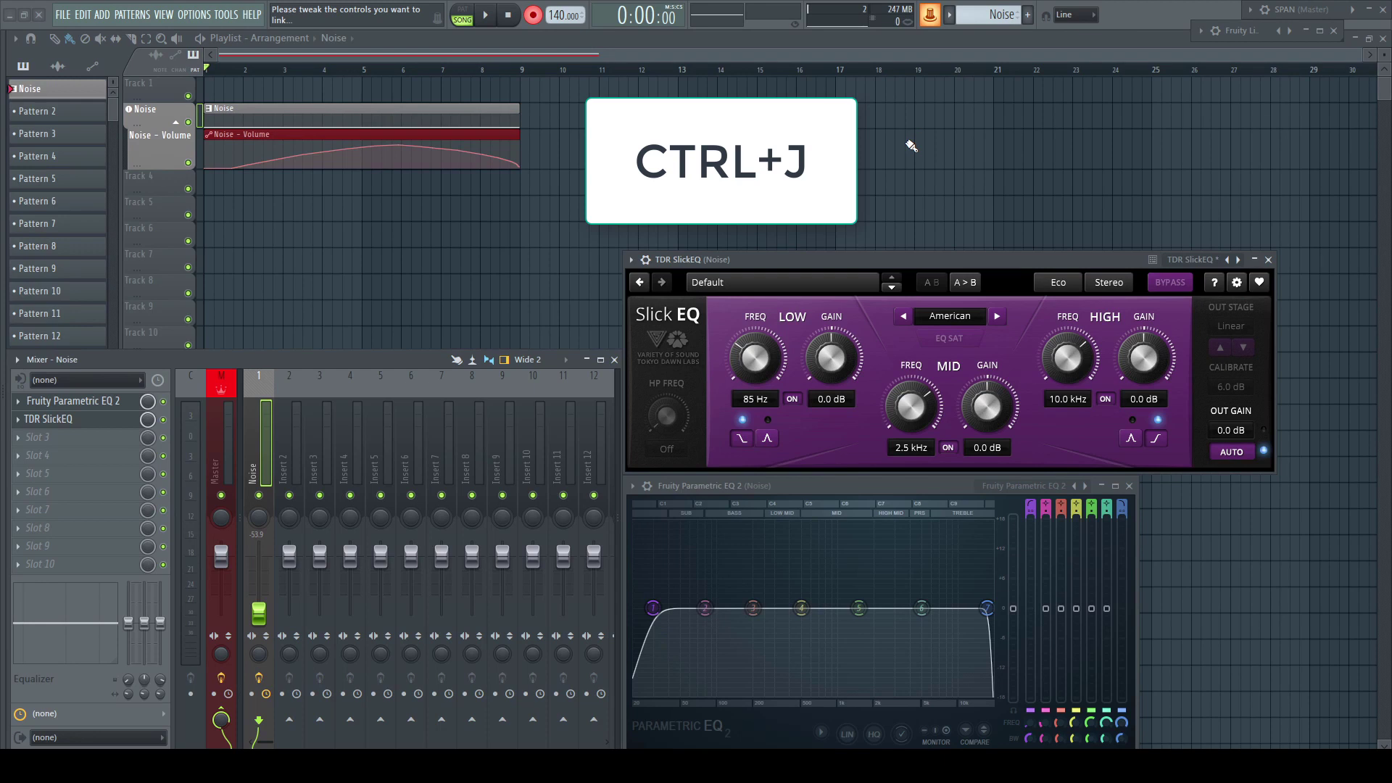
left_click_drag(837, 333, 837, 339)
left_click_drag(1045, 608, 1046, 623)
left_click_drag(349, 556, 349, 565)
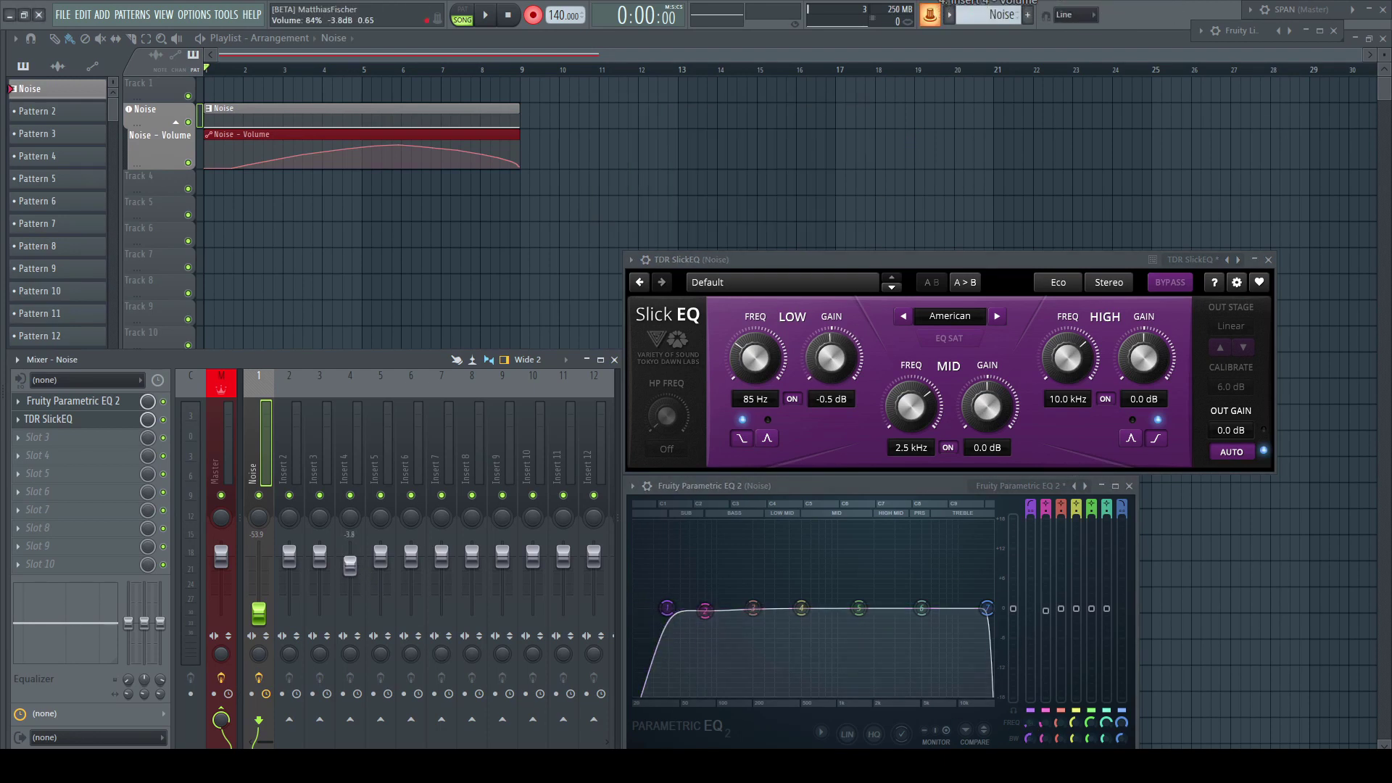
Open event editors for all linked controls and list the recently tweaked controls.
left_click(933, 16)
left_click(993, 53)
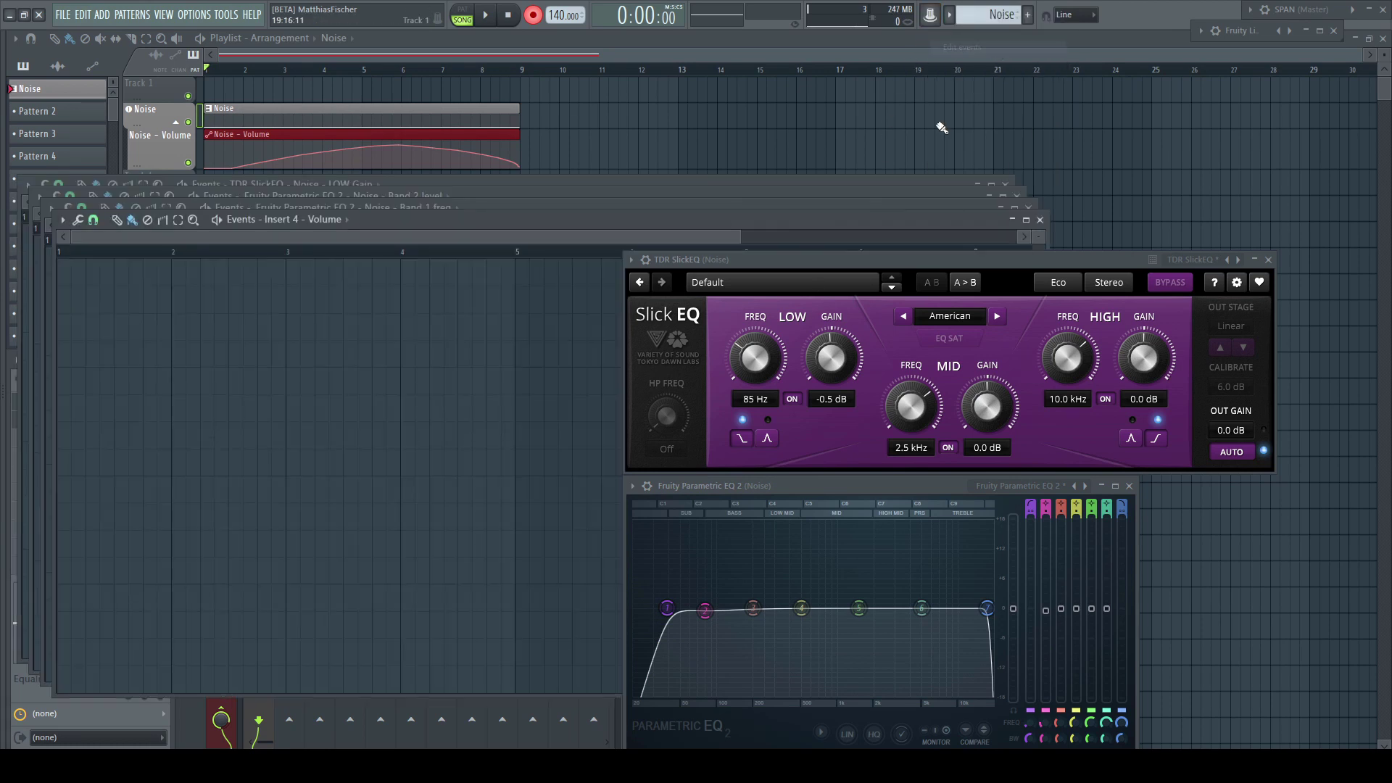
left_click(344, 219)
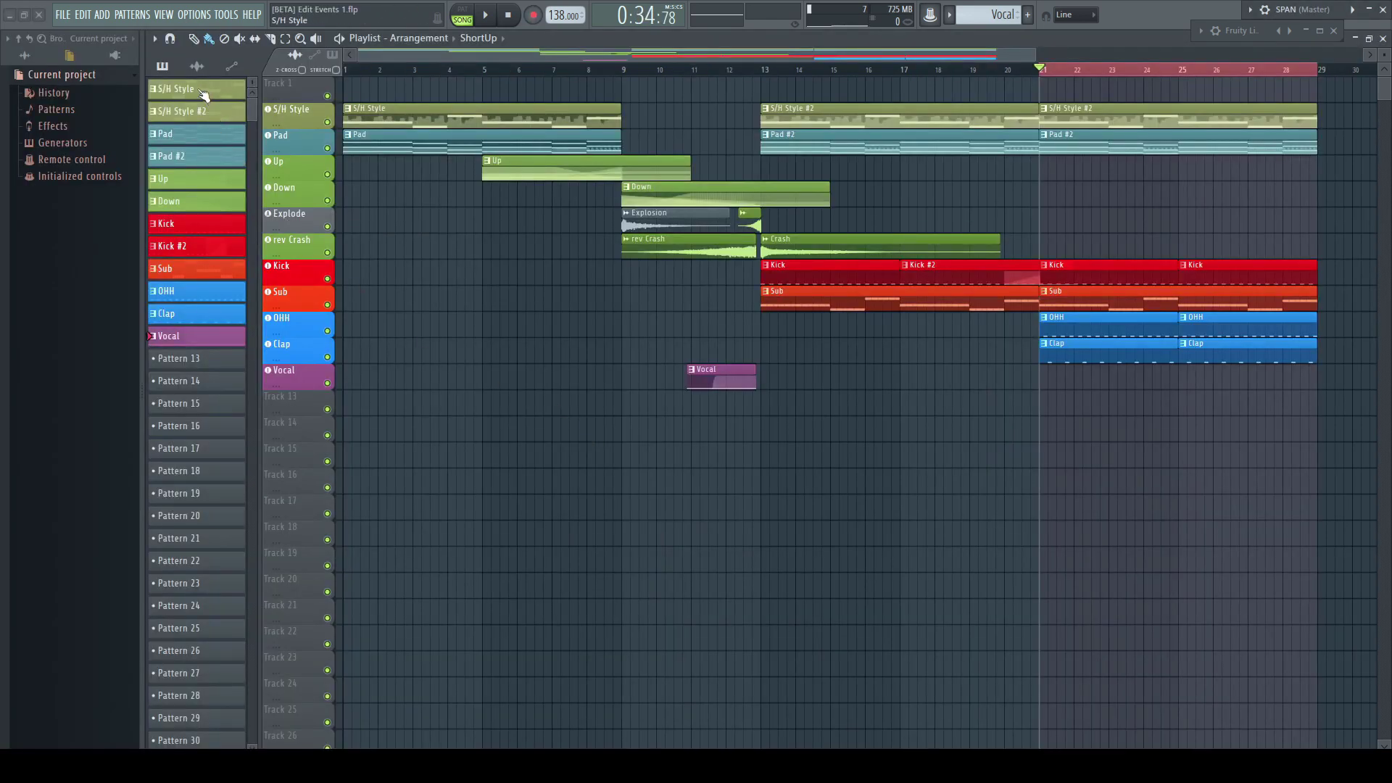
Open the S/H Style piano roll and list the event lane's controls, including Filter 1 frequency.
double_click(203, 95)
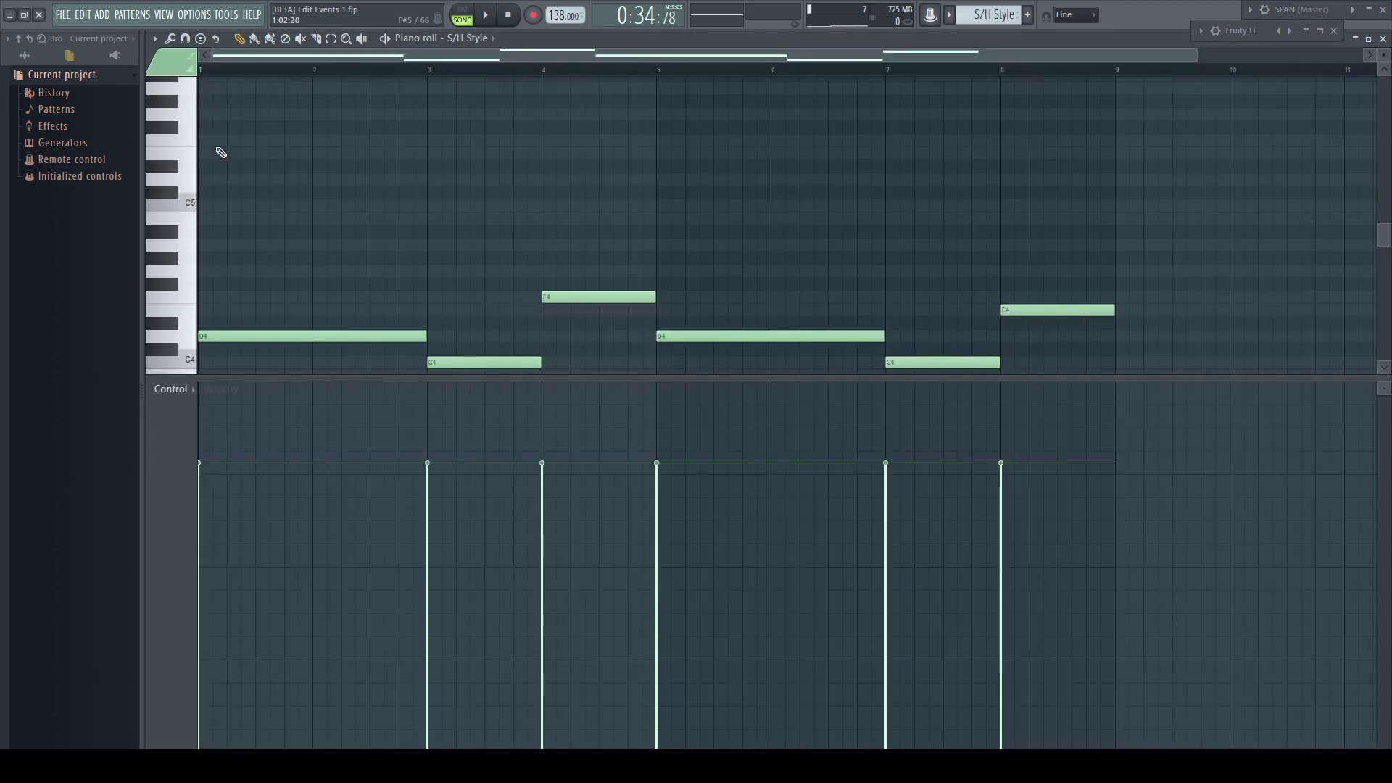
left_click(193, 390)
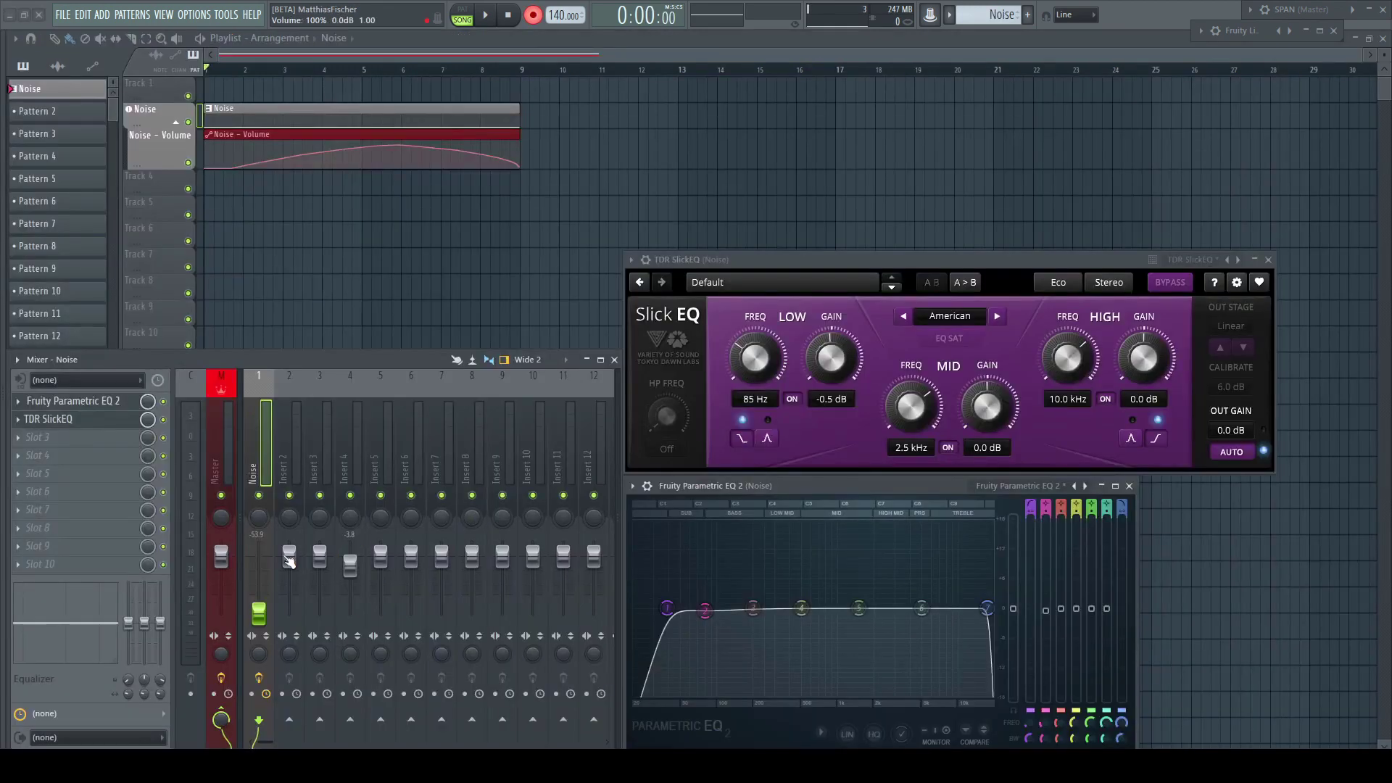
Link Insert 2's volume fader to an internal controller and accept.
right_click(289, 560)
left_click(351, 652)
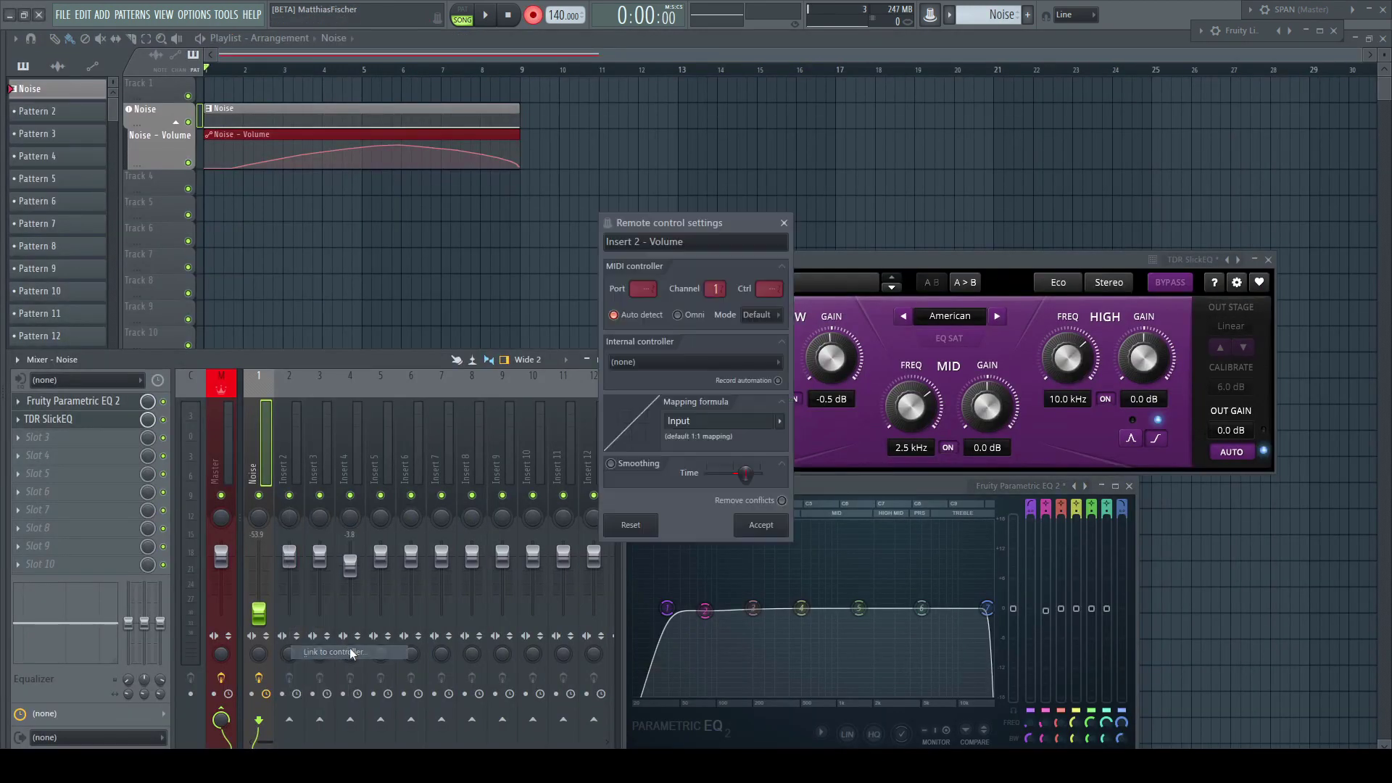
left_click(694, 362)
left_click(680, 399)
left_click(761, 525)
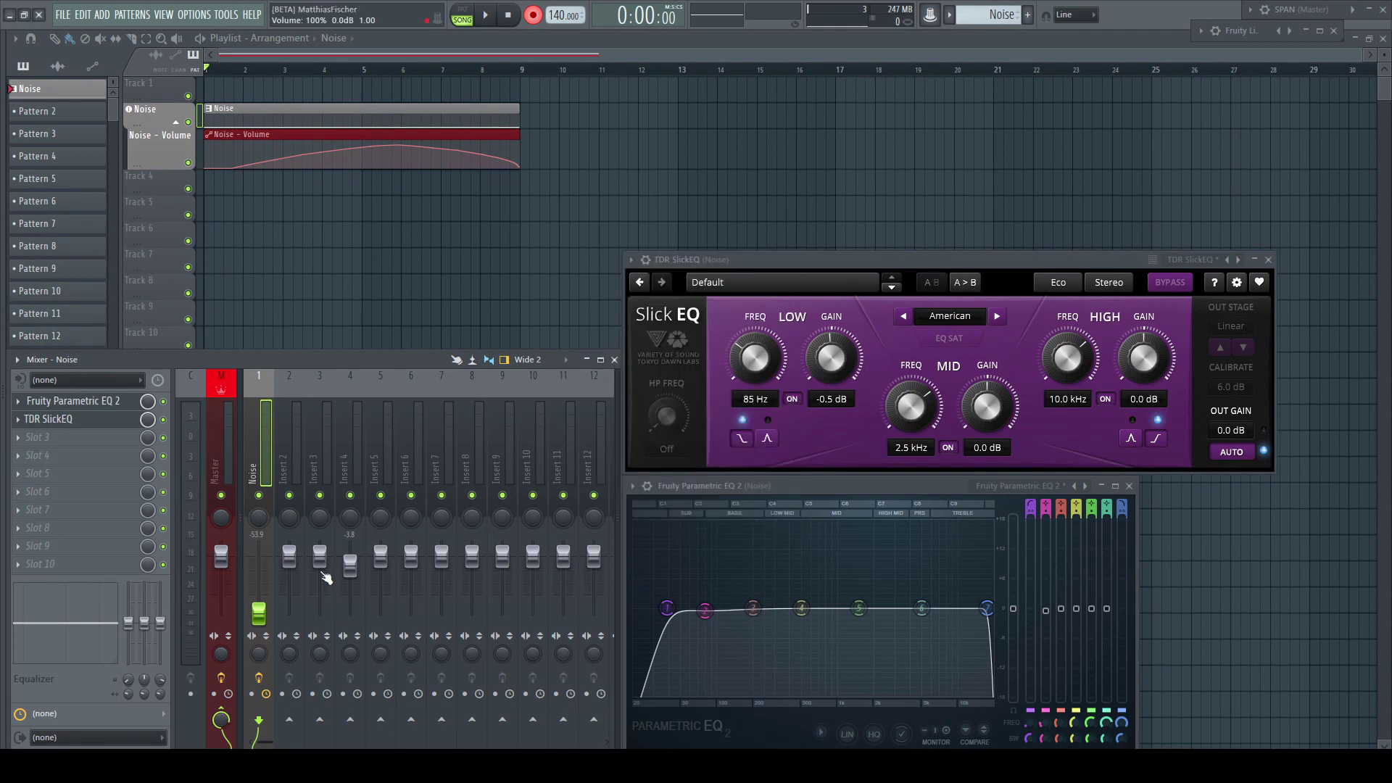
Link Insert 3's volume to an internal controller, then start playback.
right_click(320, 559)
left_click(382, 654)
left_click(695, 362)
left_click(704, 395)
left_click(762, 525)
key("space")
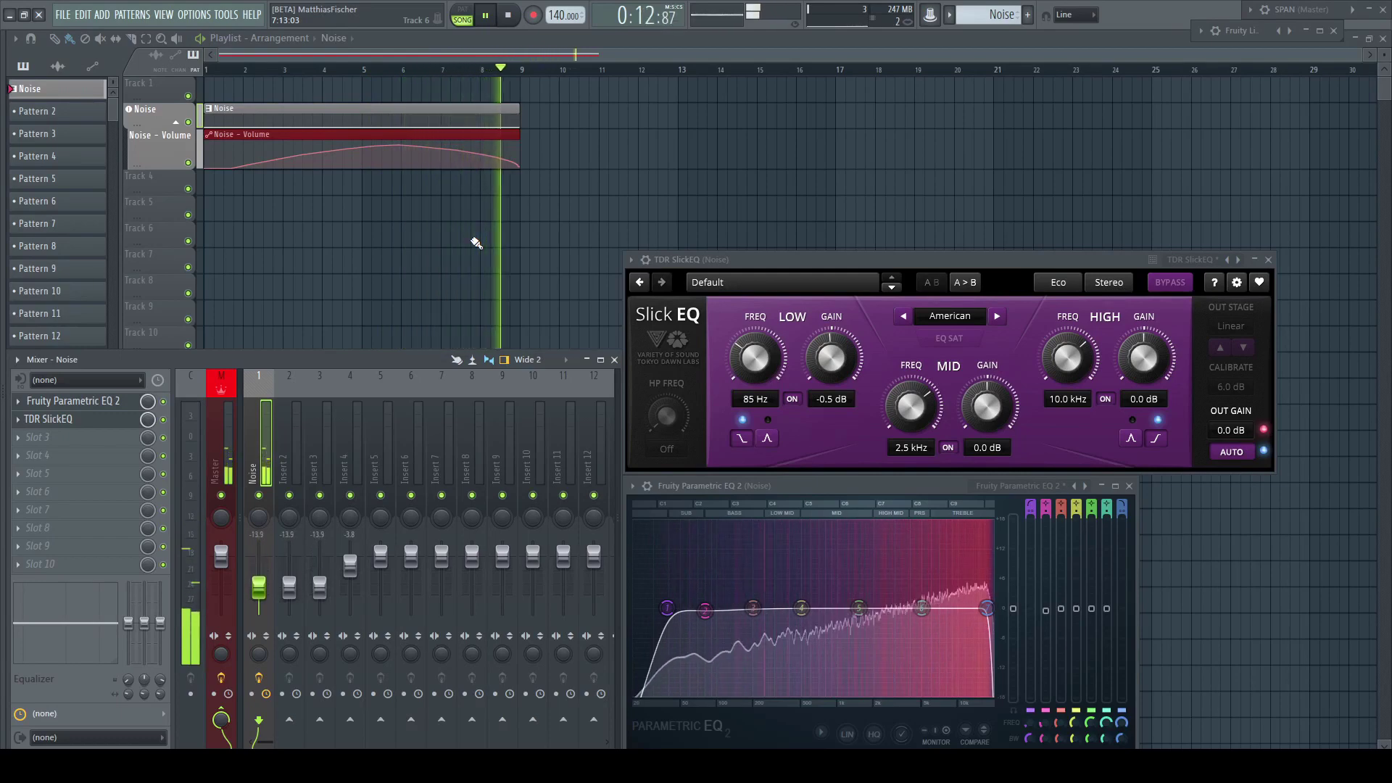
Stop playback, close the Events editor, and open the Up pattern's piano roll with its event-lane control list.
key("space")
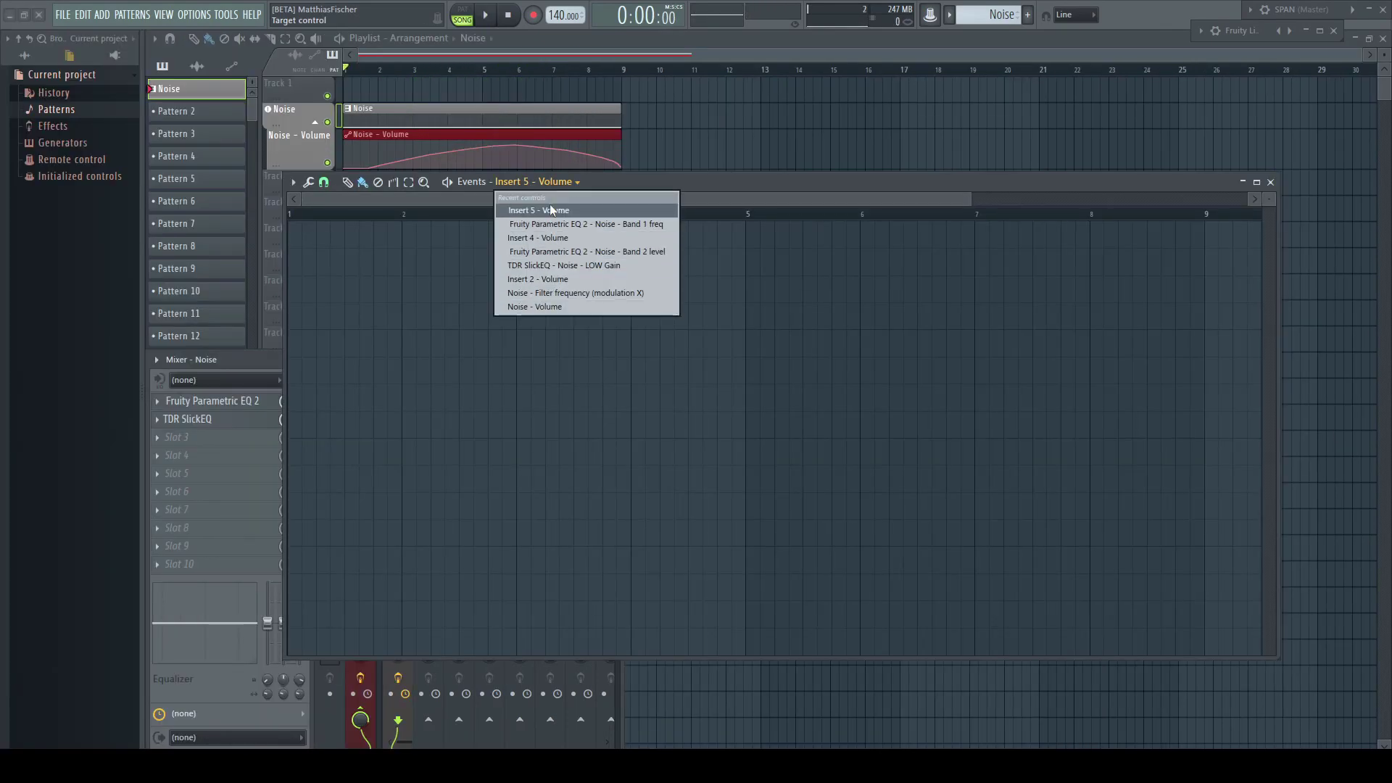
left_click(549, 209)
left_click(217, 137)
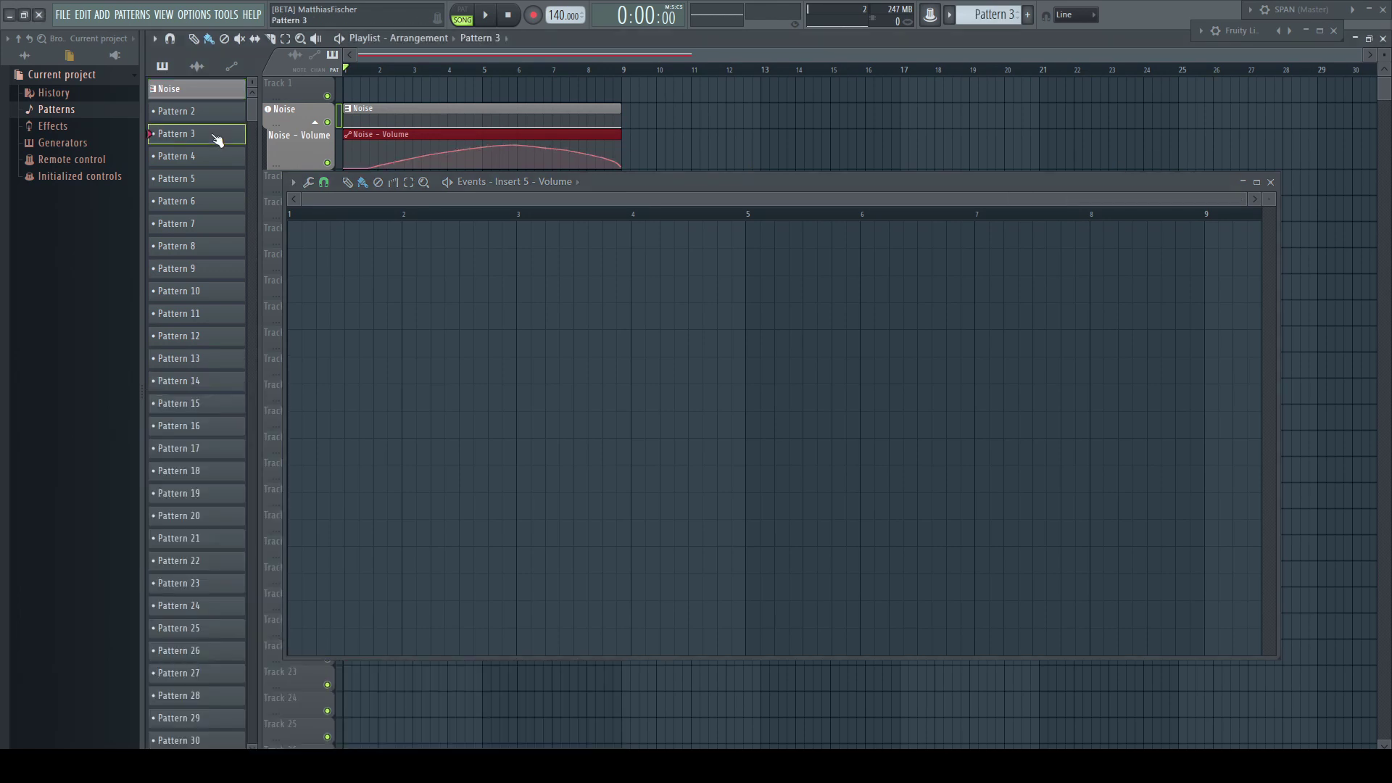
left_click(579, 182)
left_click(1269, 183)
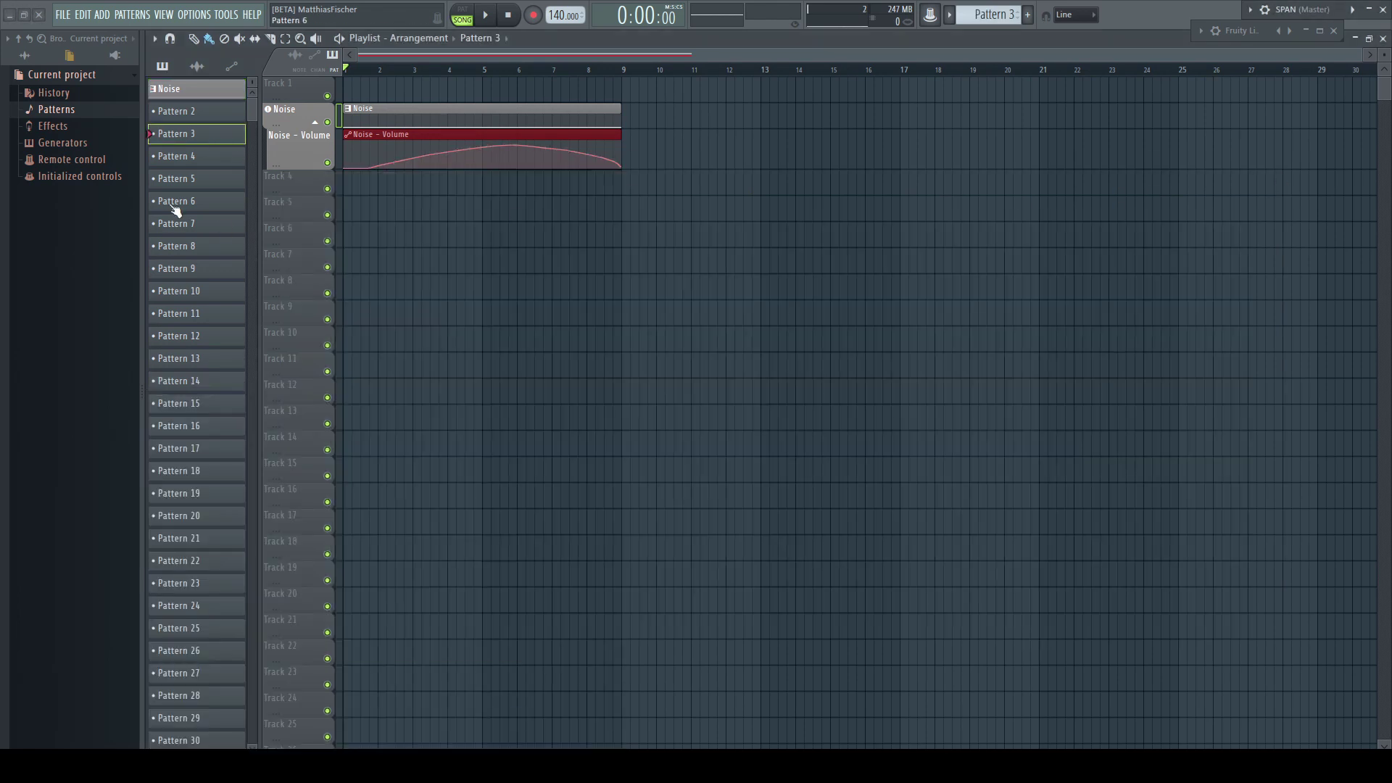
double_click(196, 90)
left_click(196, 392)
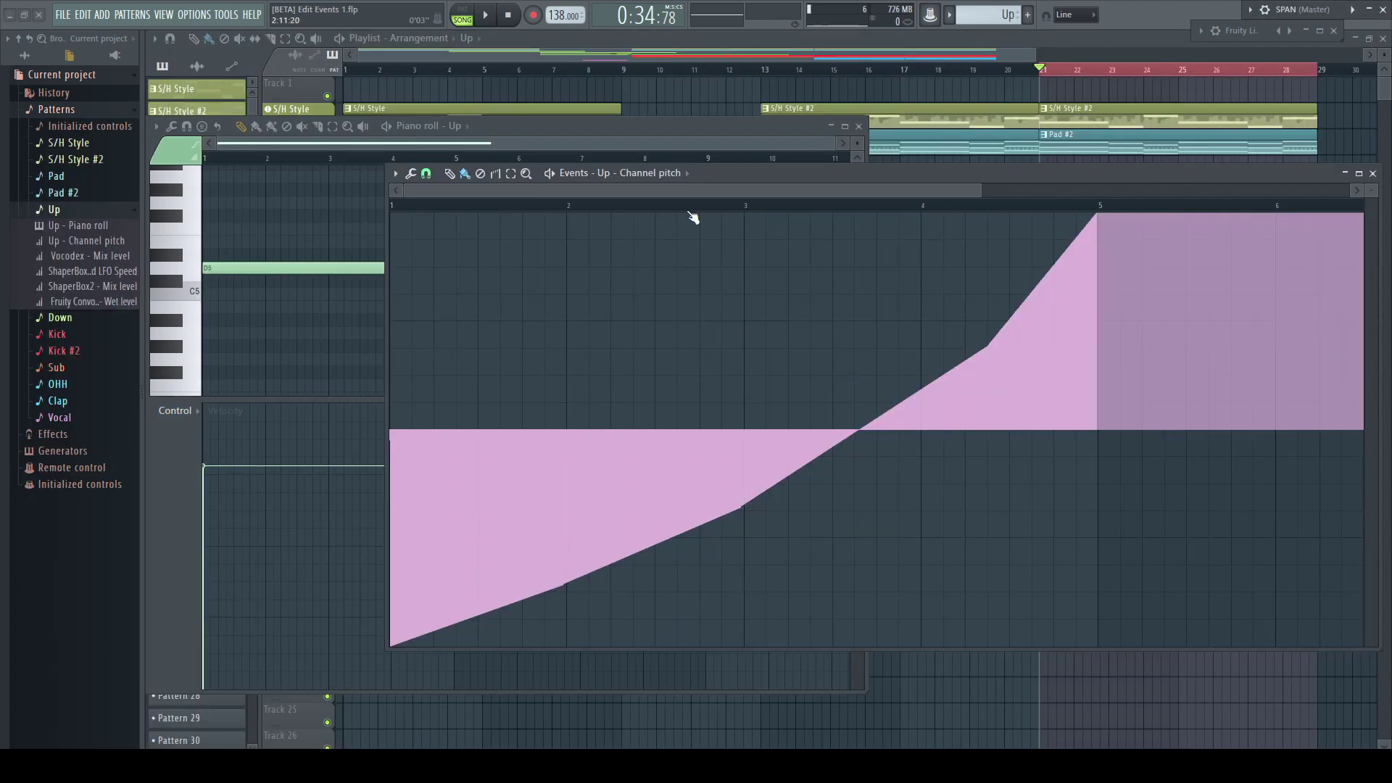
Switch the Up piano roll's event lane to Vocodex - Mix level.
left_click(686, 173)
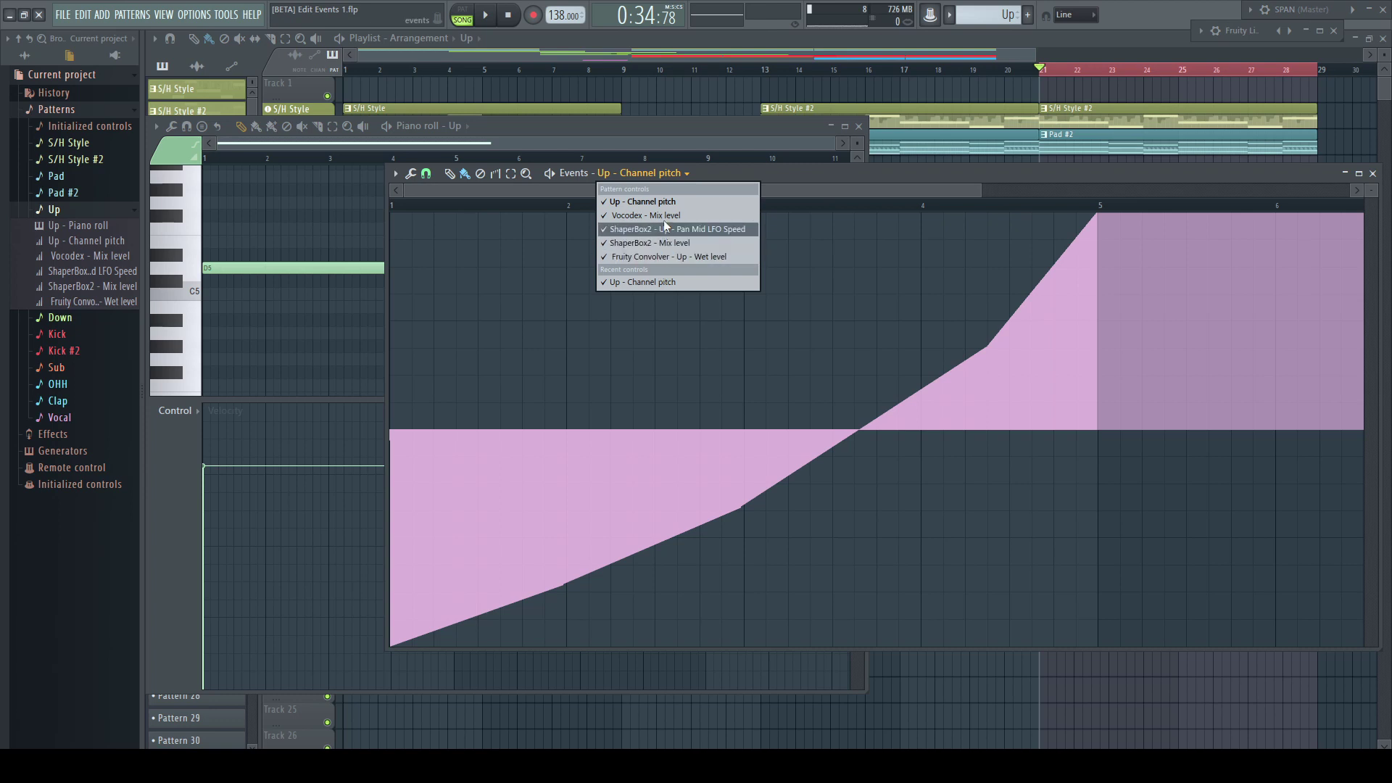
left_click(740, 178)
left_click(590, 133)
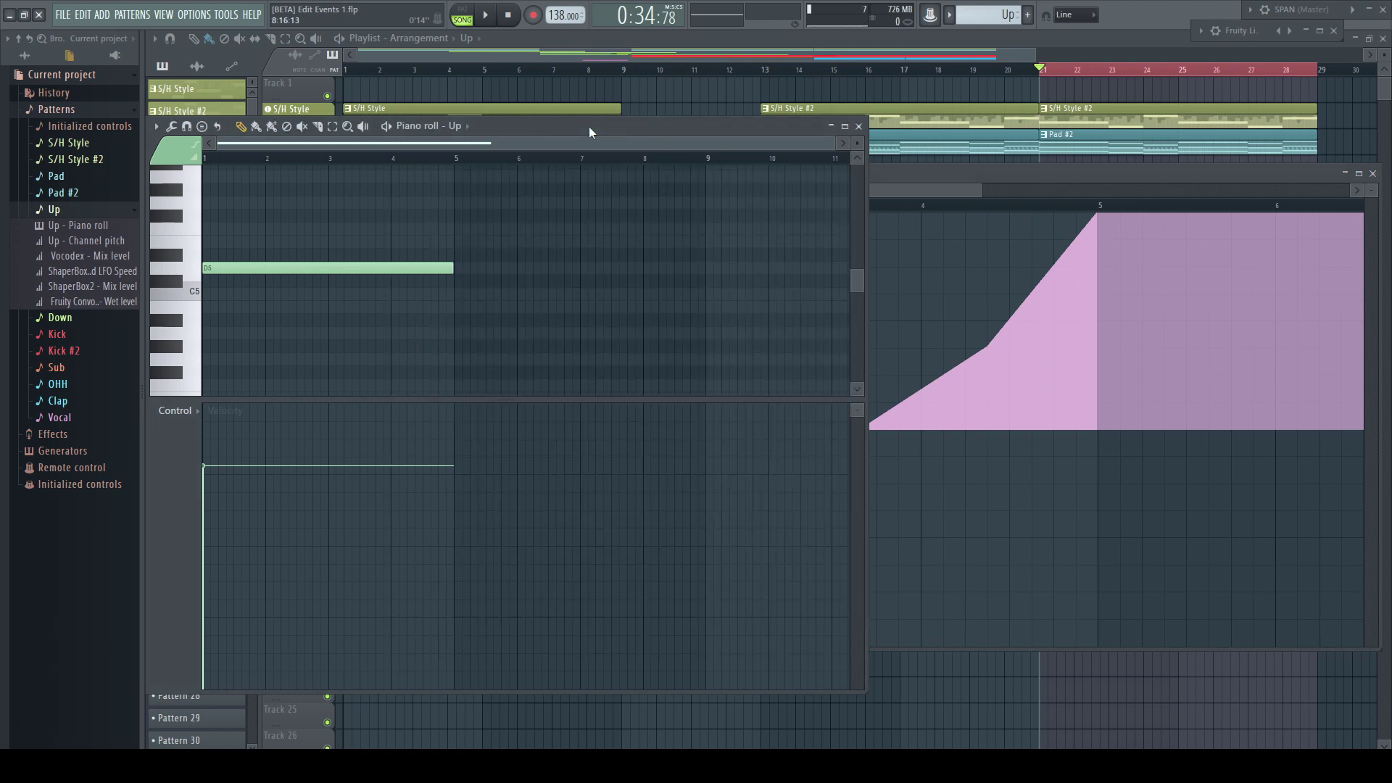
left_click(196, 414)
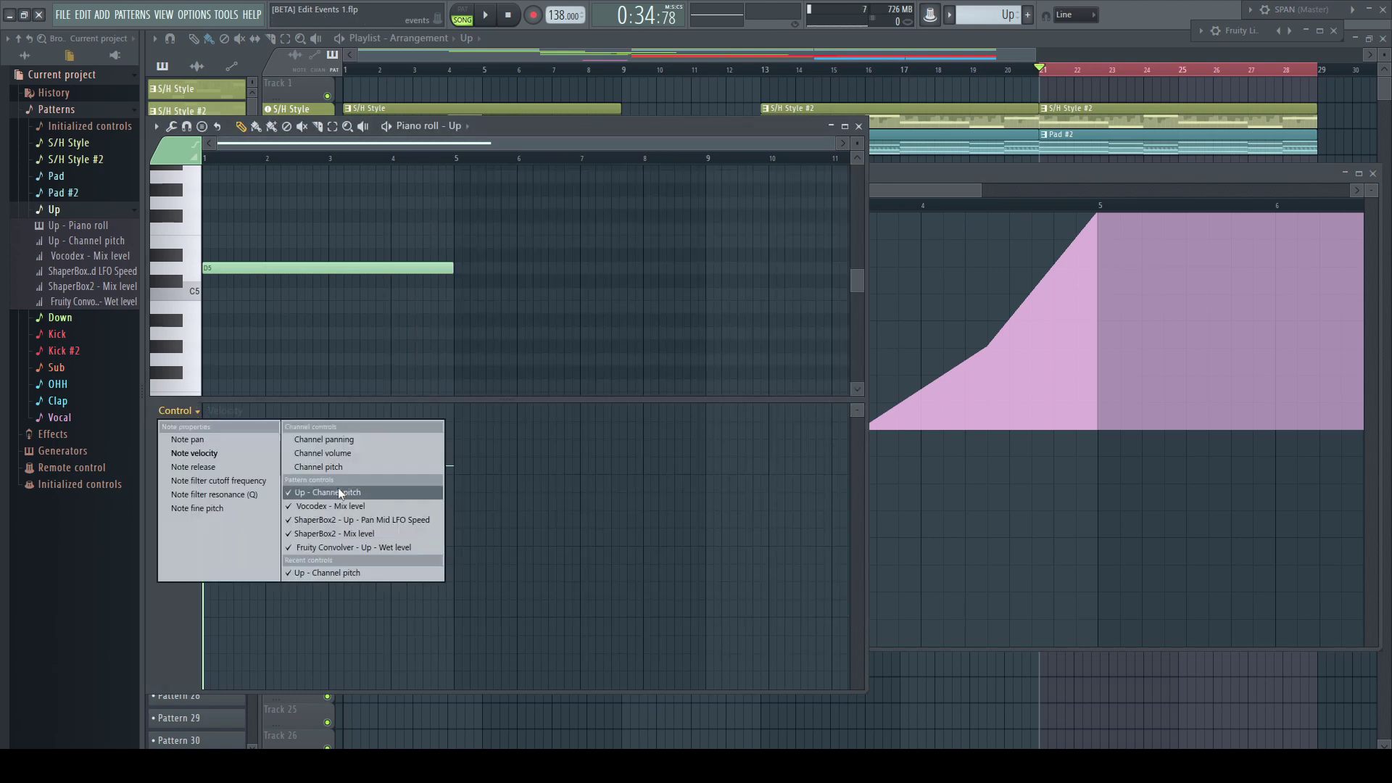
left_click(340, 508)
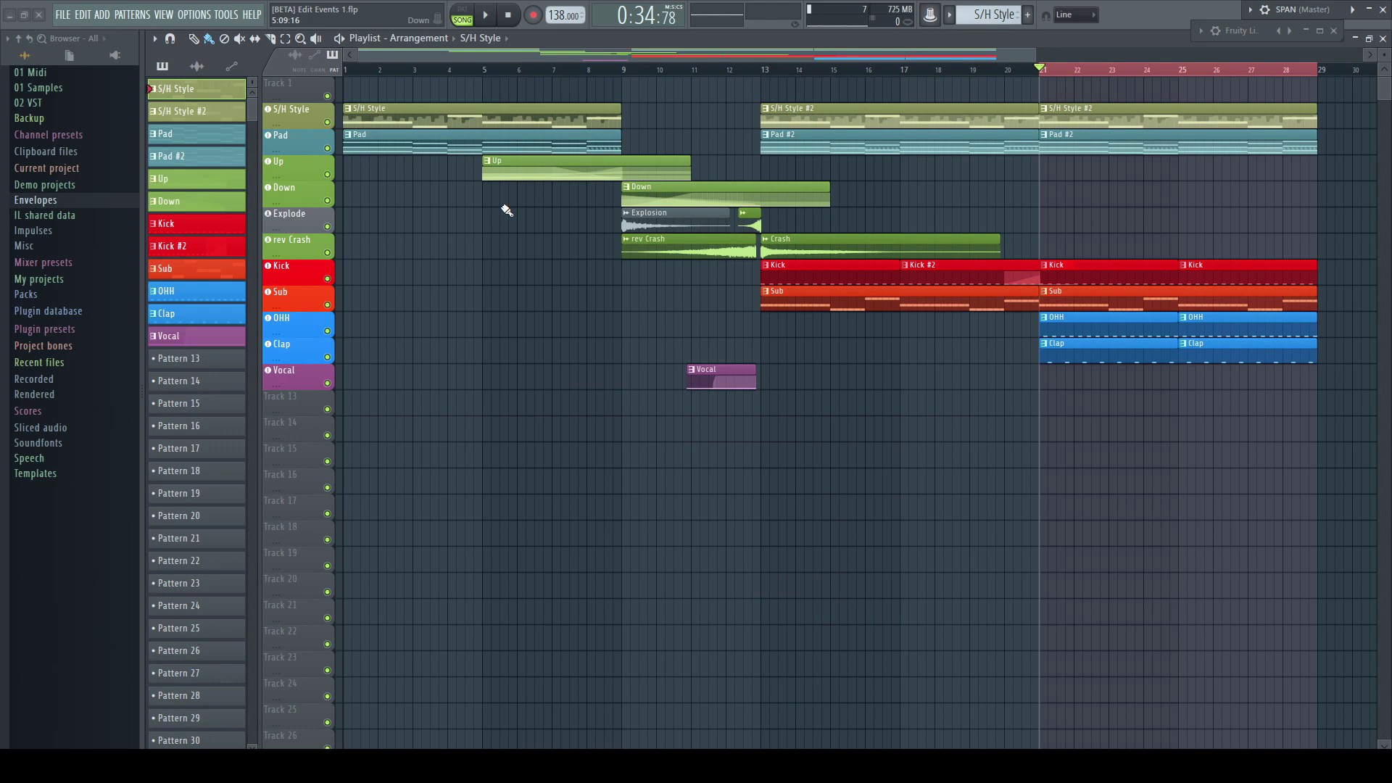
left_click(288, 118)
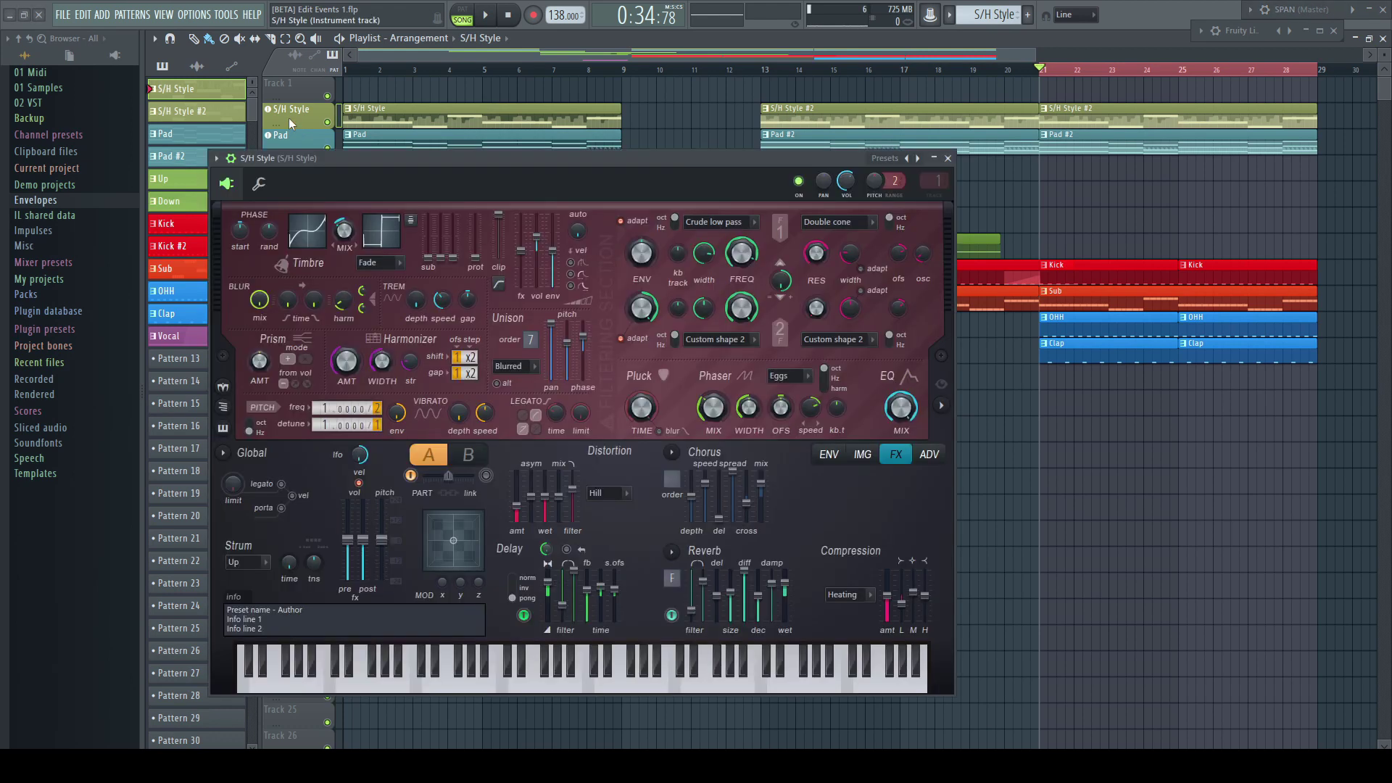
right_click(741, 258)
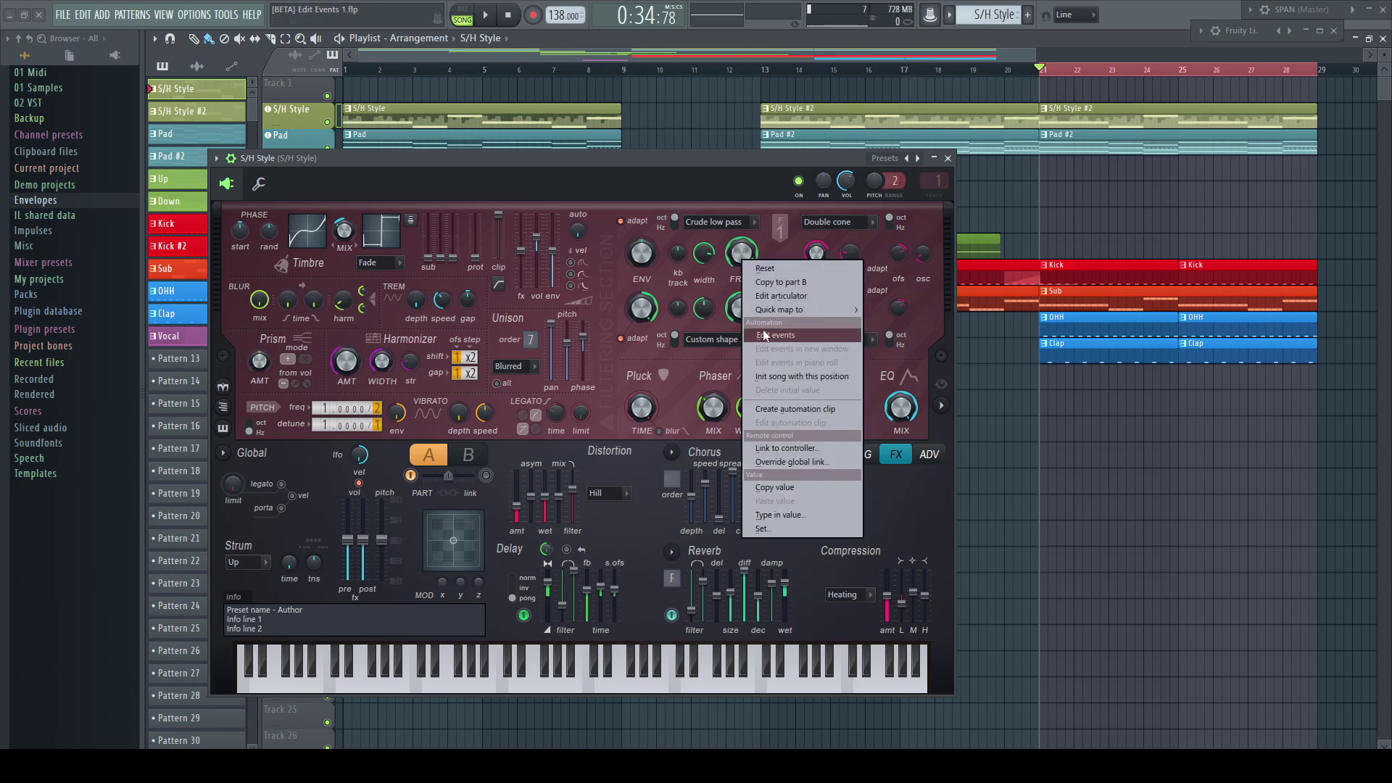
left_click(799, 335)
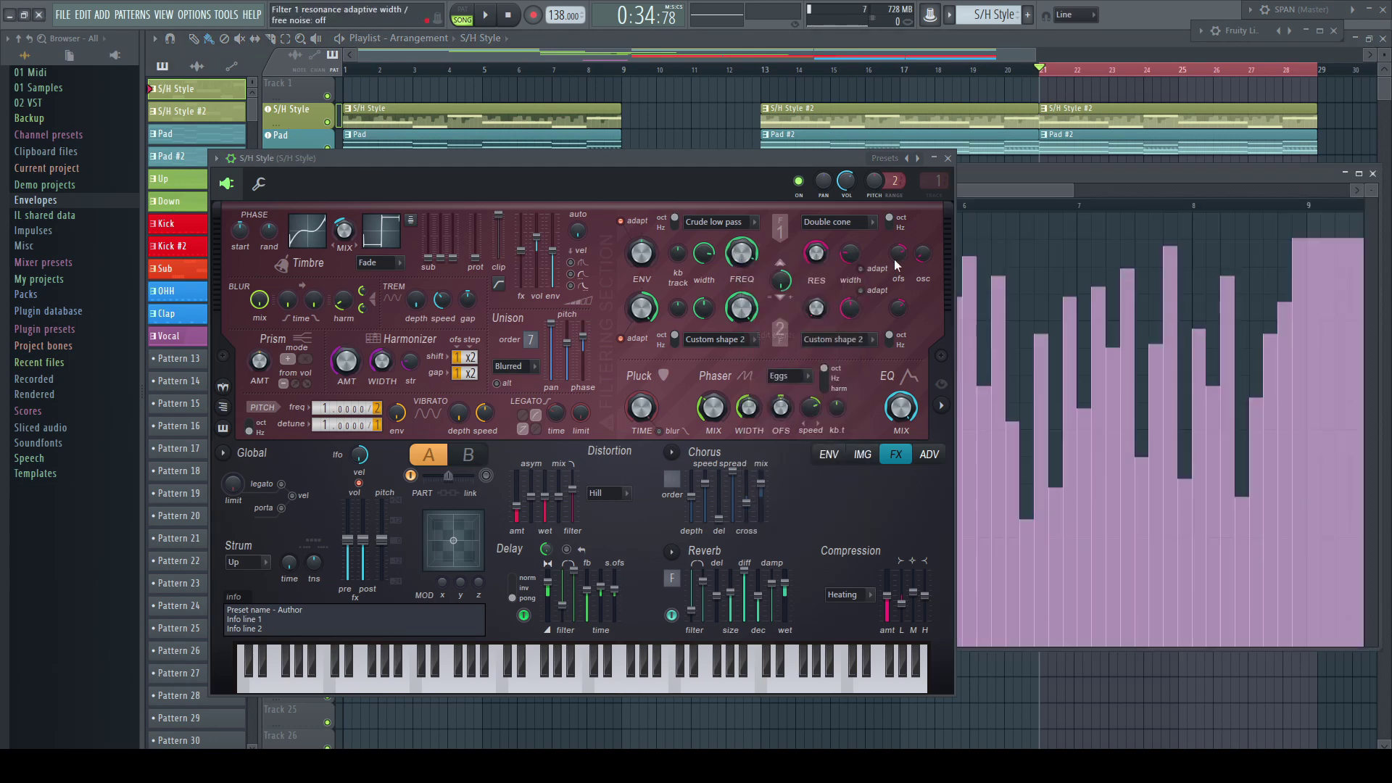
left_click(948, 159)
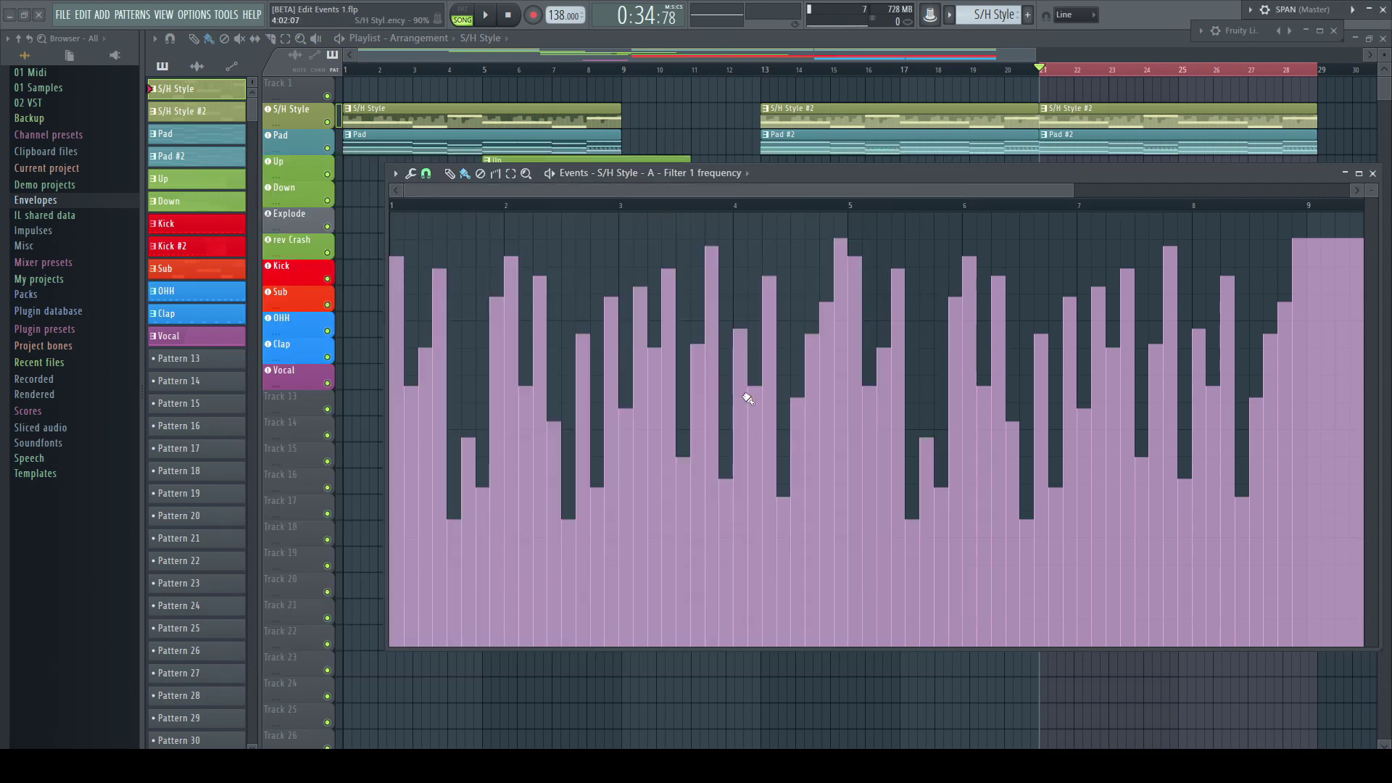
left_click(1373, 173)
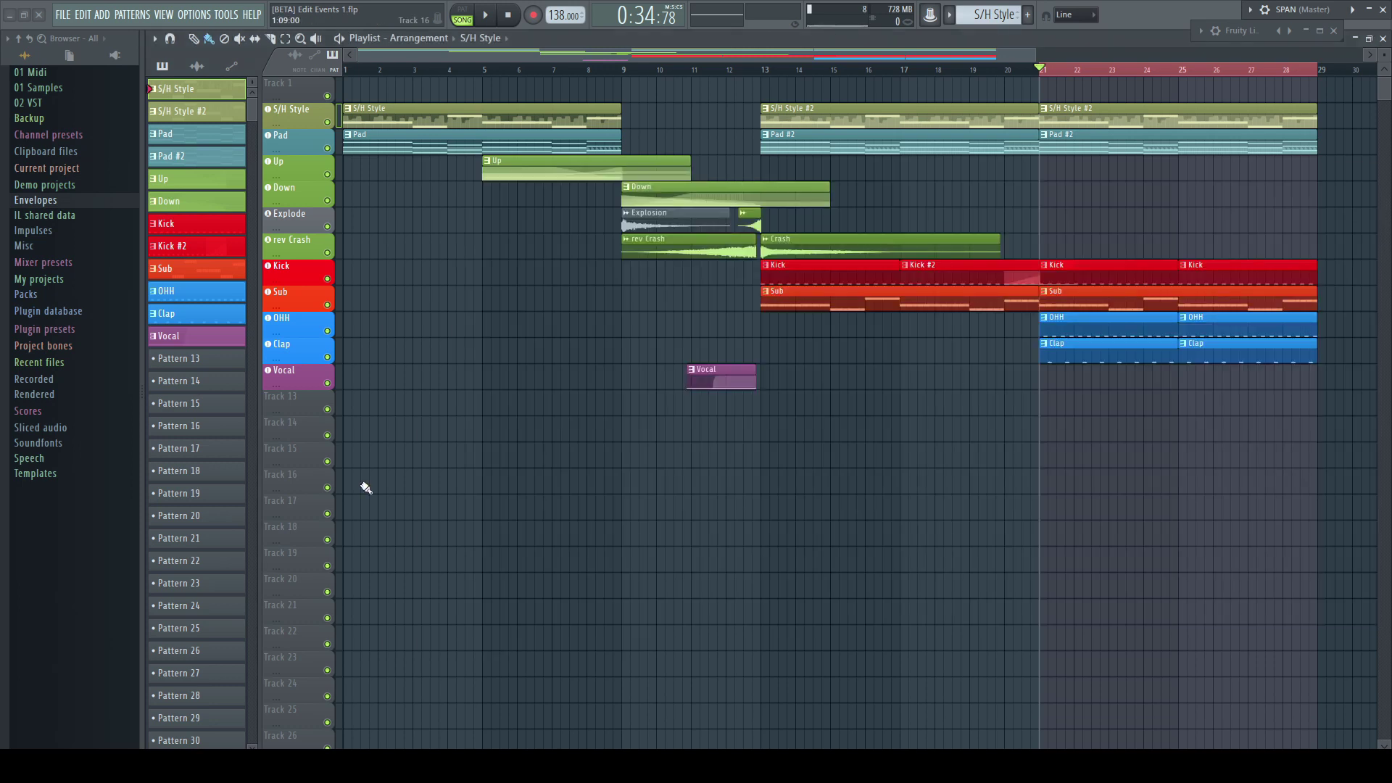
In the Browser's Current project view, open S/H Style's Filter 1 frequency events from Patterns.
left_click(60, 169)
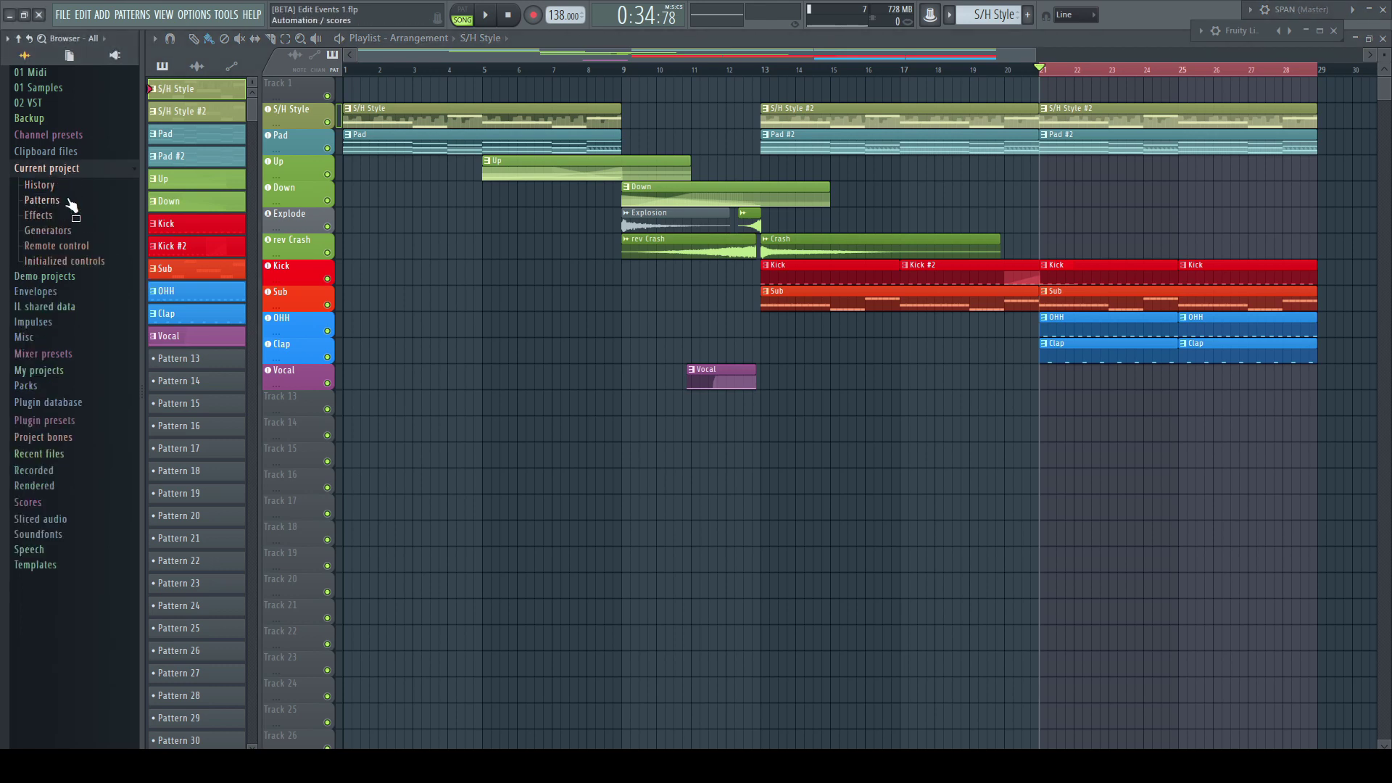
left_click(69, 55)
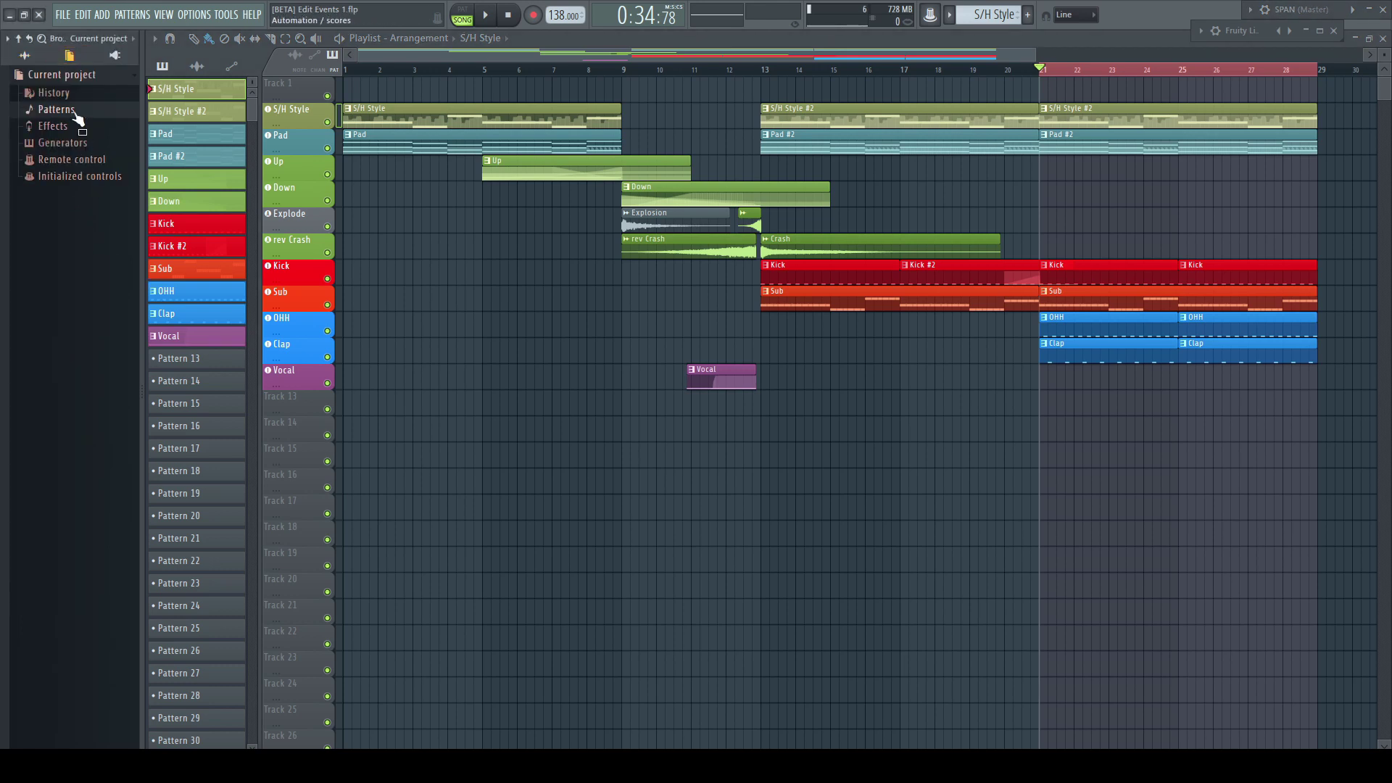
left_click(79, 111)
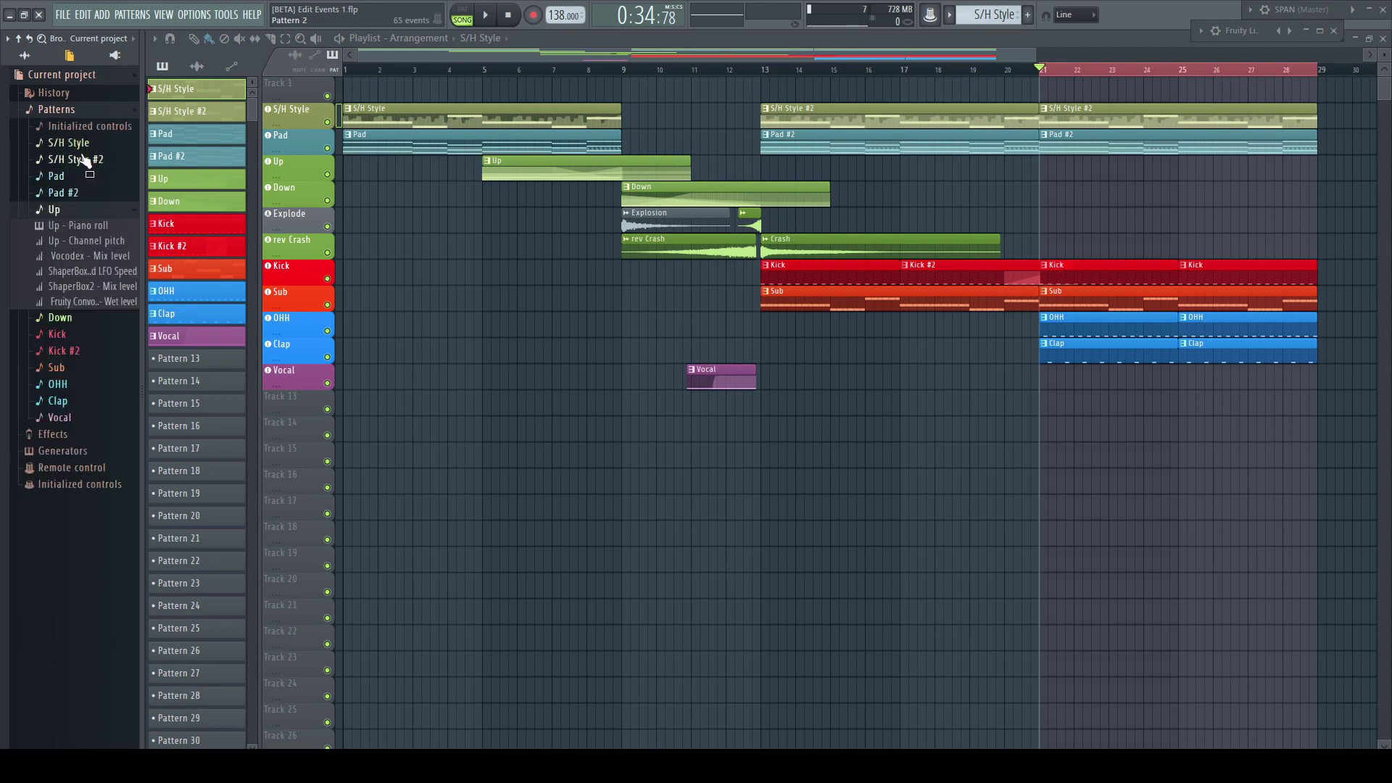
left_click(82, 144)
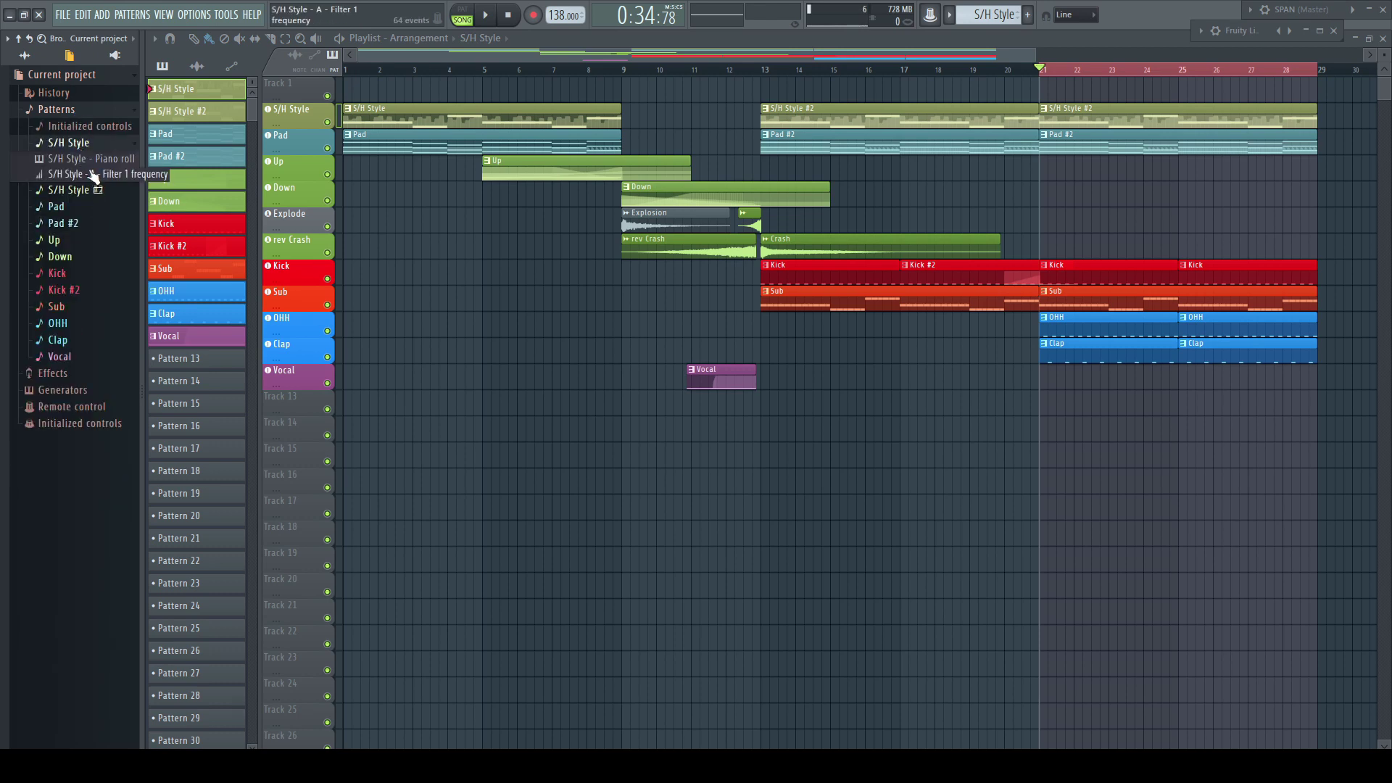
right_click(93, 176)
left_click(117, 180)
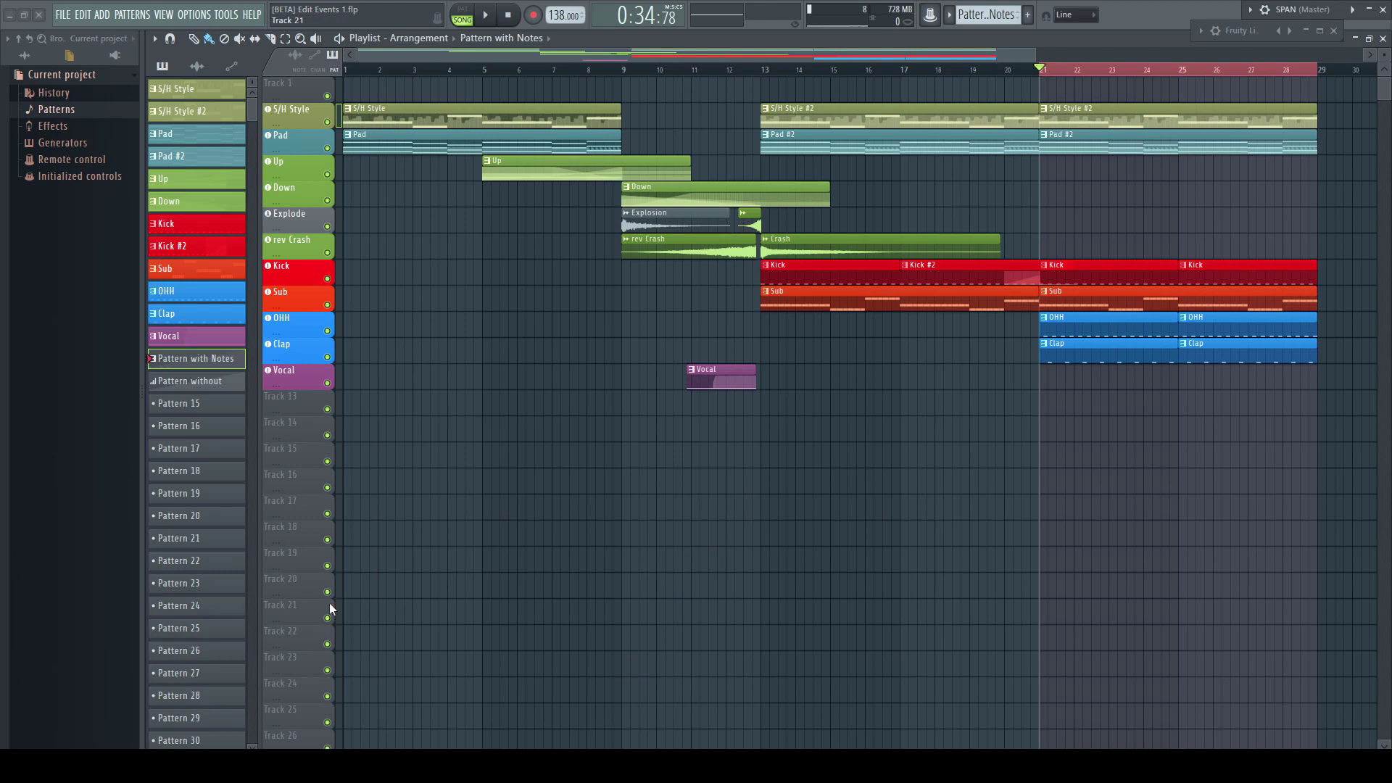
left_click(202, 388)
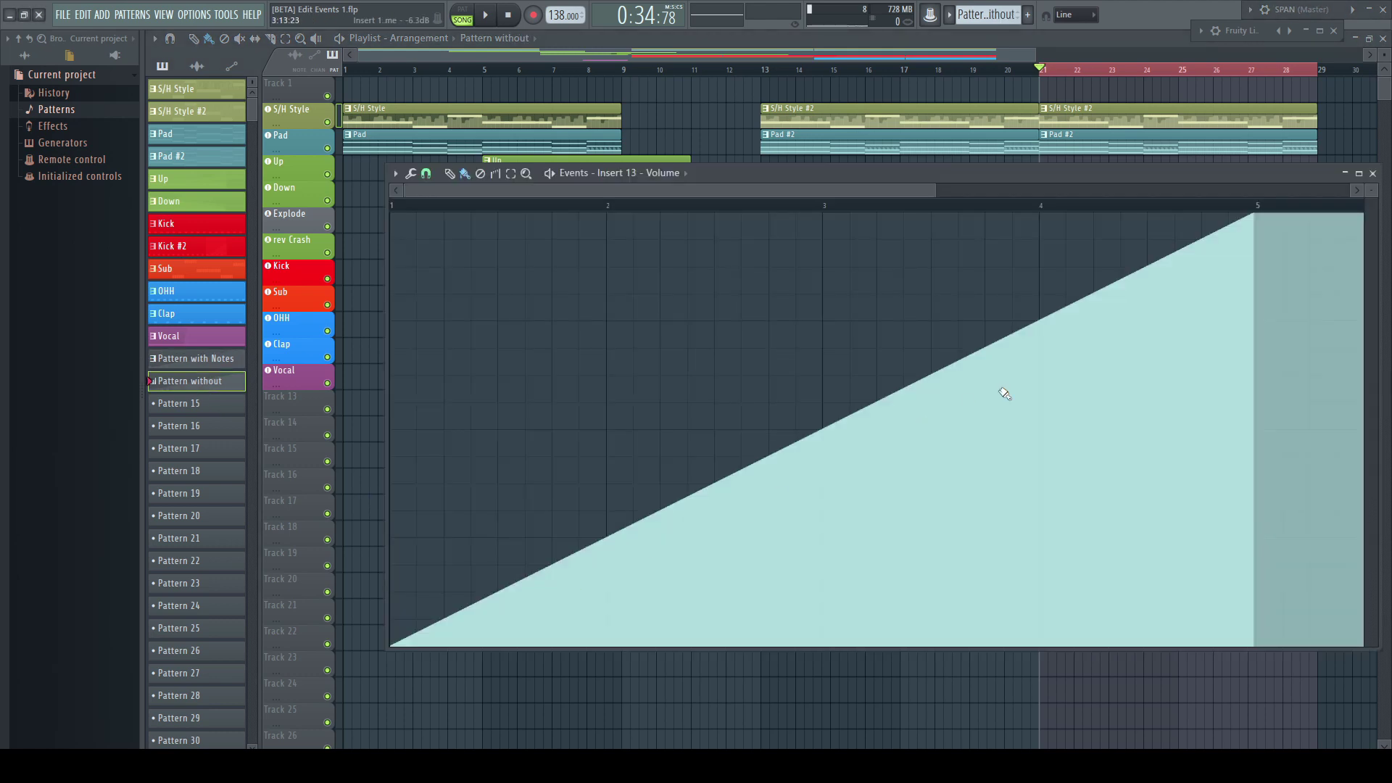
left_click(1373, 173)
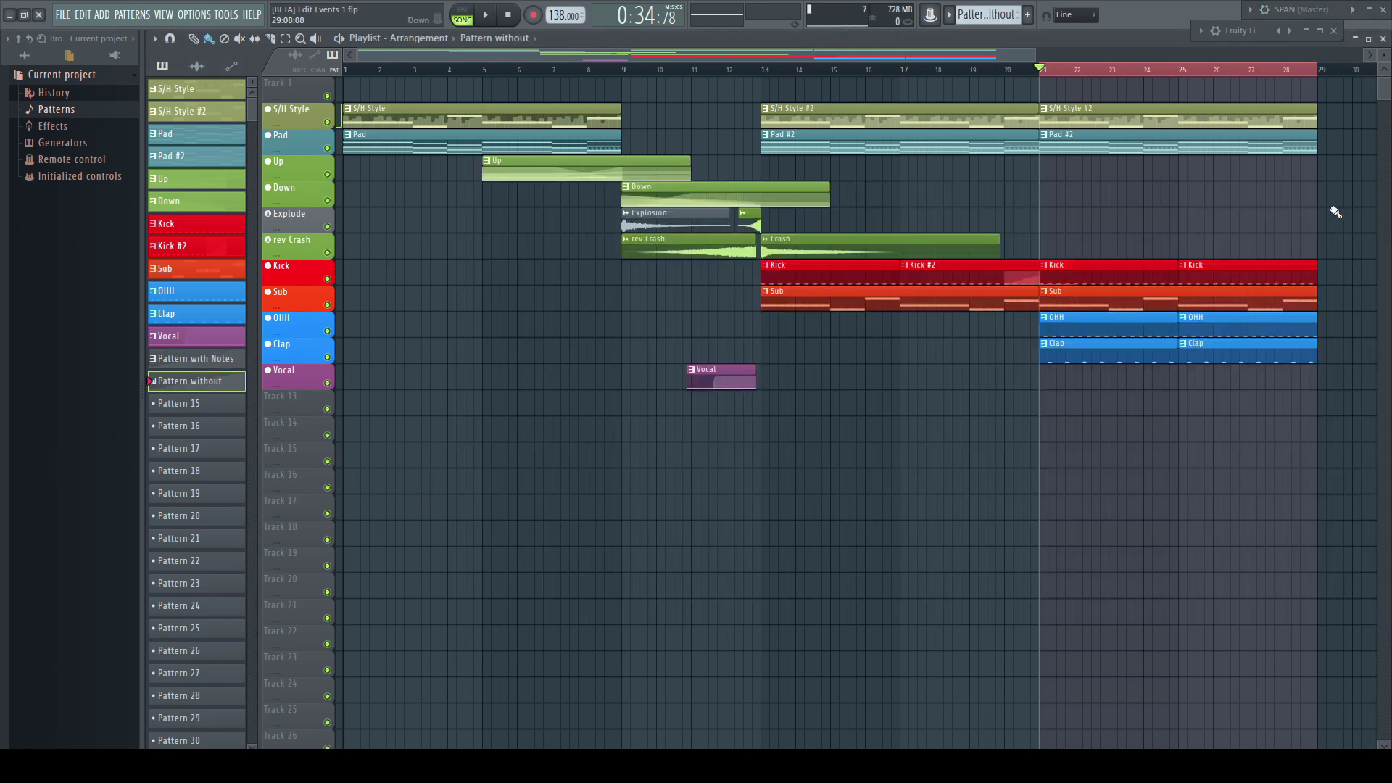
left_click(197, 360)
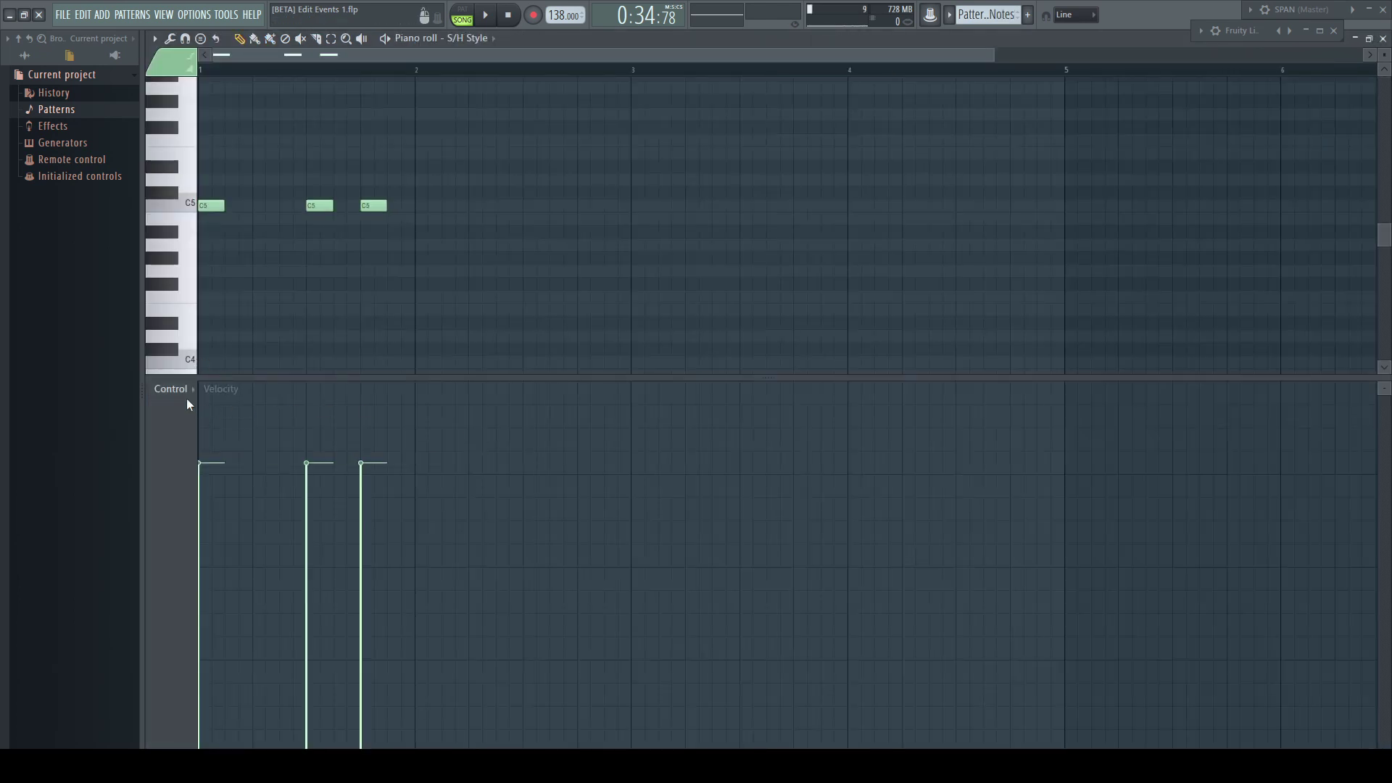
left_click(187, 388)
left_click(282, 472)
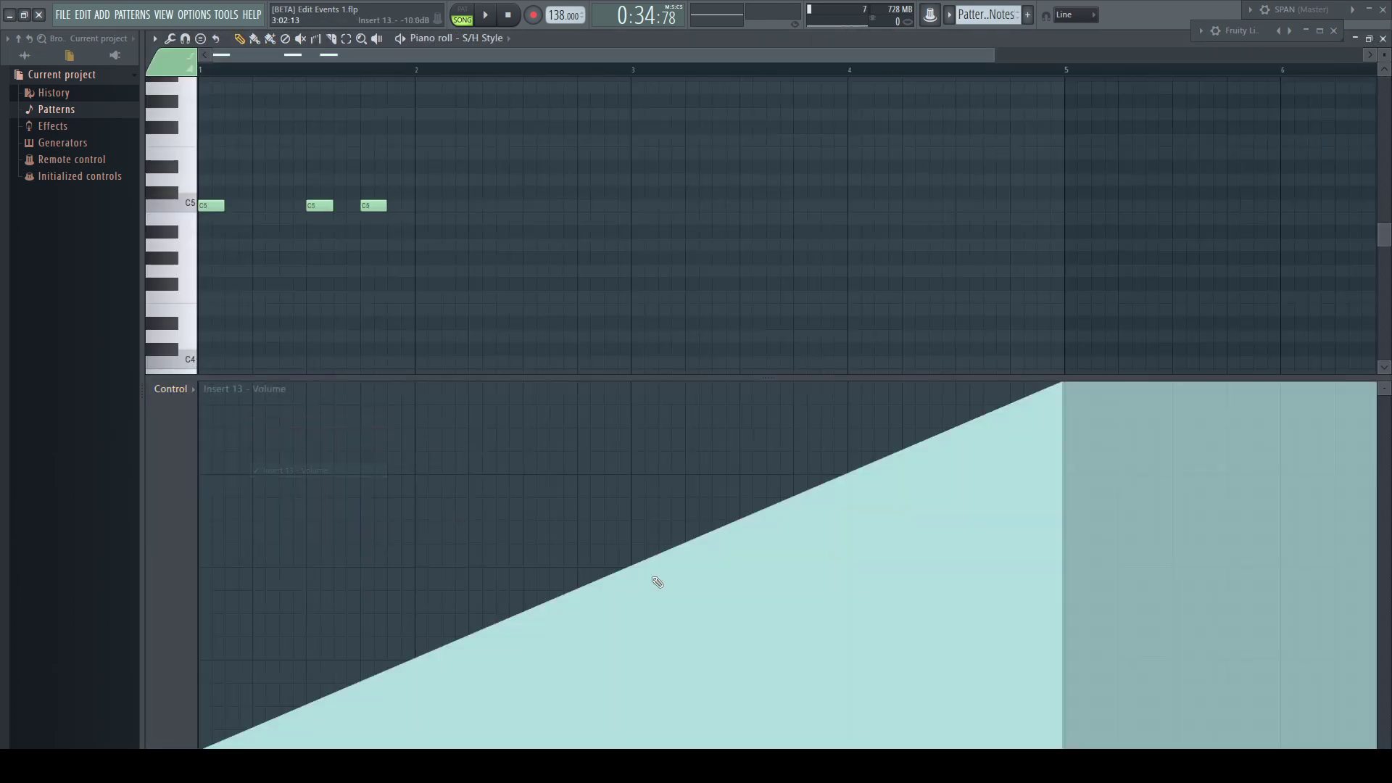
left_click(1383, 38)
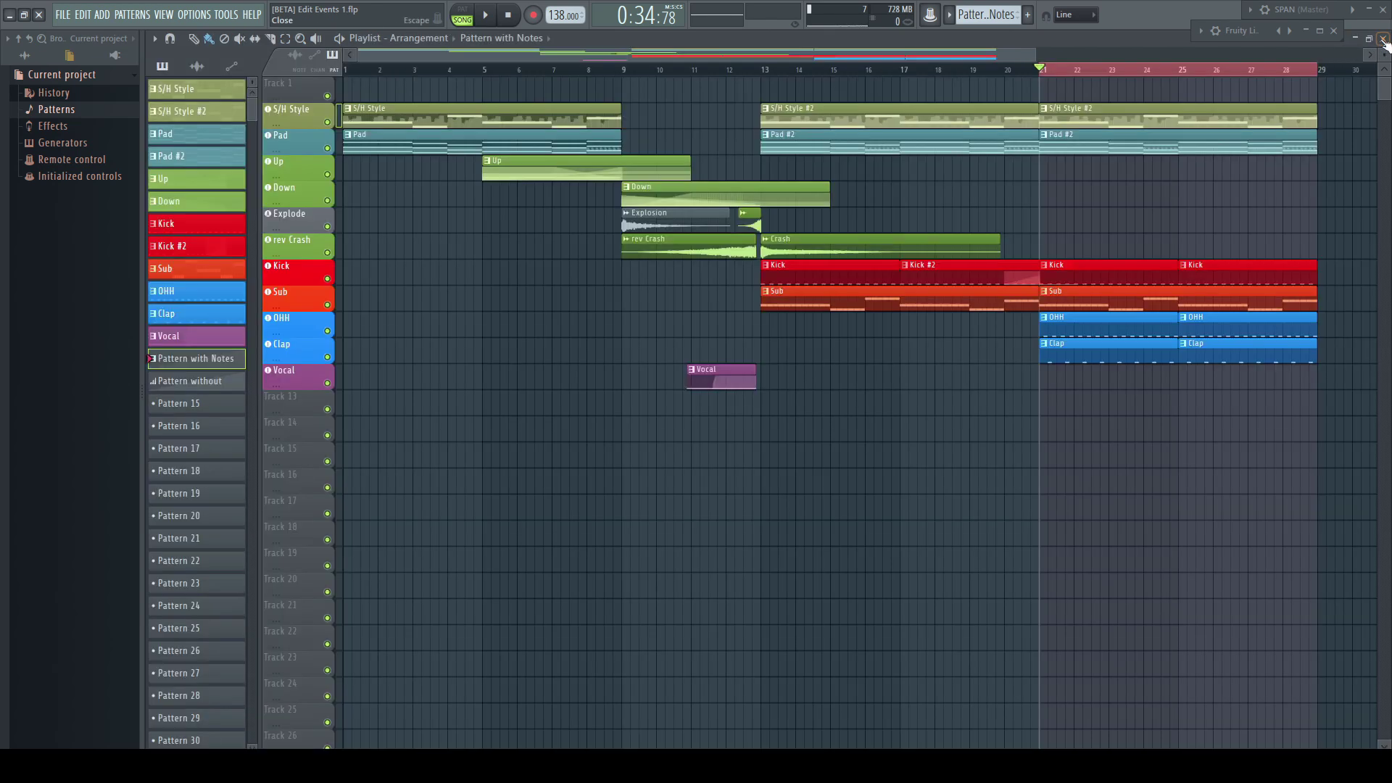
left_click(225, 388)
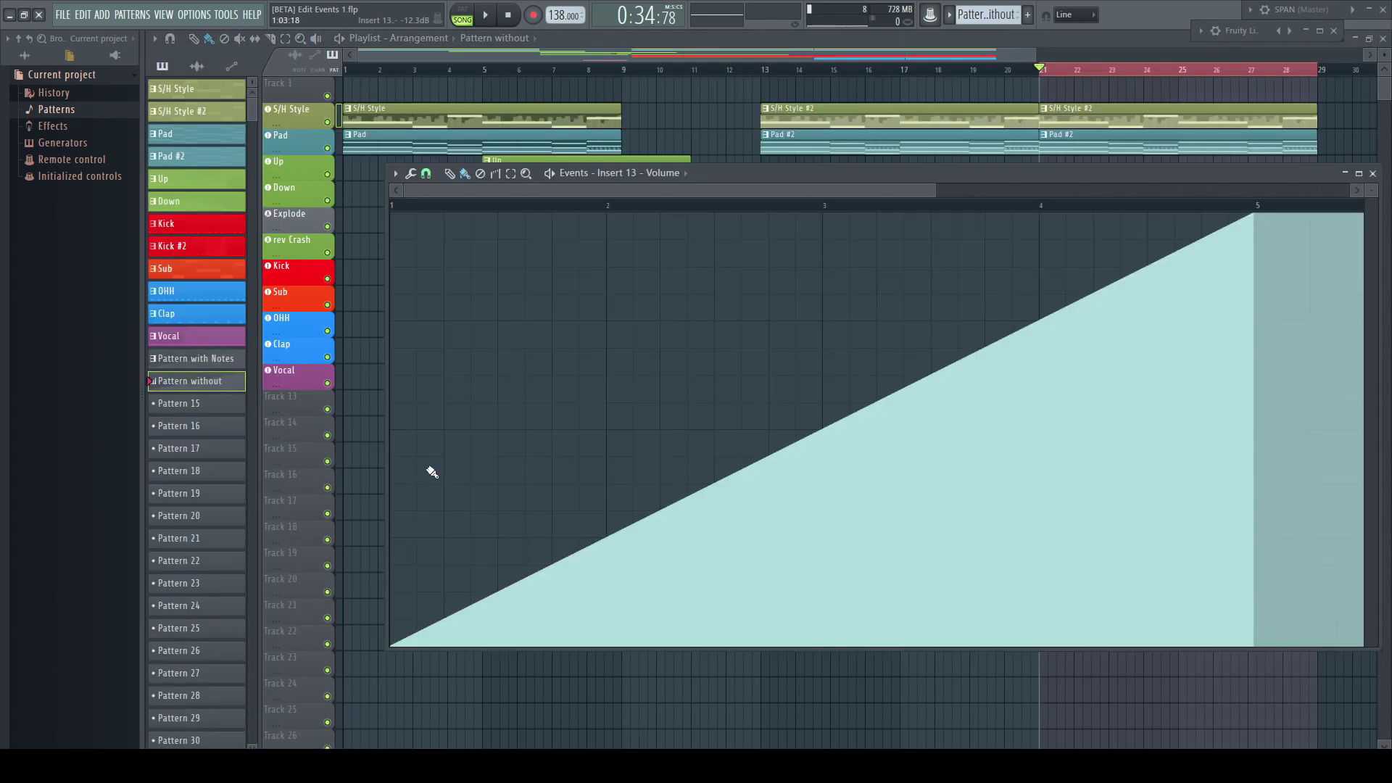
left_click(1373, 173)
left_click(202, 361)
Show the options for Pattern with Notes in the pattern picker.
right_click(196, 358)
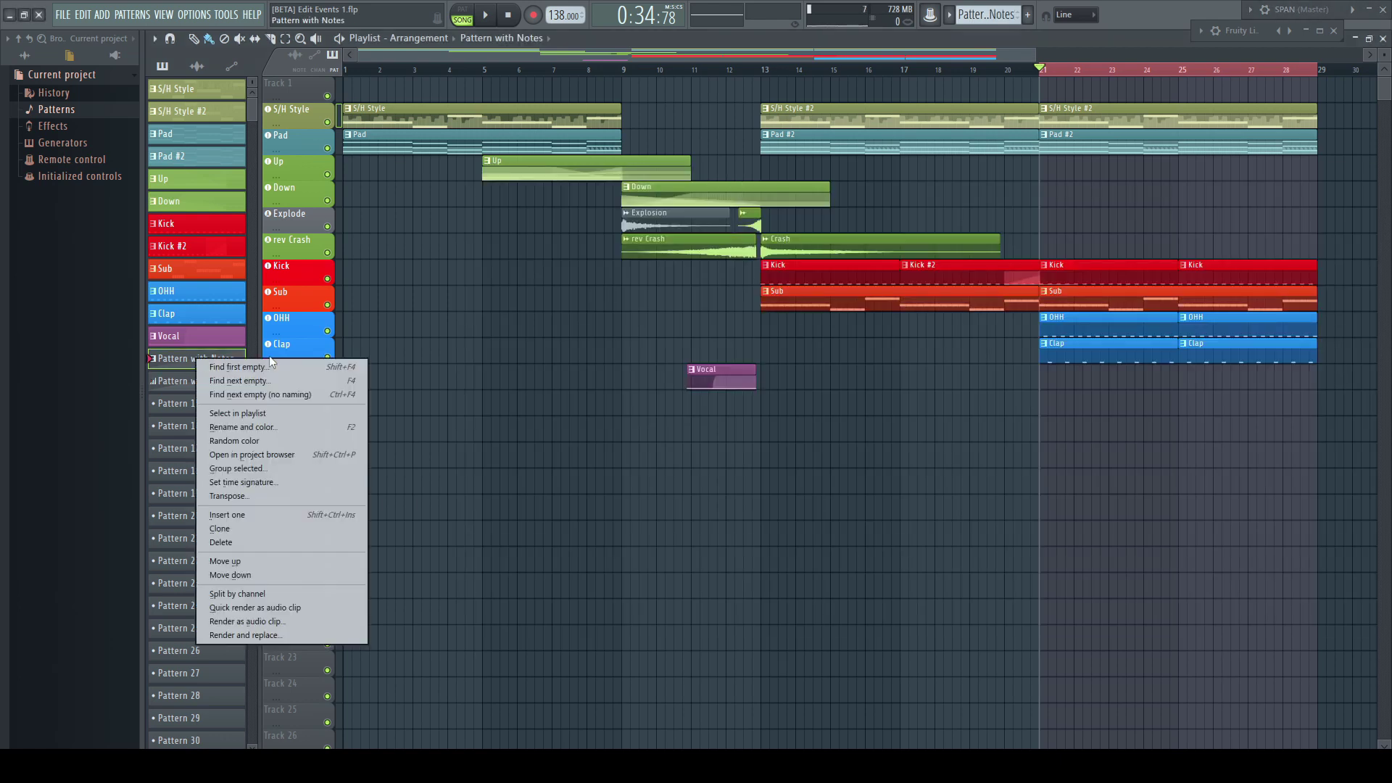